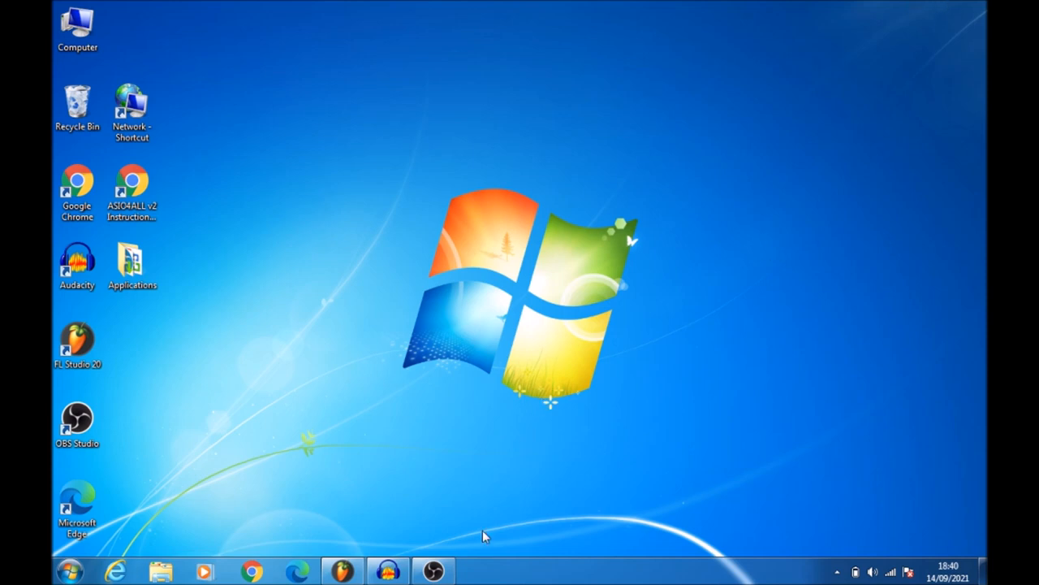
Check the recording status in OBS Studio and minimize its window.
left_click(439, 571)
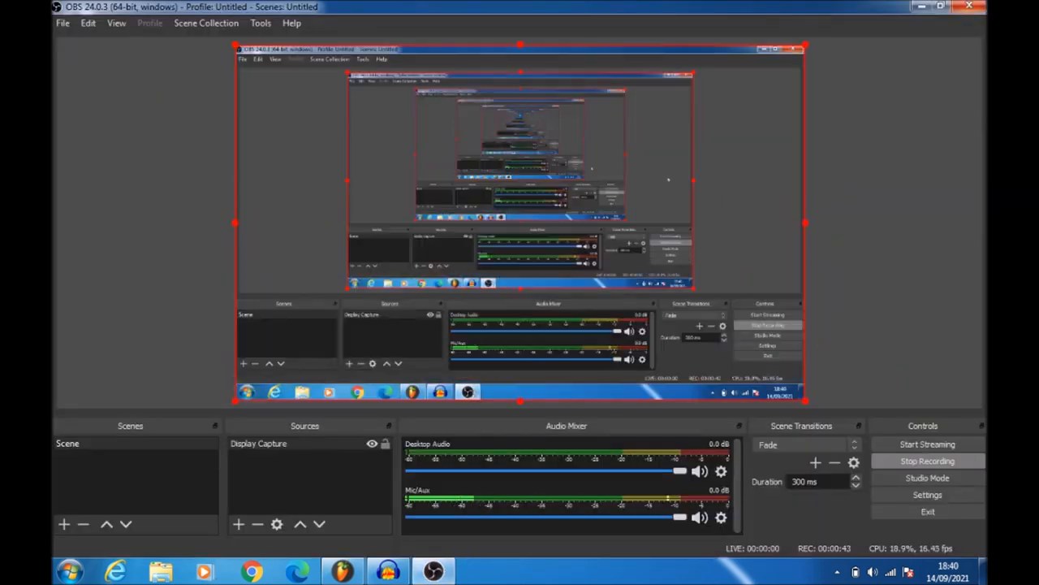
left_click(924, 6)
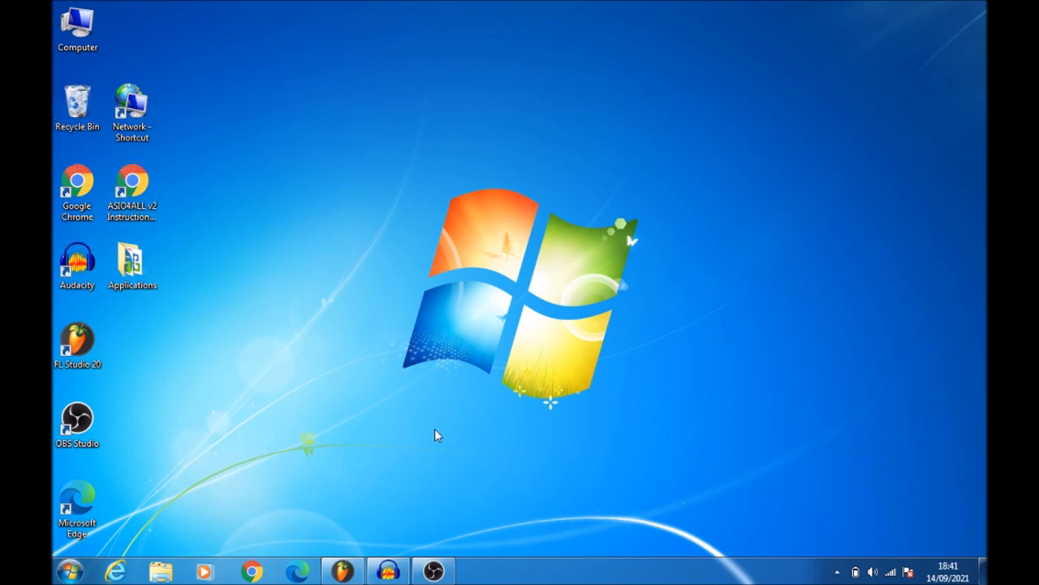
Switch to Audacity, record a new mono voice track and stop the recording.
left_click(388, 571)
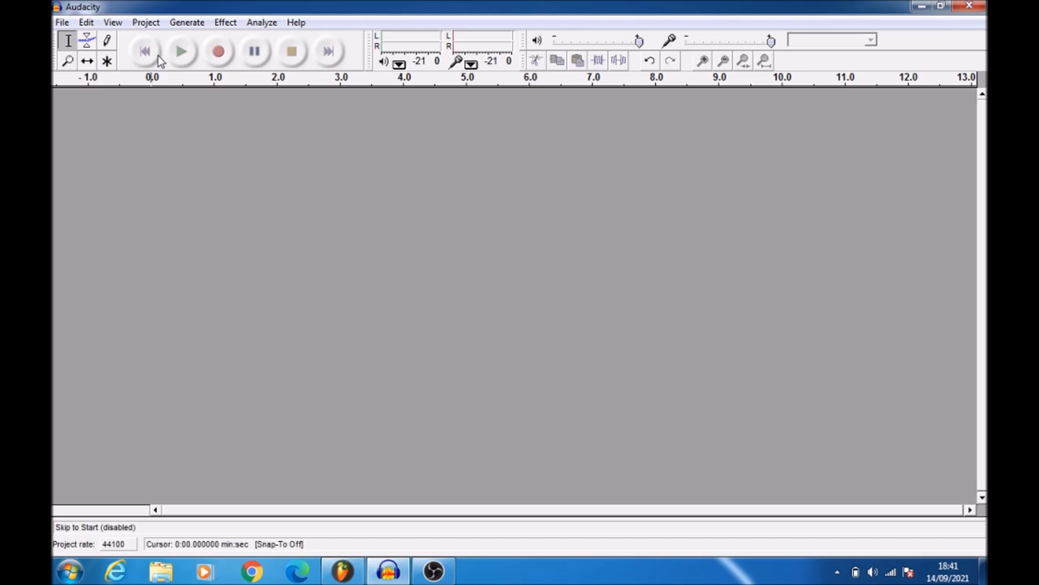
left_click(215, 54)
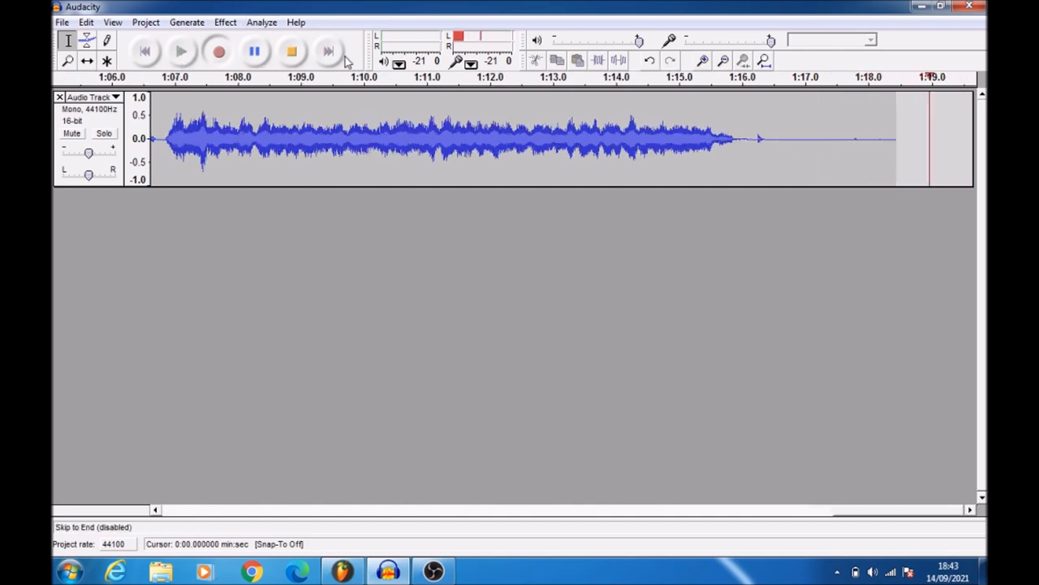
left_click(288, 51)
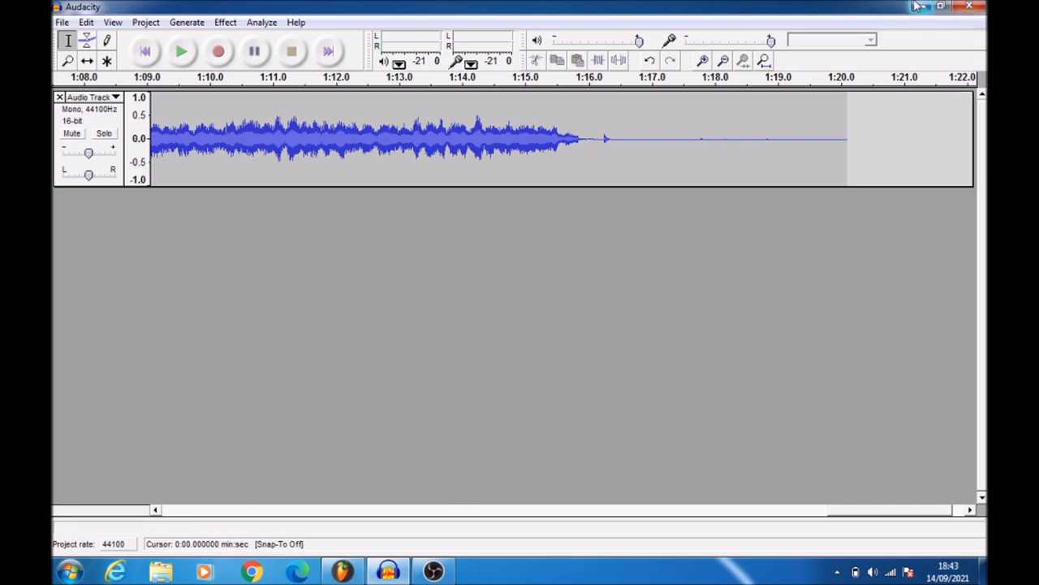
Delete the trailing silence from about 1:16.2 onward and roughly the first 2.3 seconds of the recording.
left_click_drag(606, 138, 862, 160)
key("Delete")
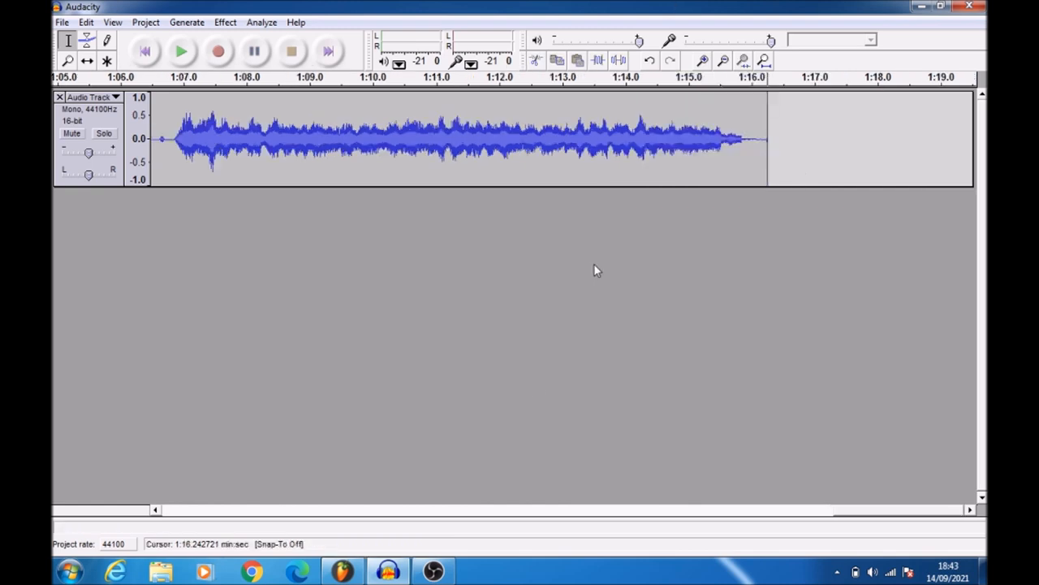
left_click_drag(478, 506, 209, 528)
left_click_drag(295, 138, 118, 179)
key("Delete")
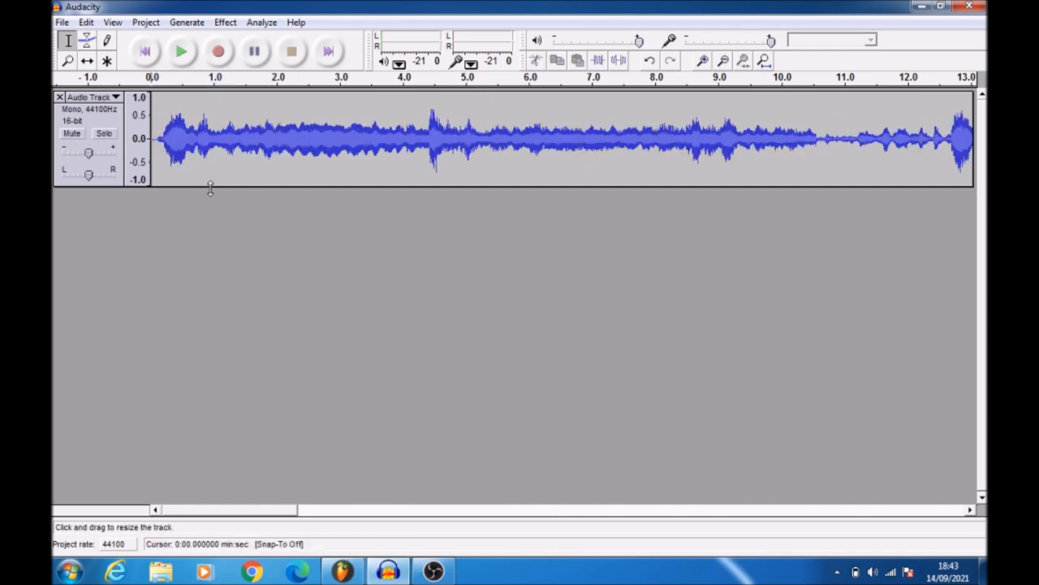
Select the whole track and normalize it to a -3 dB maximum amplitude with DC offset removal.
left_click(122, 117)
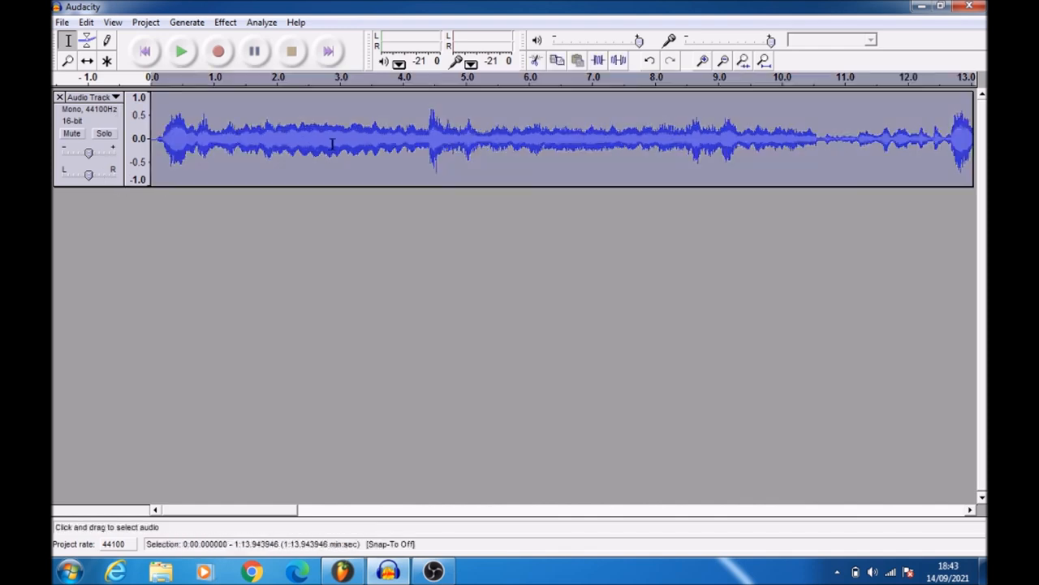
left_click(225, 21)
left_click(305, 289)
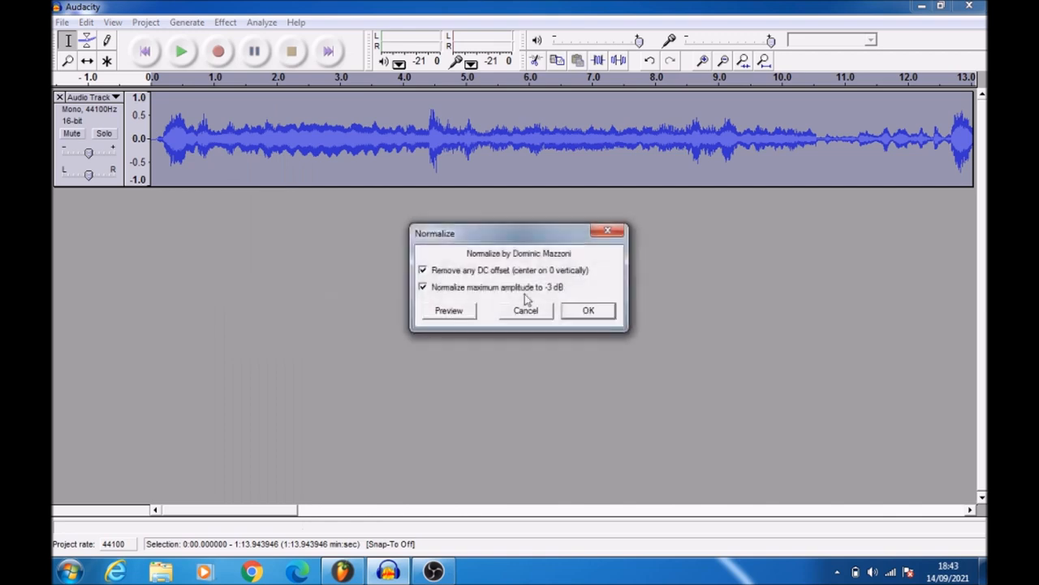
left_click(575, 311)
Apply the Compressor effect to the whole selected track.
left_click(227, 22)
left_click(314, 157)
left_click_drag(609, 315, 615, 311)
left_click(596, 406)
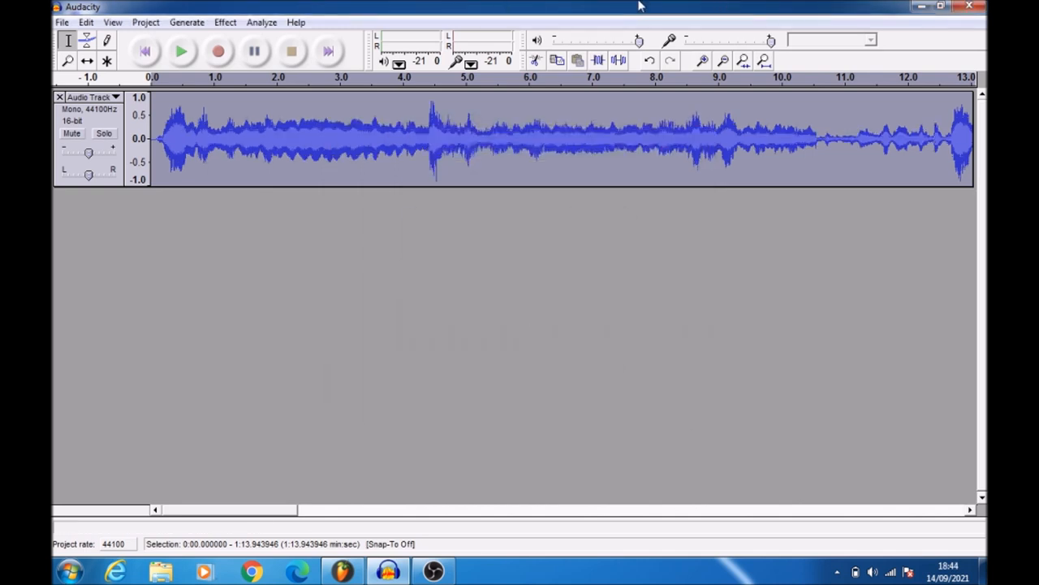
Adjust the equalization curve and apply the Equalization effect to the whole track.
left_click(225, 22)
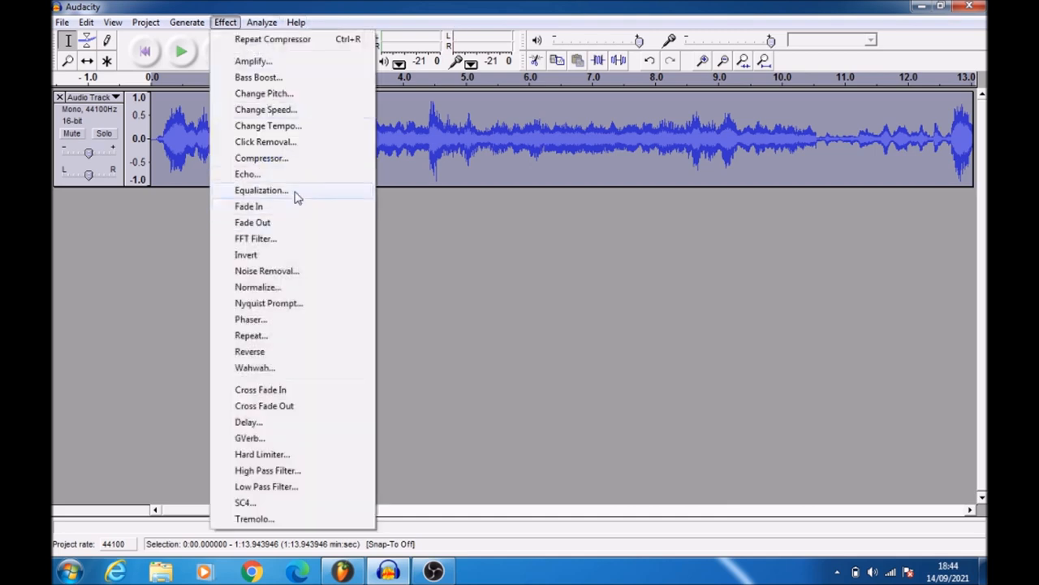
left_click(294, 192)
left_click_drag(460, 234, 461, 237)
left_click(608, 374)
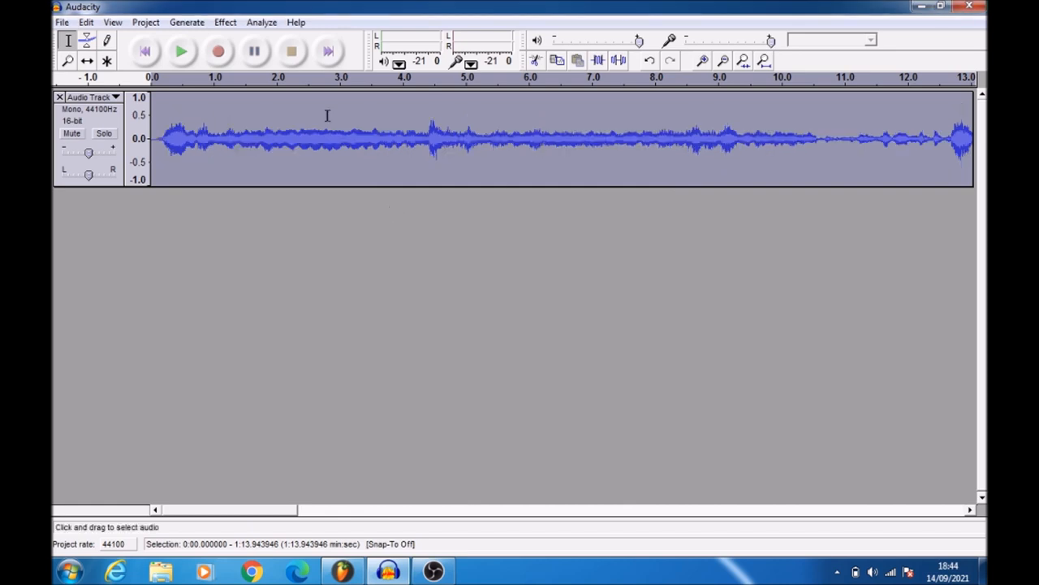
Apply the FFT Filter to the whole track with its flat curve slightly below 0 dB.
left_click(225, 22)
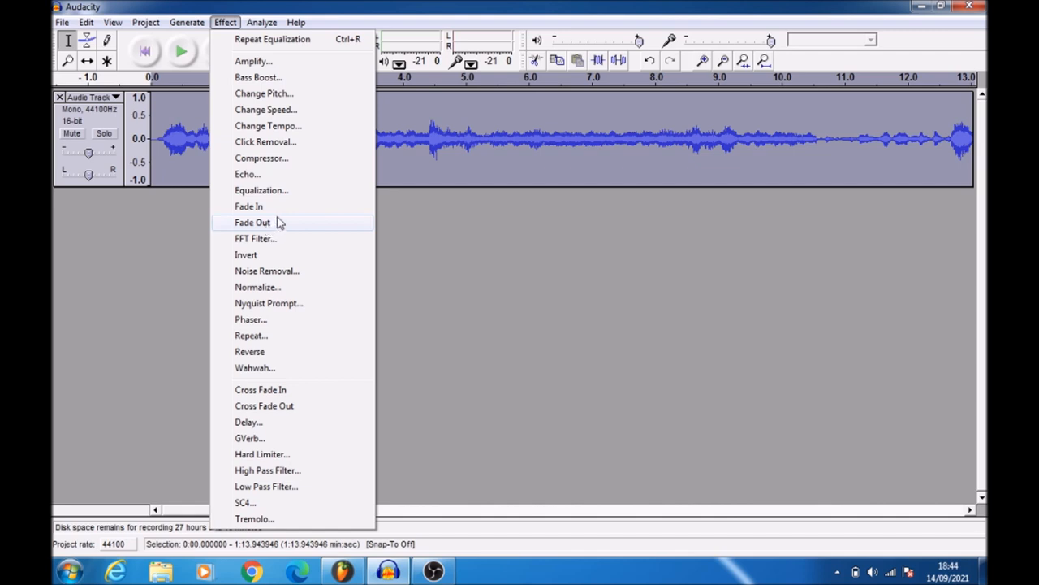
left_click(285, 240)
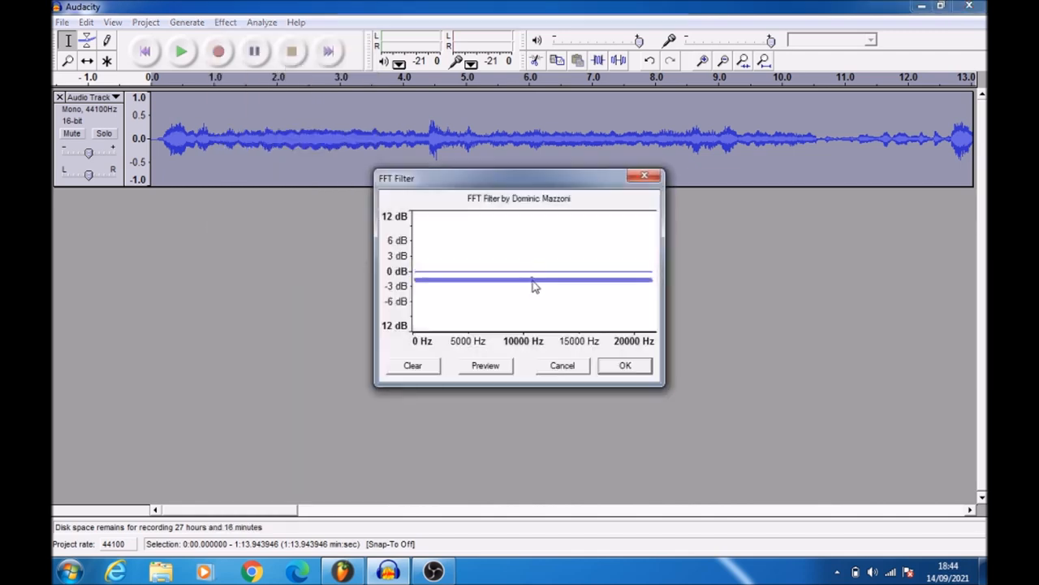
left_click(638, 366)
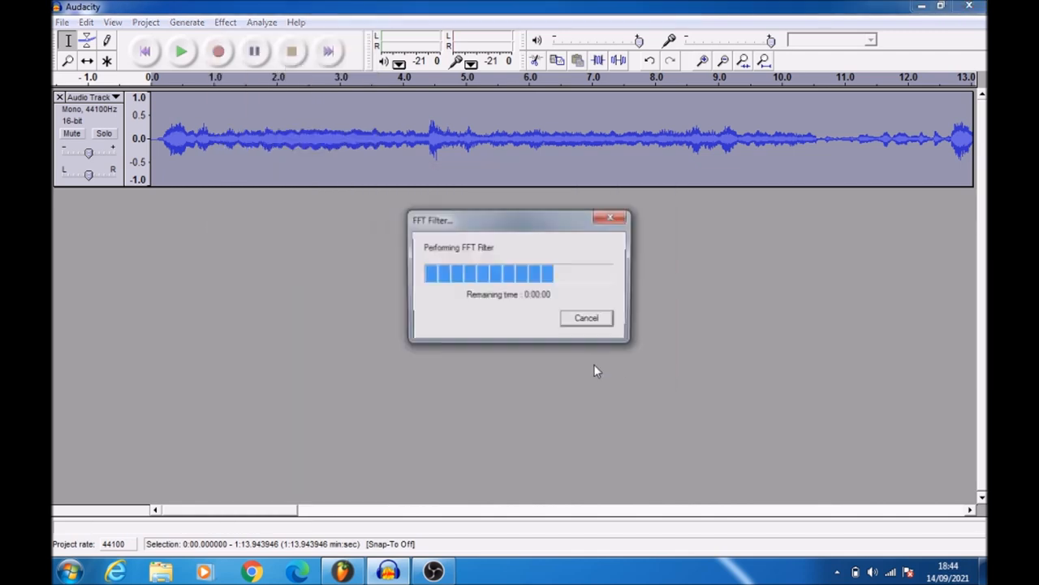
Amplify the whole track using less gain than the suggested 8.1 dB.
left_click(259, 23)
left_click(244, 56)
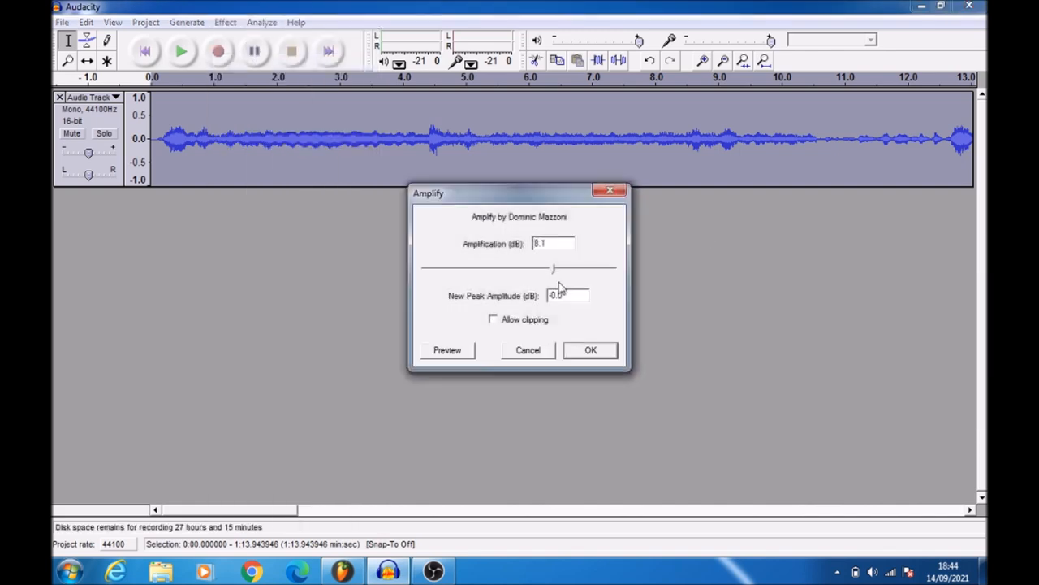
left_click_drag(553, 272, 532, 274)
left_click(610, 352)
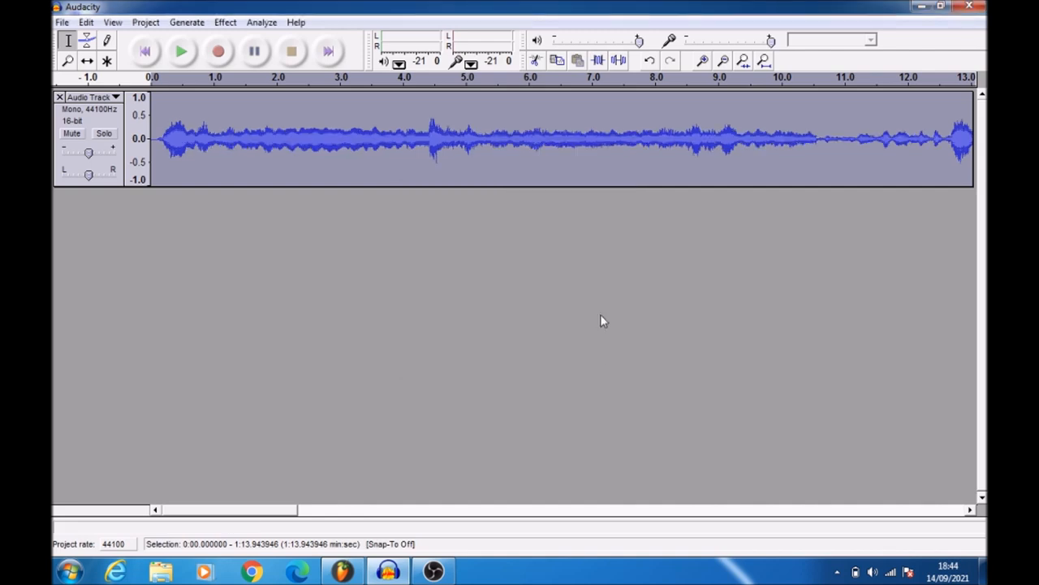
left_click(224, 22)
left_click(239, 64)
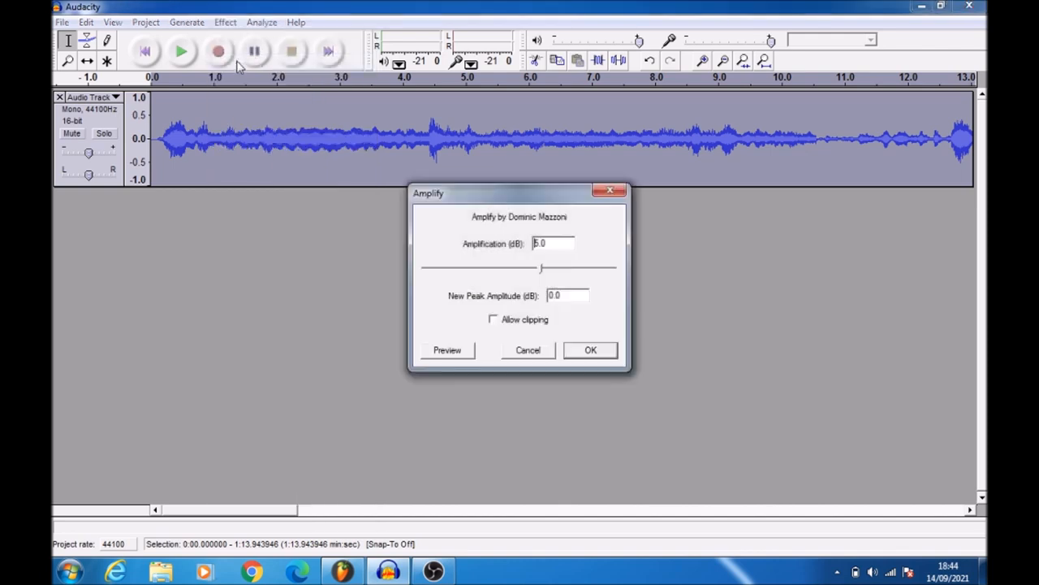
left_click(610, 192)
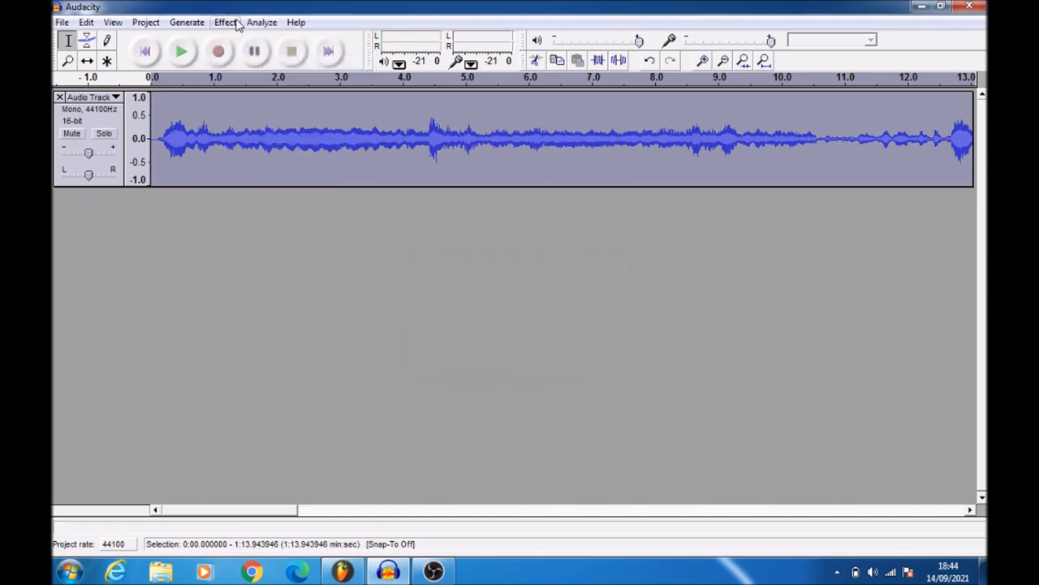
Apply Amplify to the whole track with an amplification of 0.0 dB and a new peak amplitude of -5.0 dB.
left_click(228, 22)
mouse_move(224, 22)
left_click(240, 64)
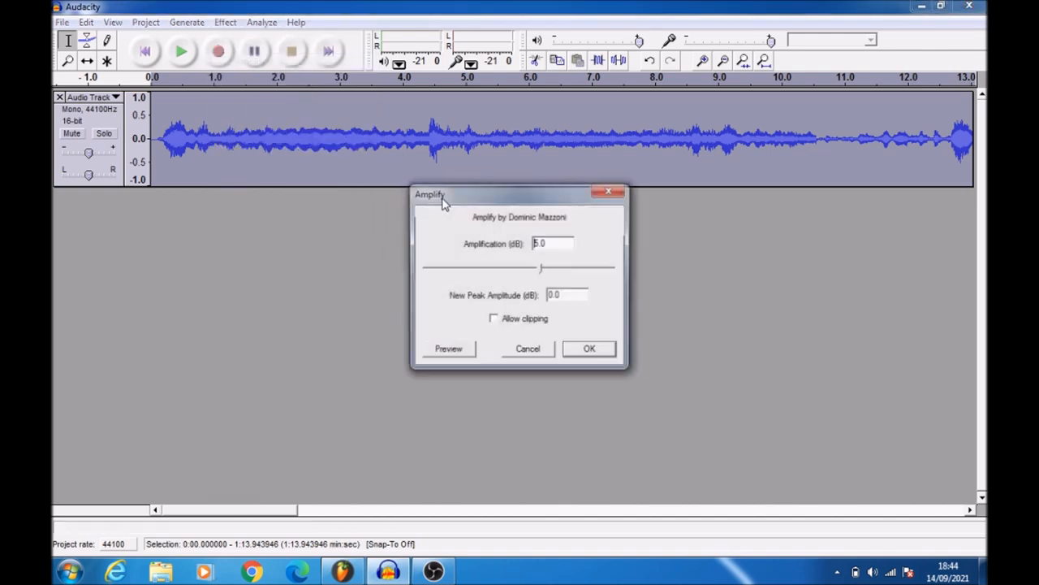
left_click_drag(539, 269, 519, 270)
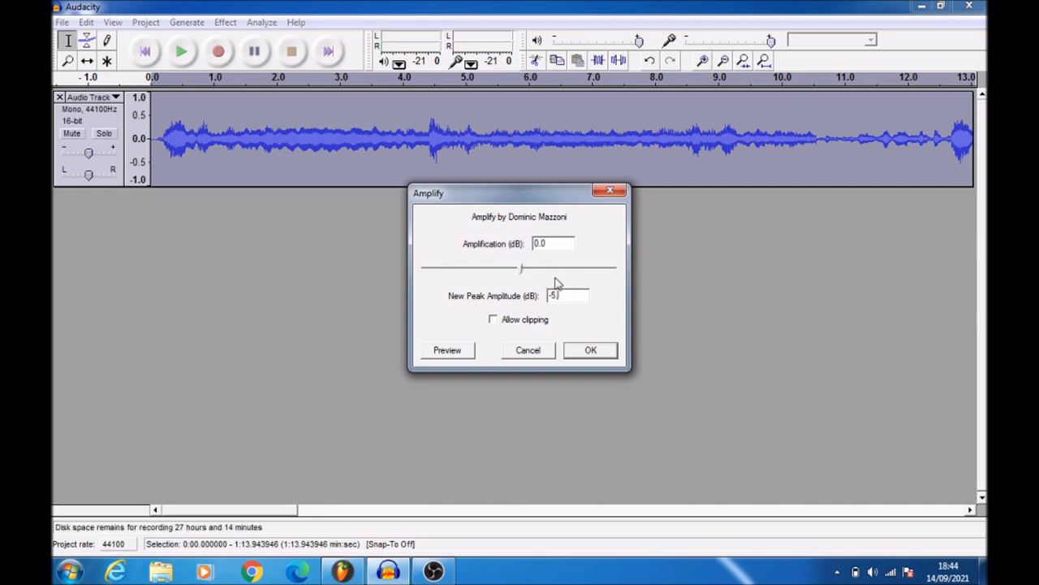
left_click(592, 349)
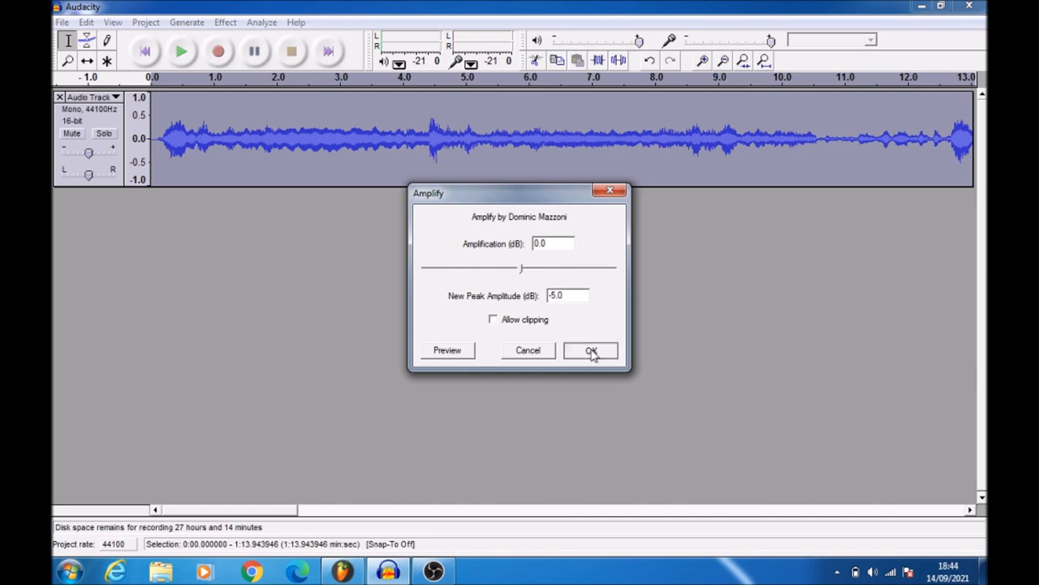
Repeat the last Amplify effect on the track twice.
left_click(229, 22)
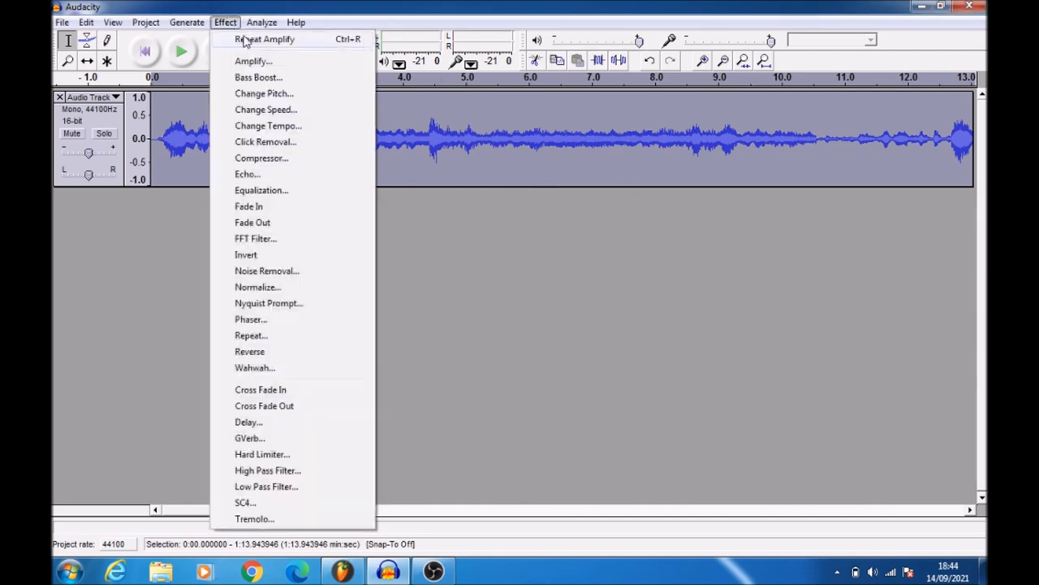
left_click(245, 37)
left_click(228, 23)
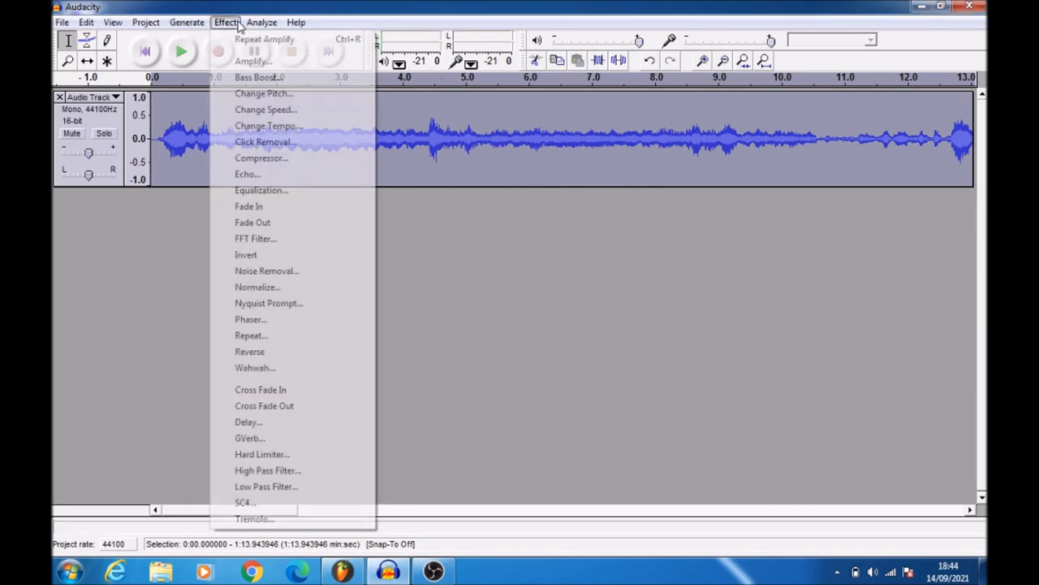
left_click(246, 38)
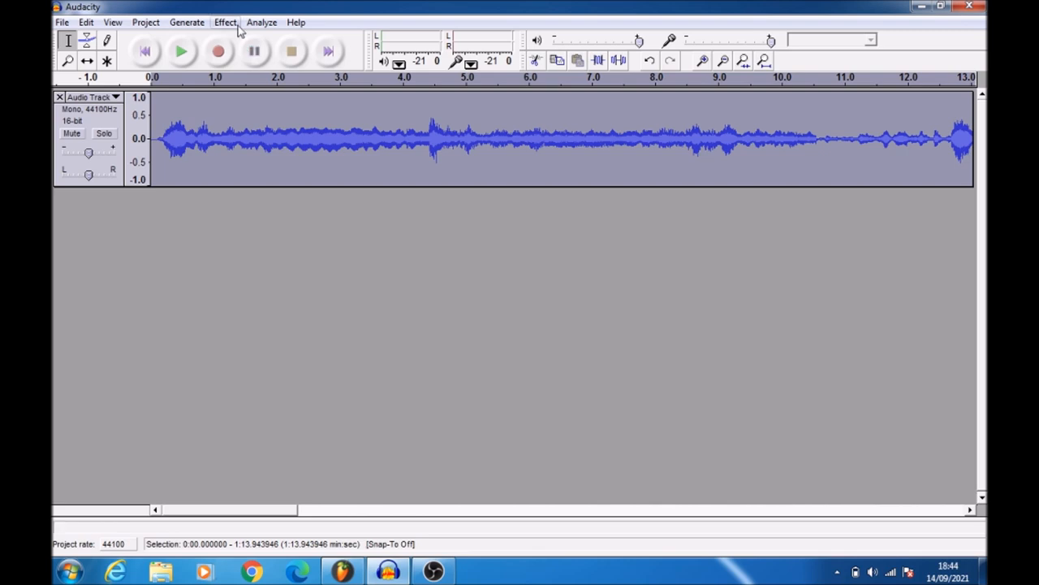
Amplify the whole track by 3.0 dB for a new peak amplitude of -2.0 dB.
left_click(229, 23)
left_click(252, 61)
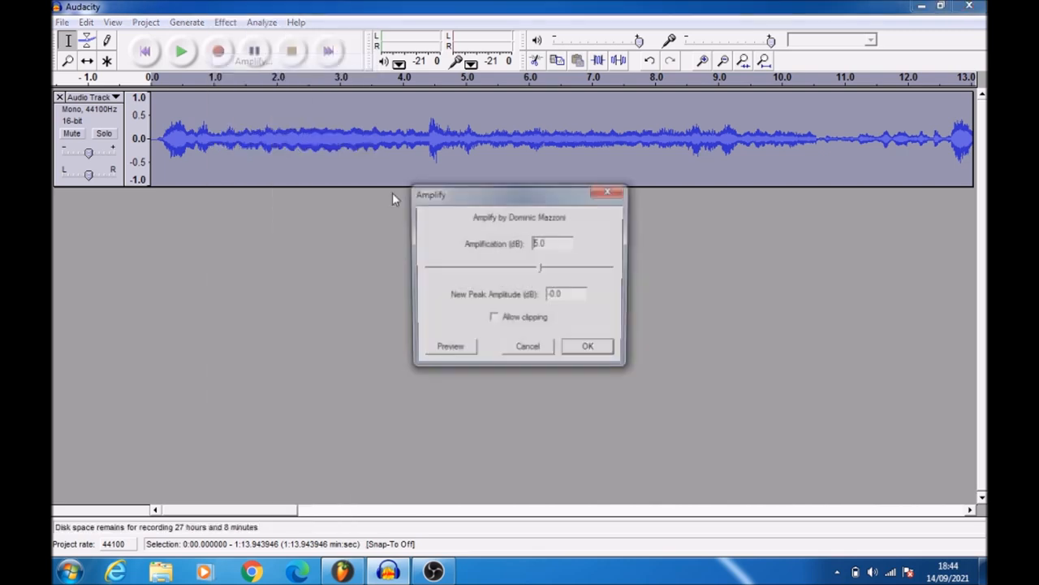
left_click_drag(541, 273, 549, 272)
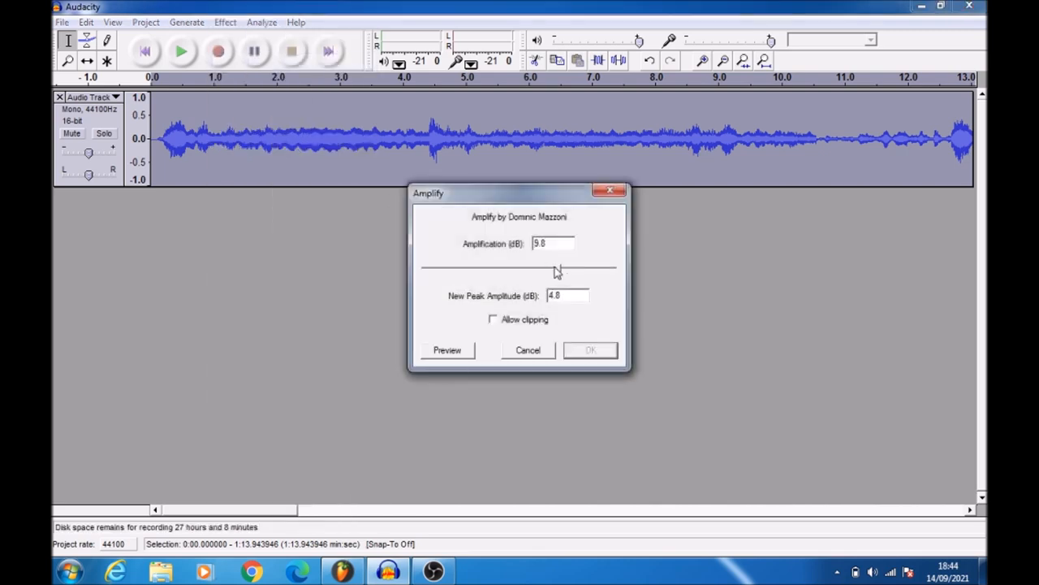
left_click_drag(552, 270, 538, 271)
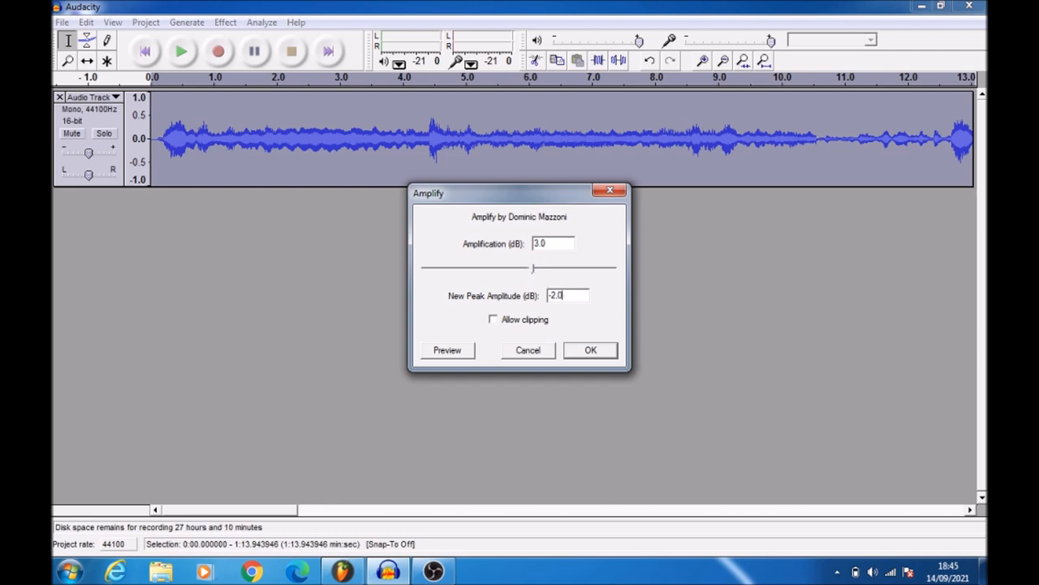
left_click(591, 349)
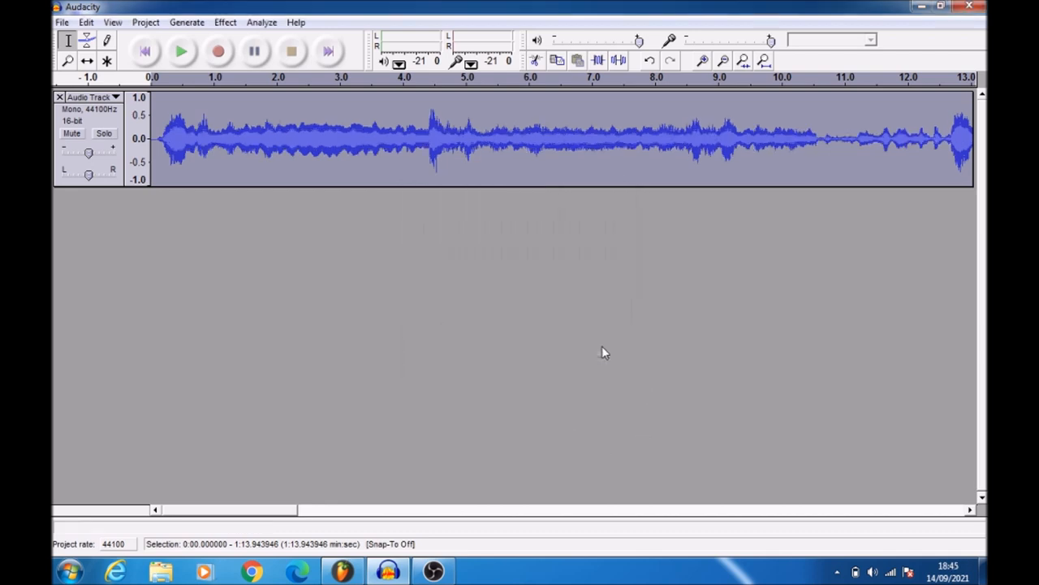
Duplicate the processed voice track and play both tracks together to review the sound, then stop playback.
left_click(86, 22)
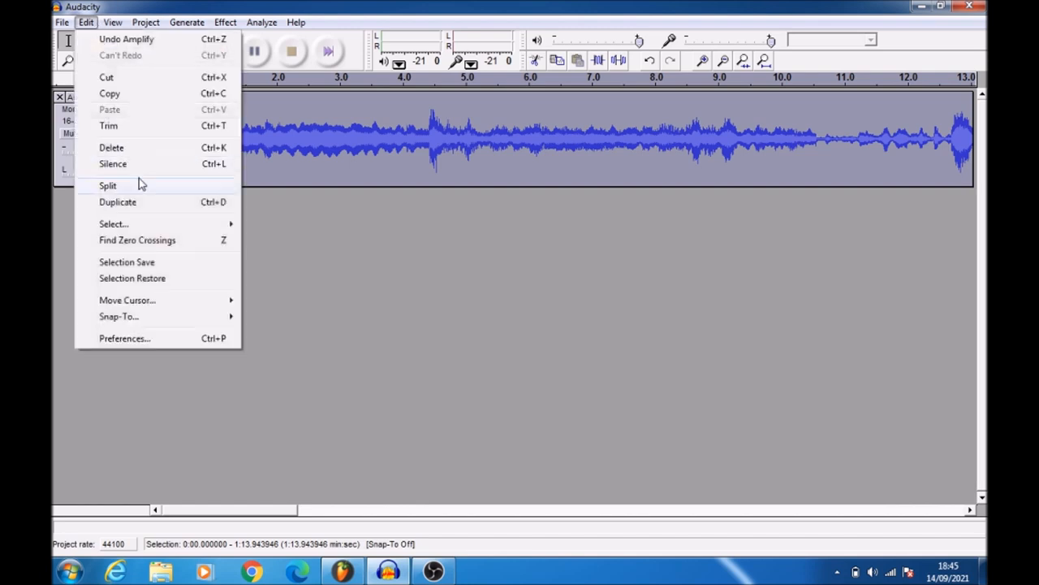
left_click(136, 202)
left_click(190, 52)
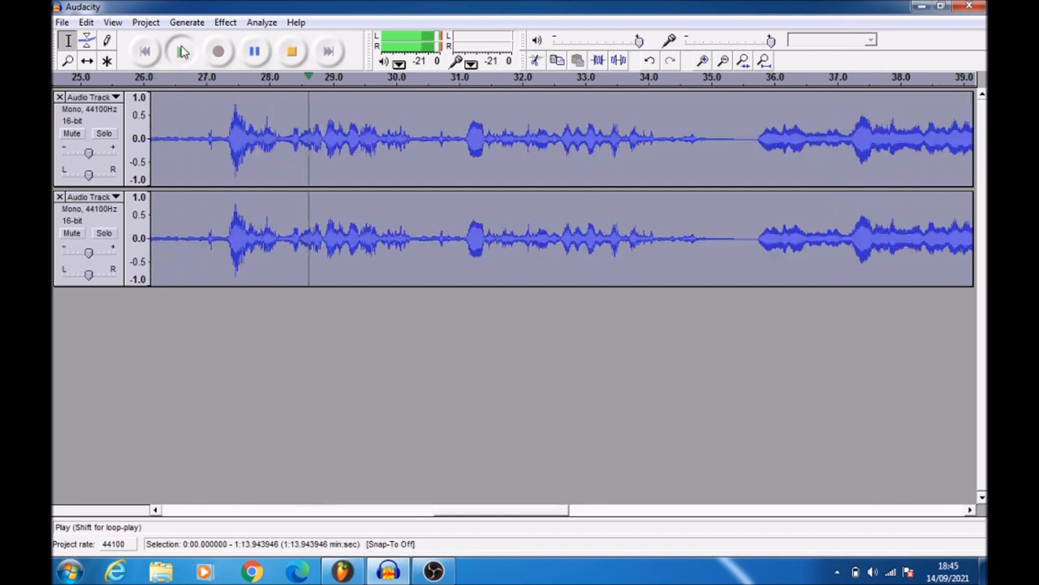
left_click(301, 59)
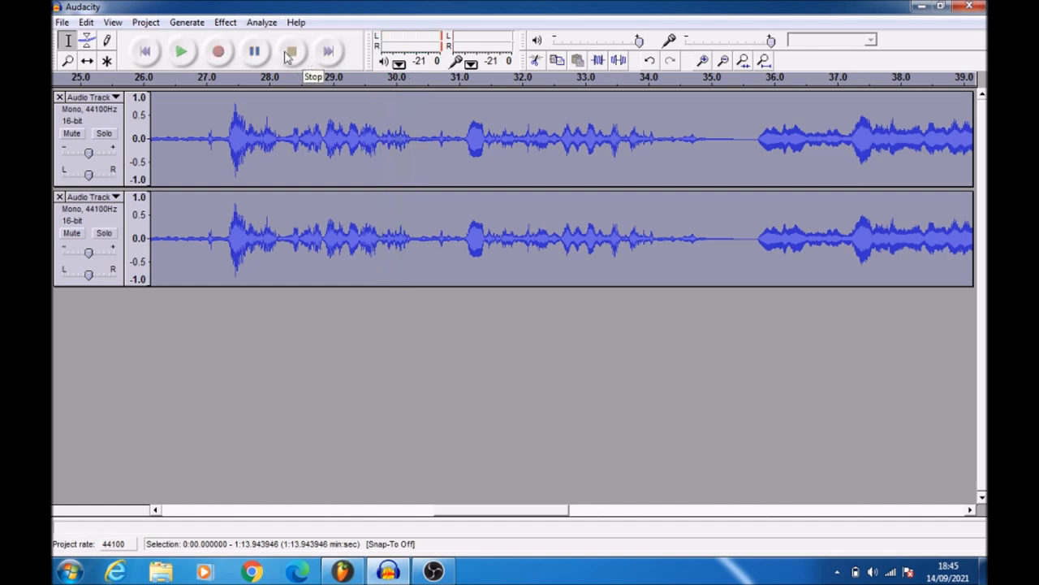
Export the project as the MP3 file "The Power Of Influence Introduction" in the Music library, leaving the ID3 tags blank.
left_click(63, 22)
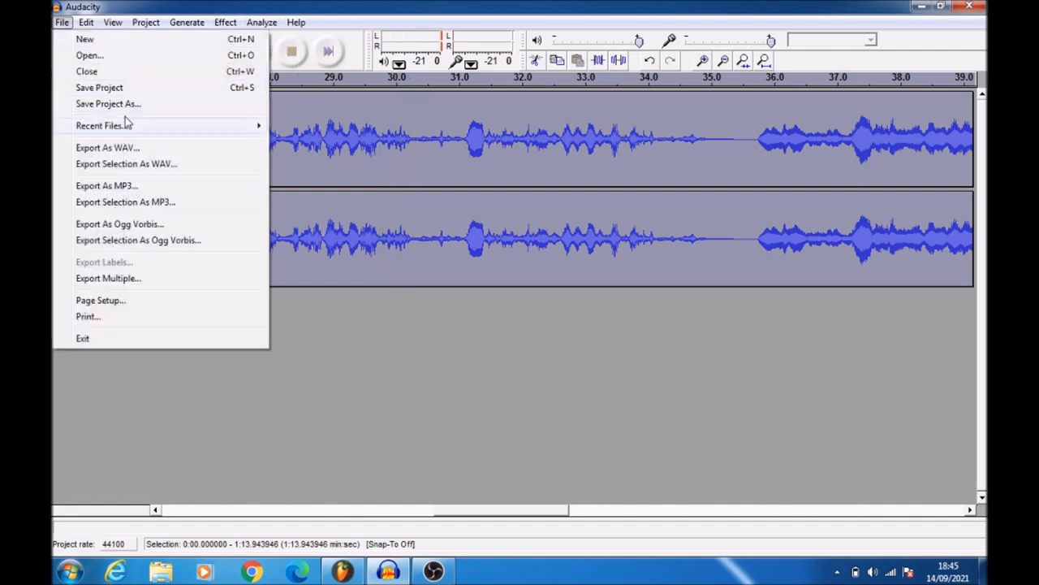
left_click(117, 185)
left_click(500, 300)
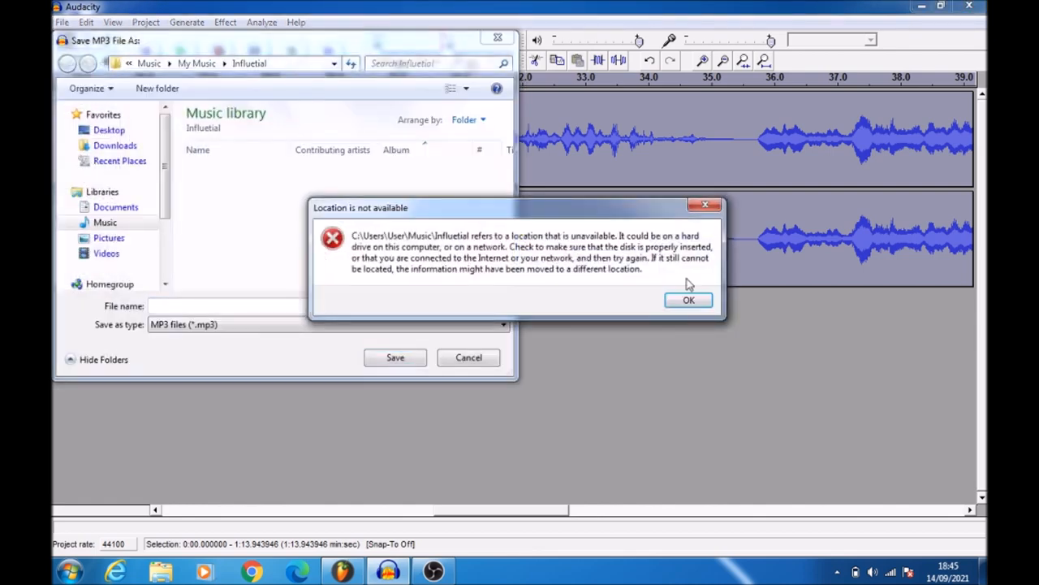
left_click(684, 300)
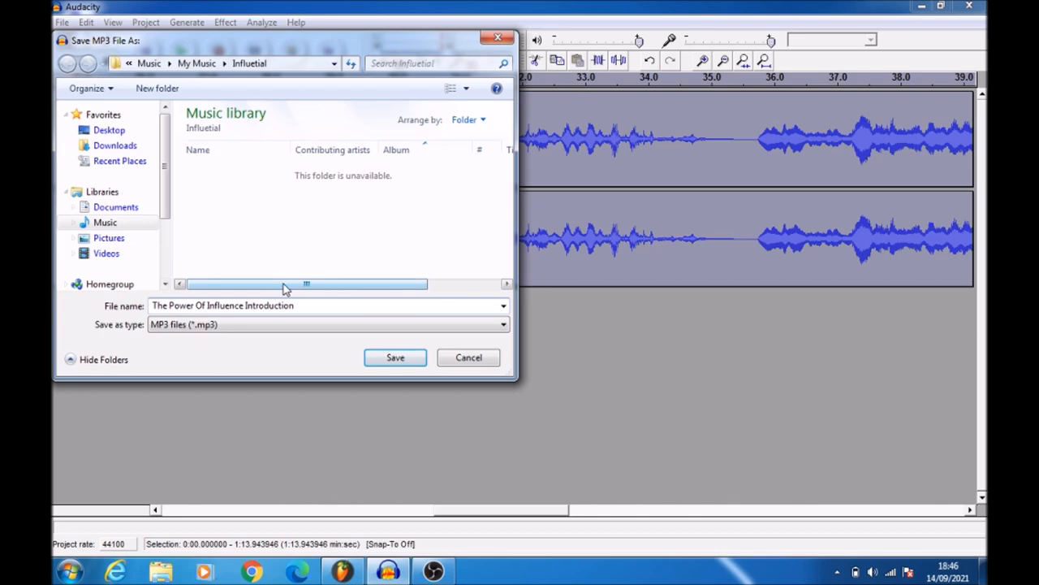
left_click(104, 223)
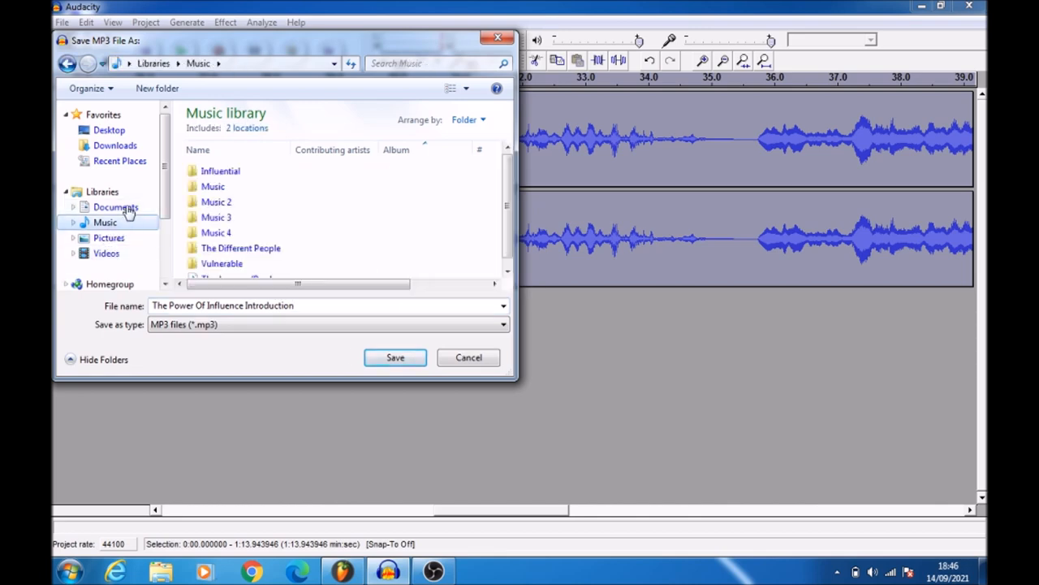
left_click(413, 363)
left_click(557, 391)
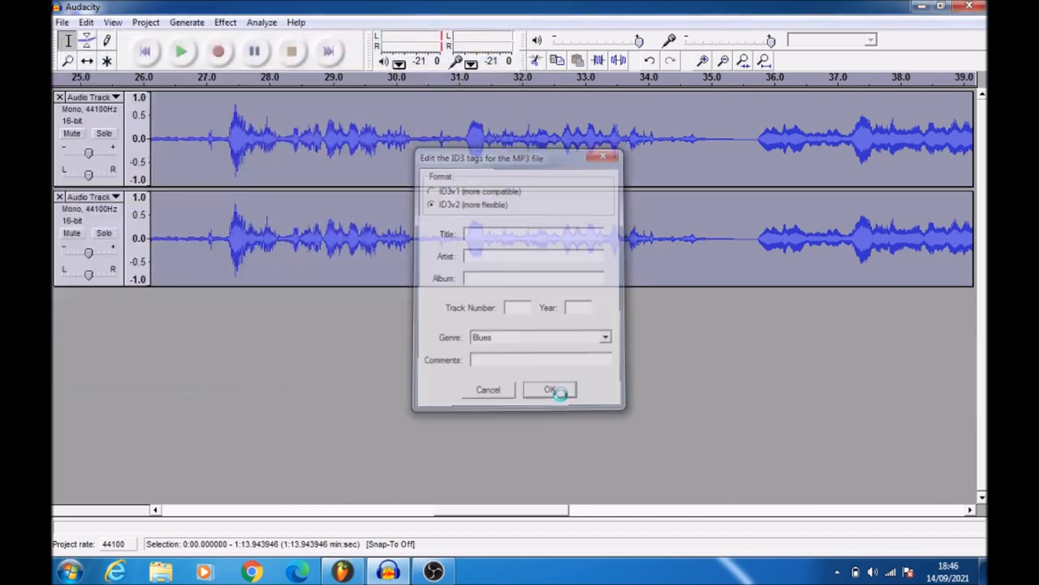
Close Audacity and switch to the open FL Studio project.
left_click(969, 6)
left_click(532, 335)
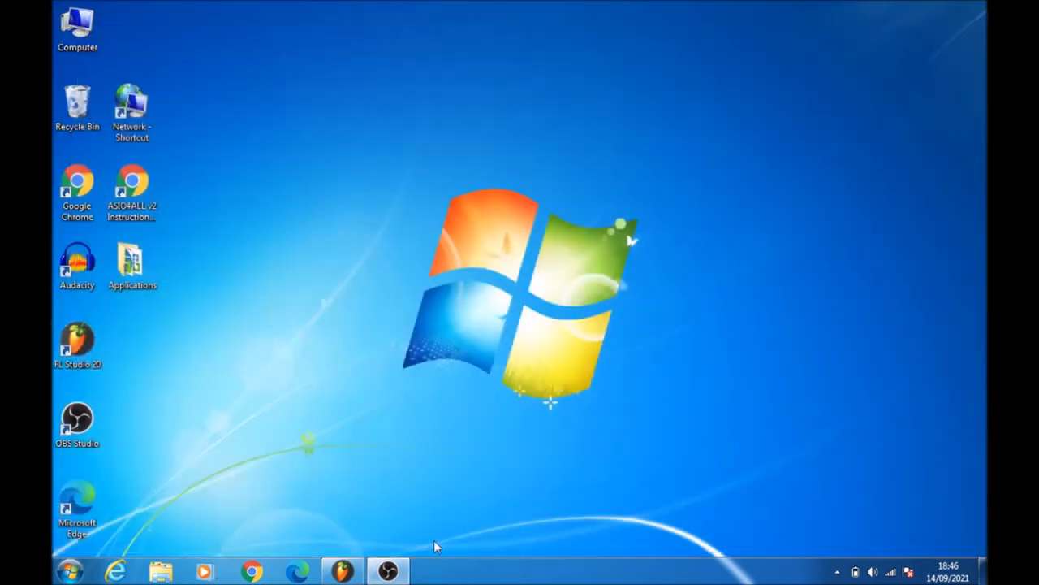
mouse_move(342, 571)
left_click(339, 520)
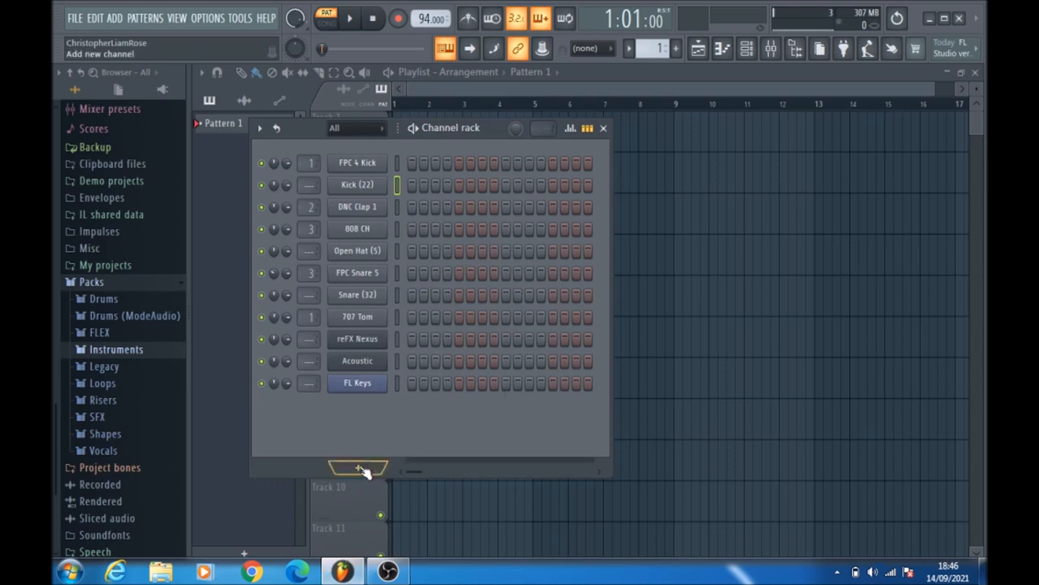
Add an Audio Clip channel to the channel rack and open its channel settings.
left_click(363, 470)
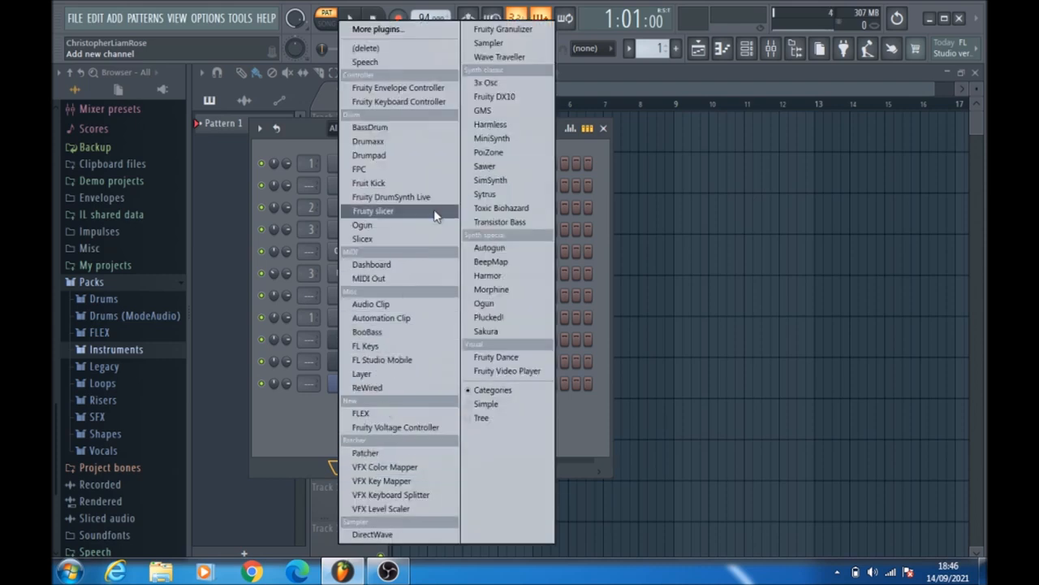
left_click(398, 303)
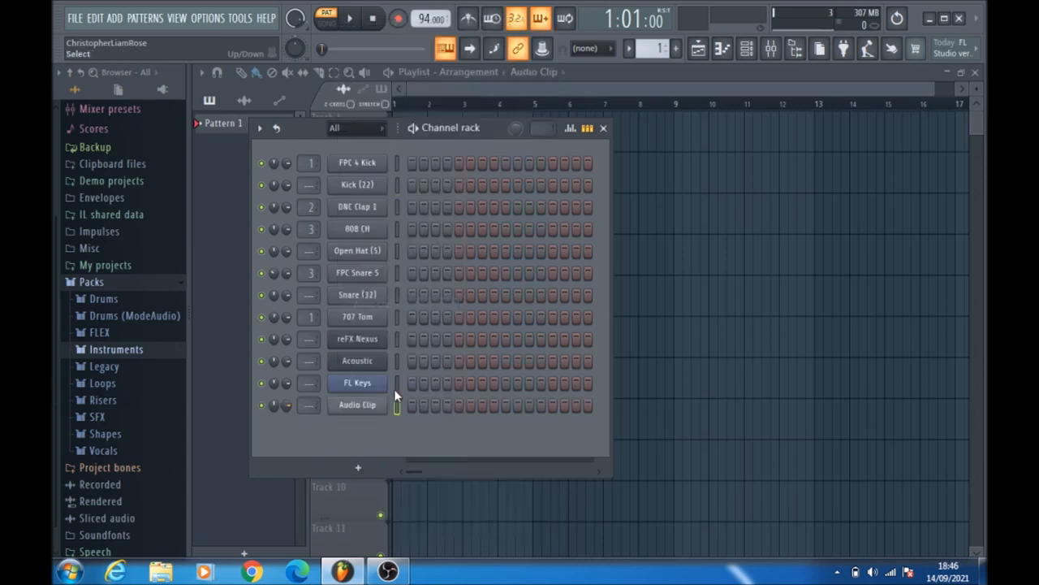
right_click(357, 408)
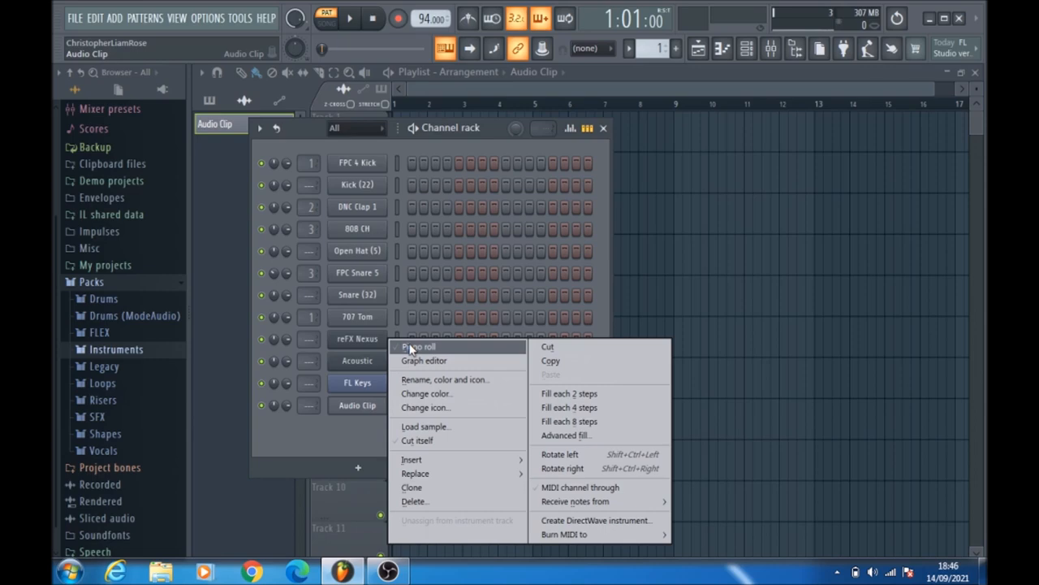
left_click(345, 406)
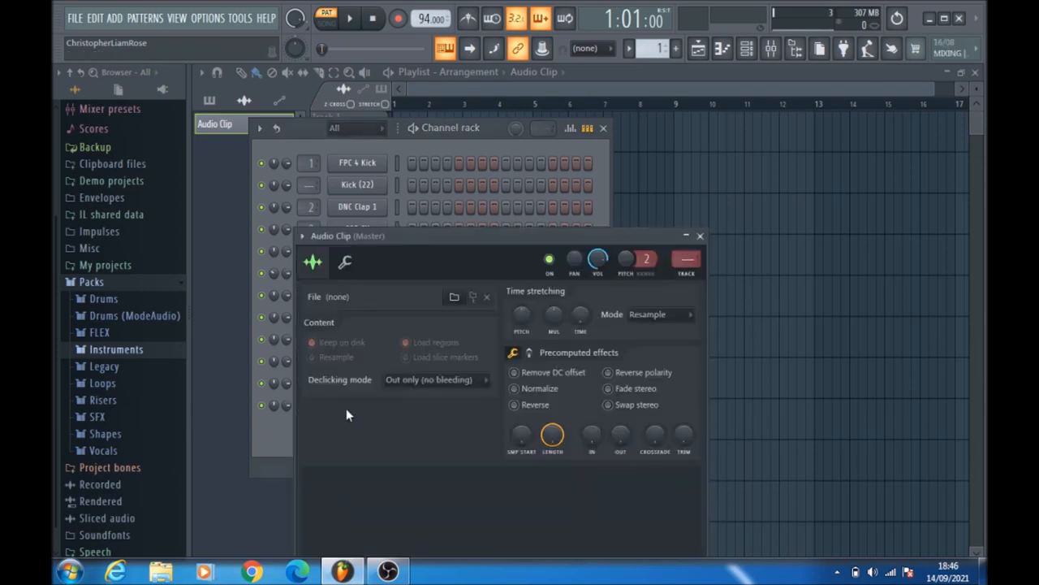
Load "The Power Of Influence Introduction" MP3 from the Music library into the Audio Clip channel, enable Normalize and close its settings.
left_click(456, 298)
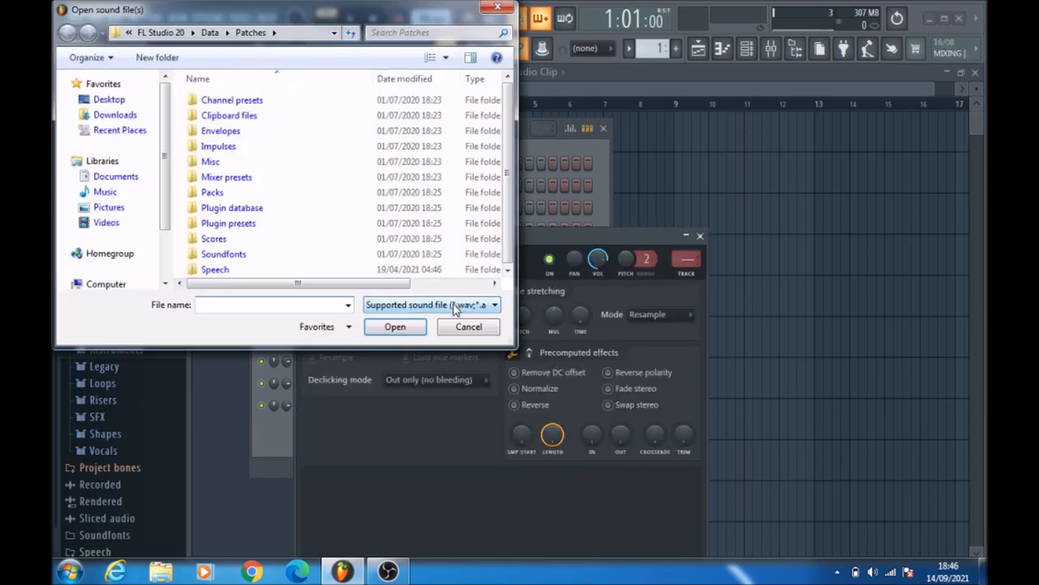
left_click(115, 176)
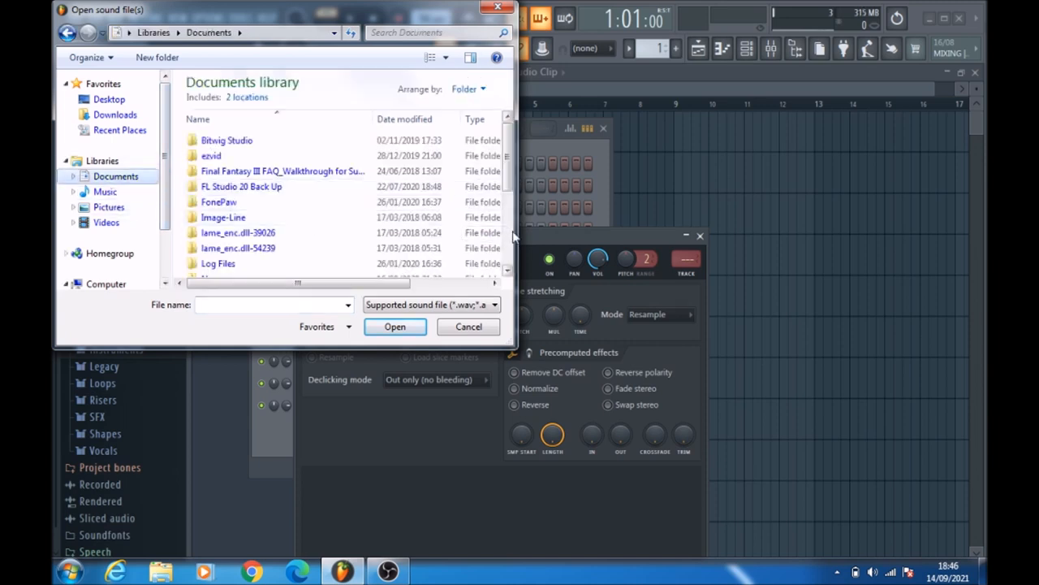
scroll(510, 229, "down", 5)
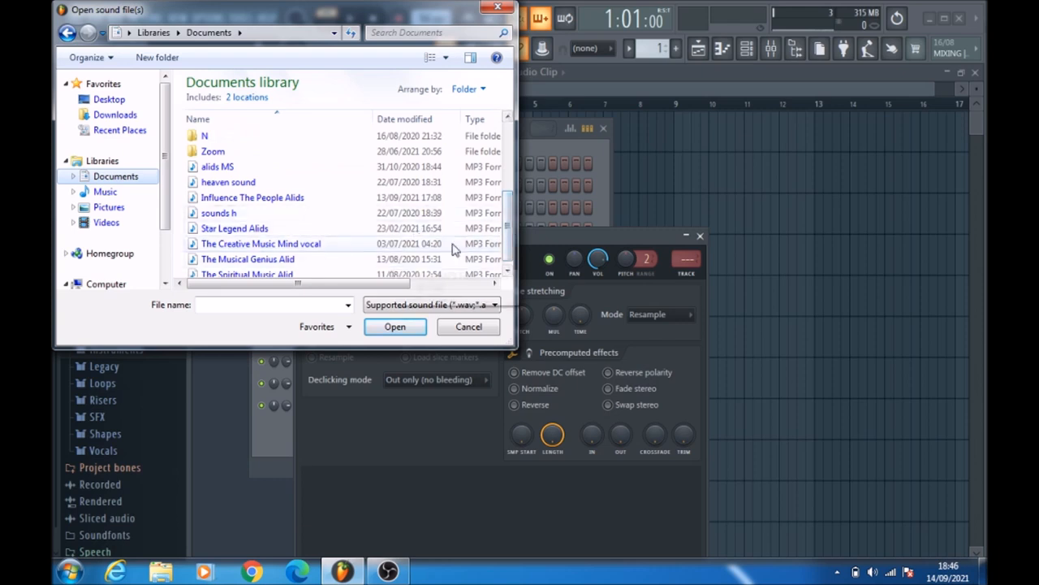
scroll(475, 243, "down", 2)
scroll(365, 243, "up", 3)
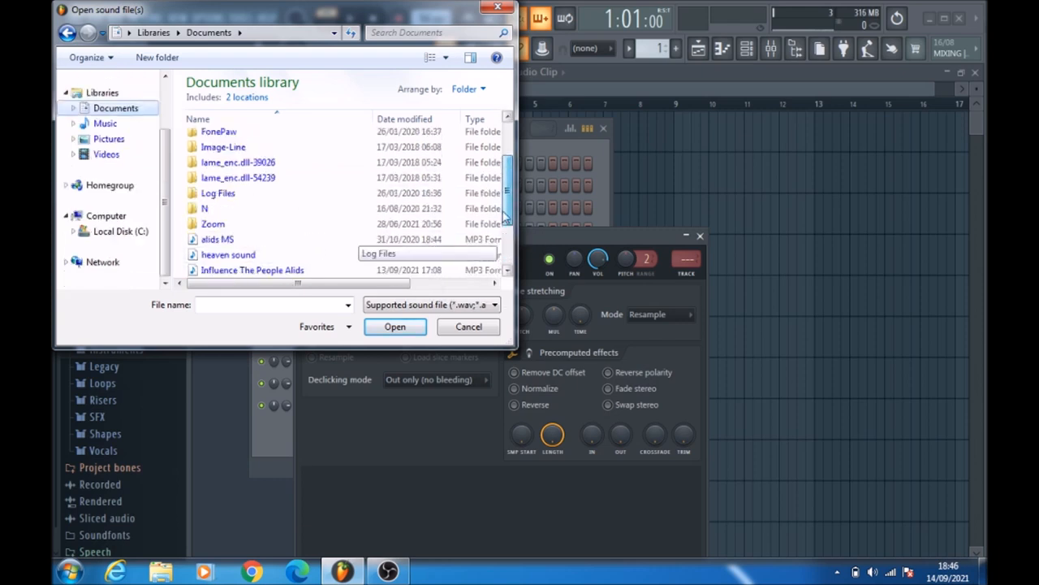
left_click(105, 124)
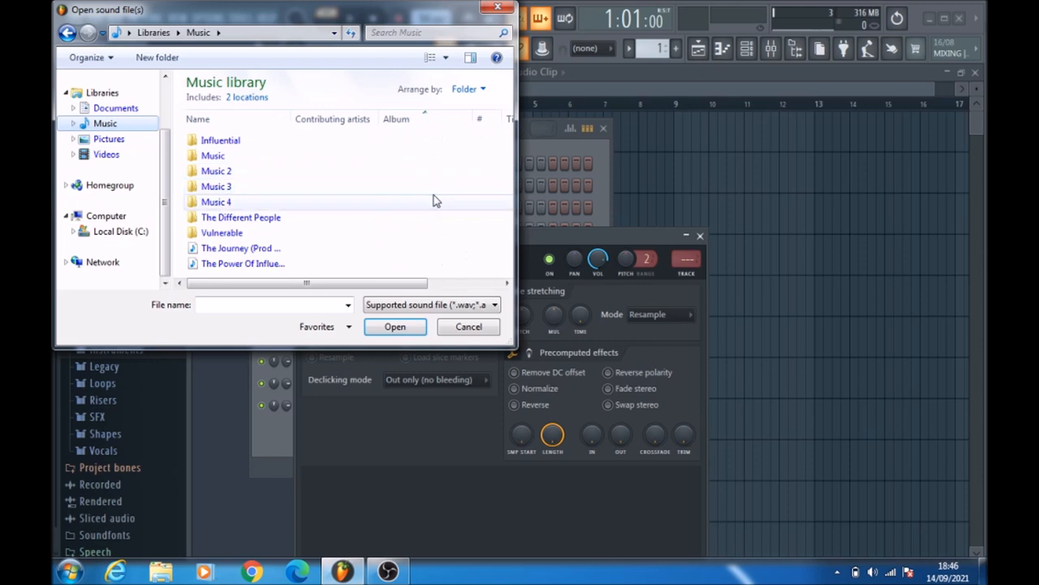
double_click(277, 263)
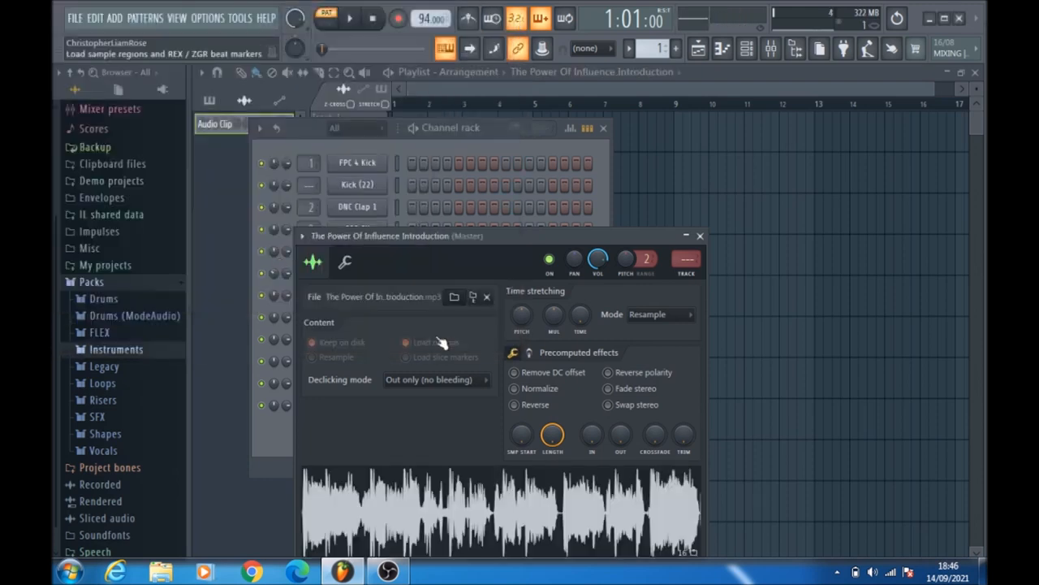
left_click(526, 391)
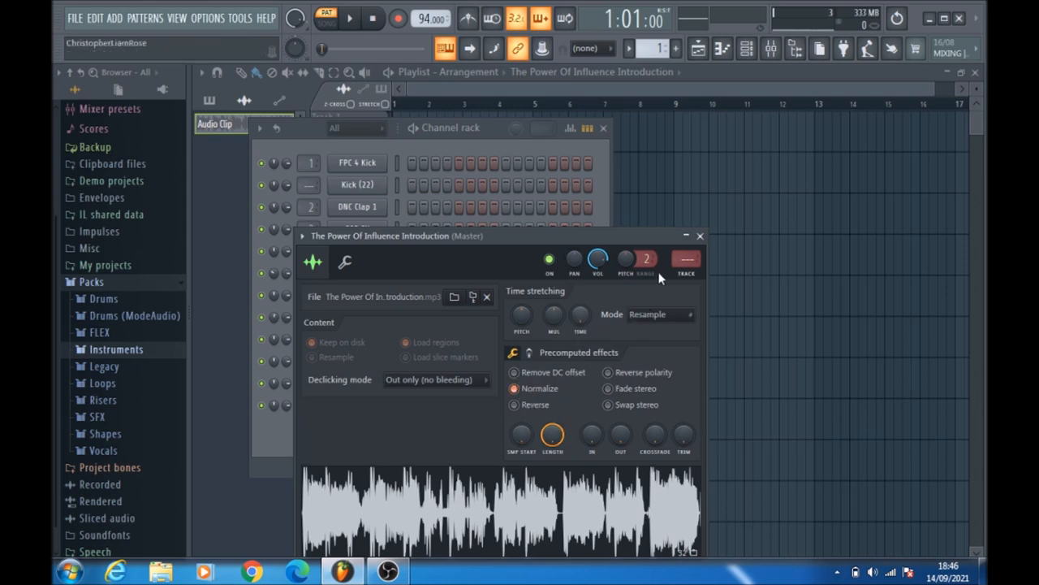
left_click(700, 237)
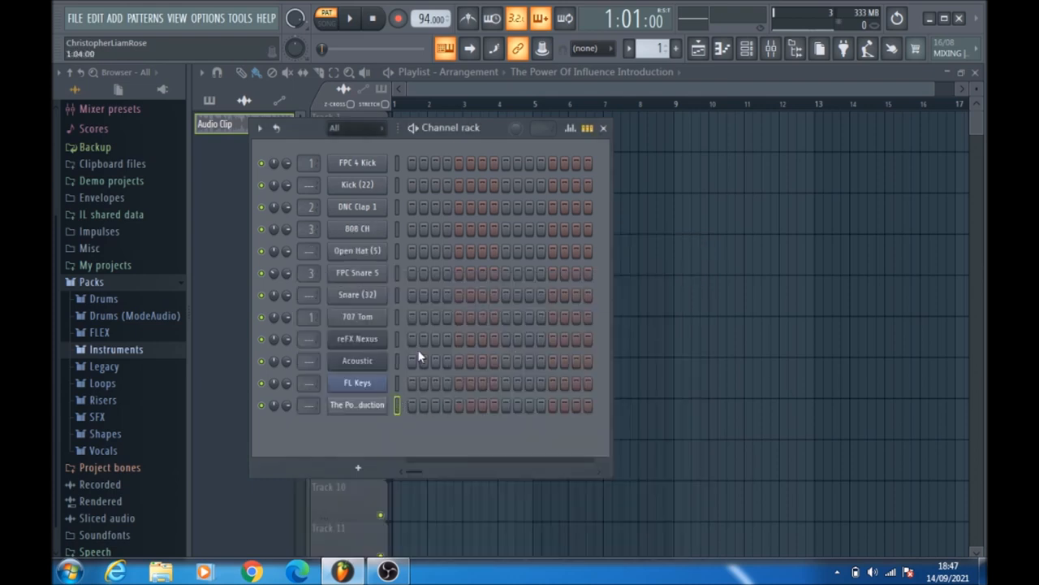
Place the introduction audio clip on Track 1 of the playlist, starting at bar 1.
left_click(604, 129)
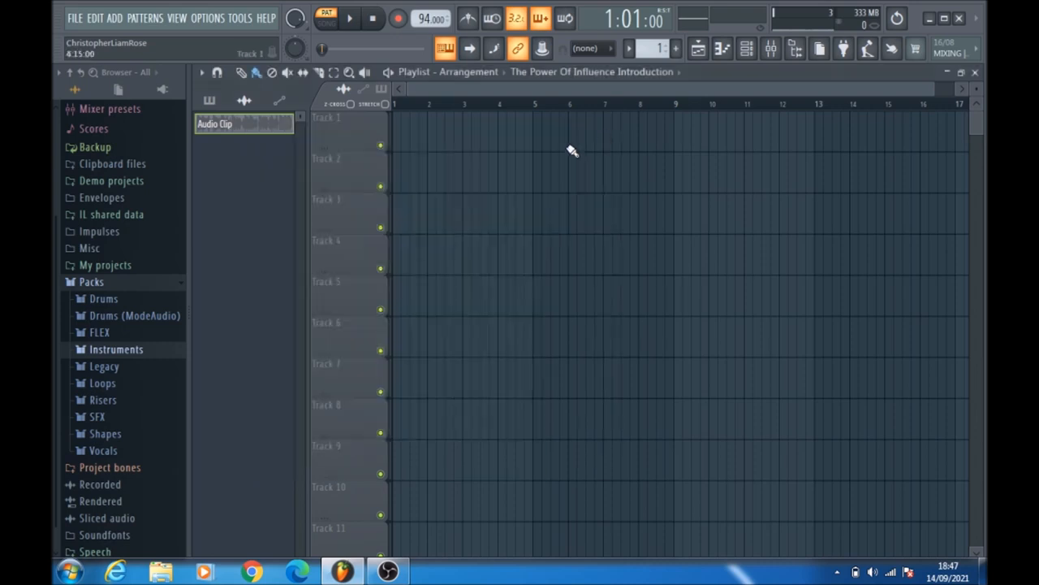
left_click(403, 150)
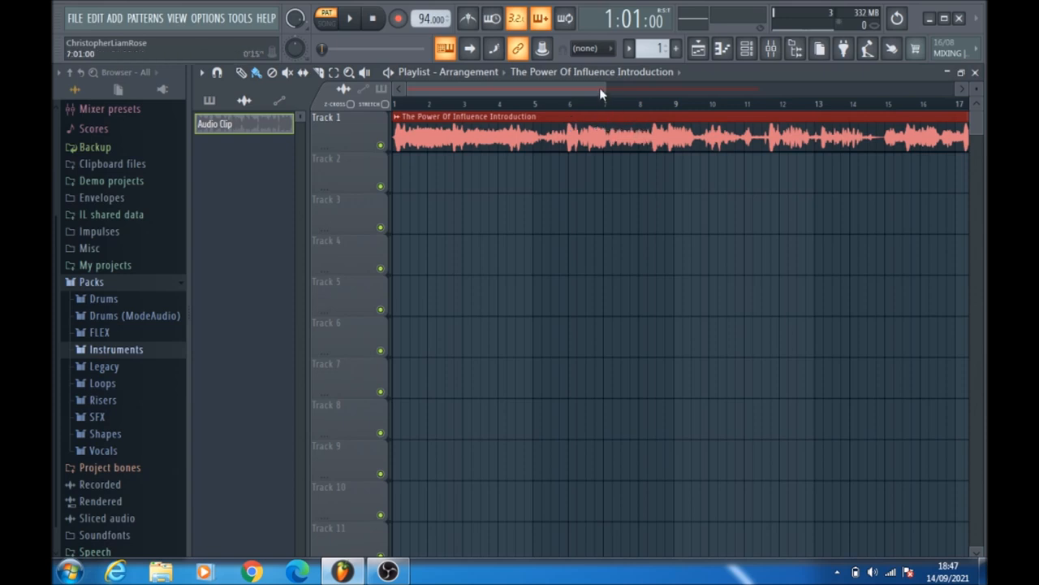
left_click_drag(601, 90, 786, 87)
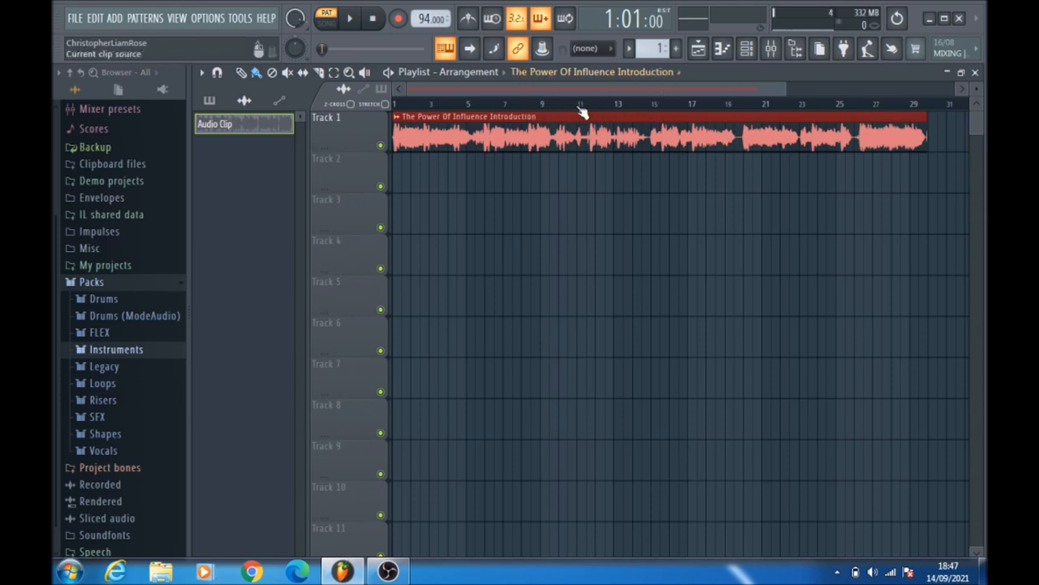
Select Pattern 1, rename it "V - Drums" and give it the purple color #512876.
left_click(676, 48)
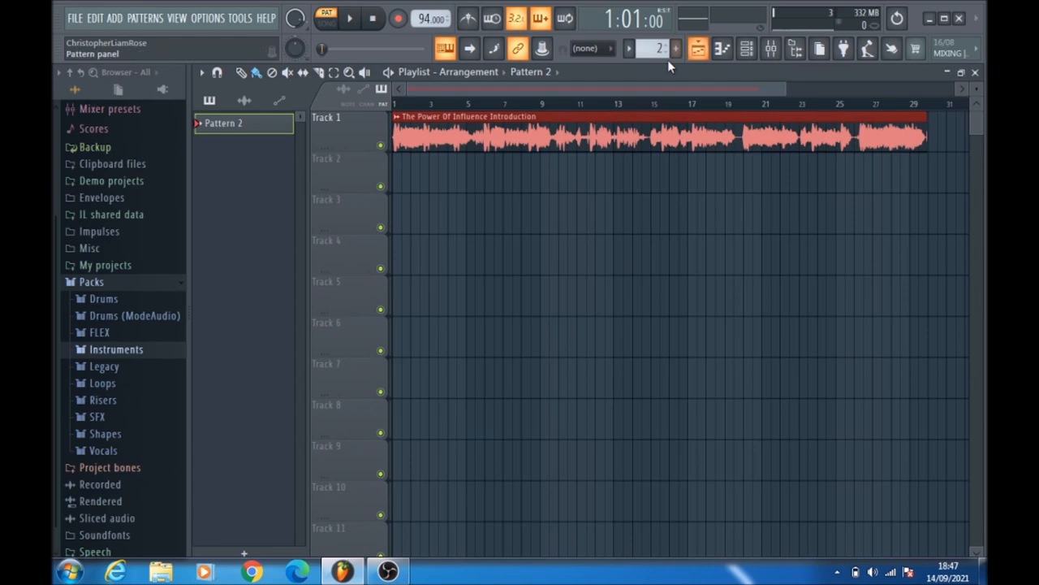
left_click_drag(666, 53, 666, 64)
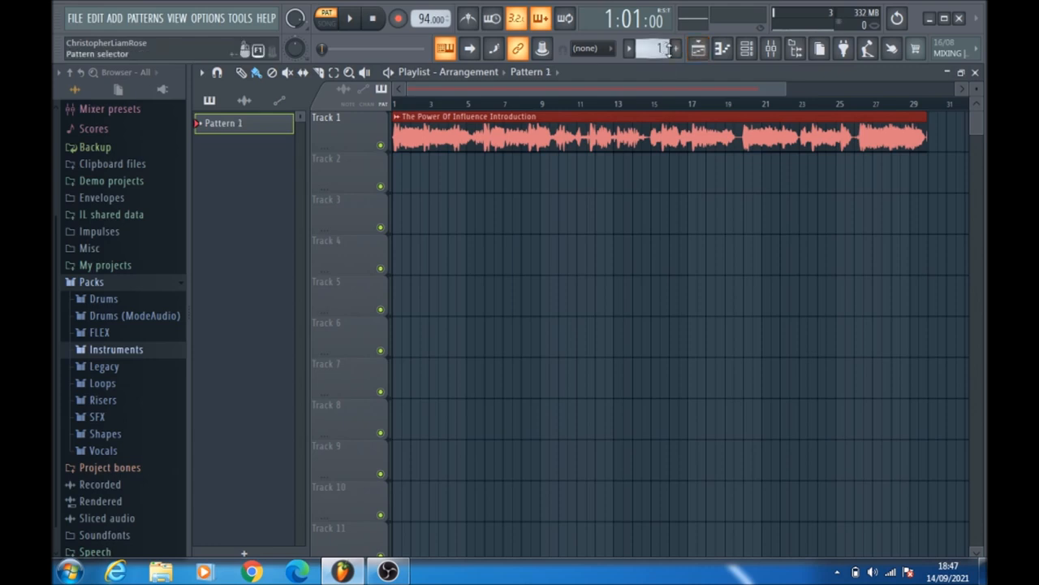
right_click(232, 126)
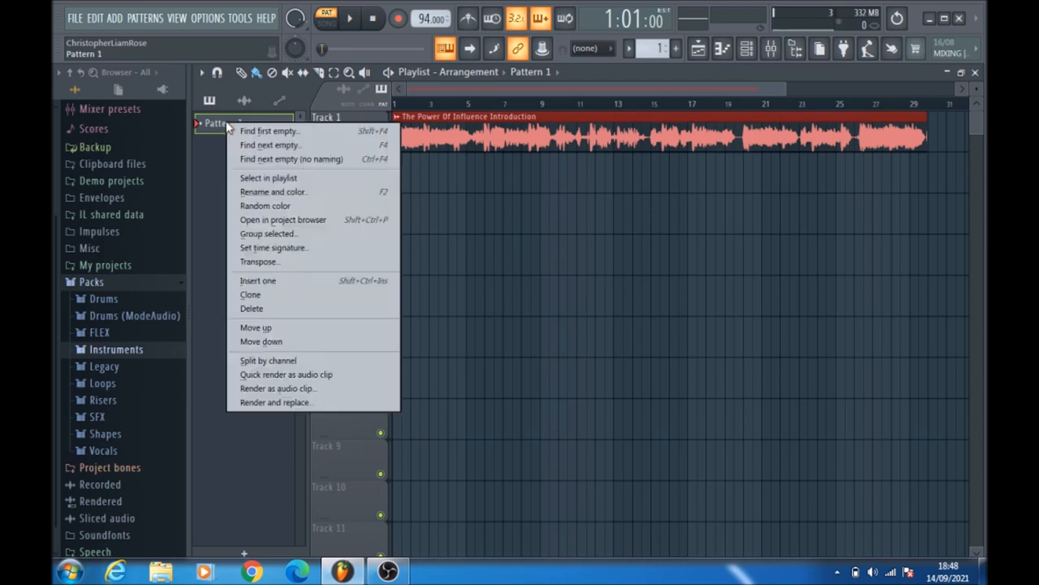
left_click(280, 193)
type("V - Drums")
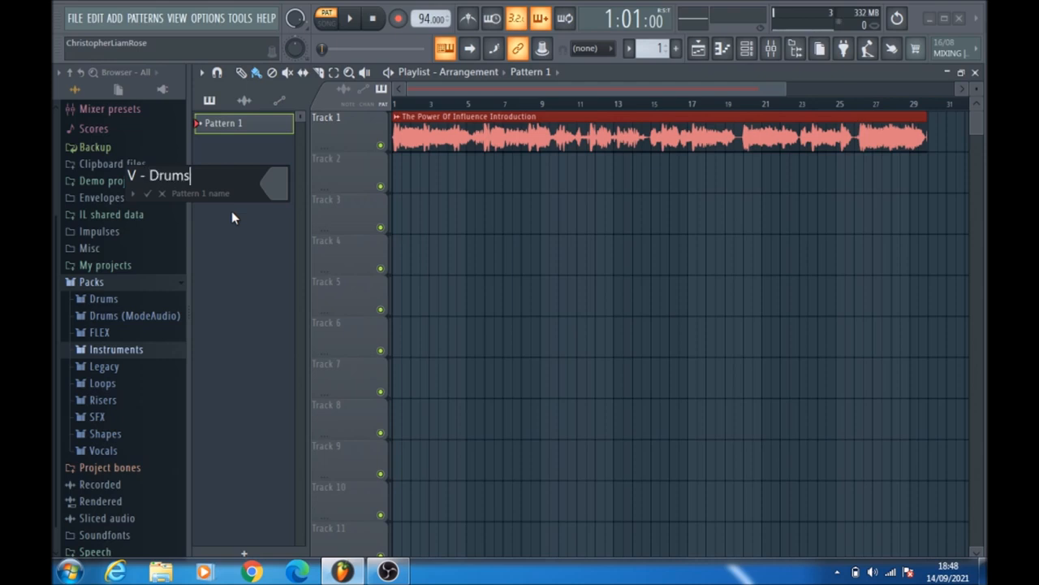
left_click(273, 183)
left_click(347, 305)
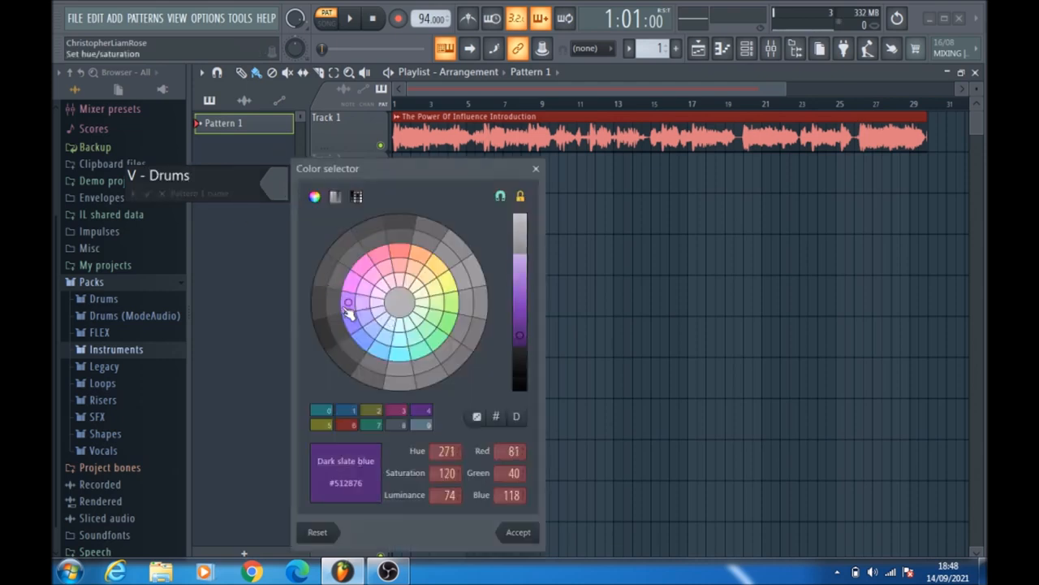
key("Return")
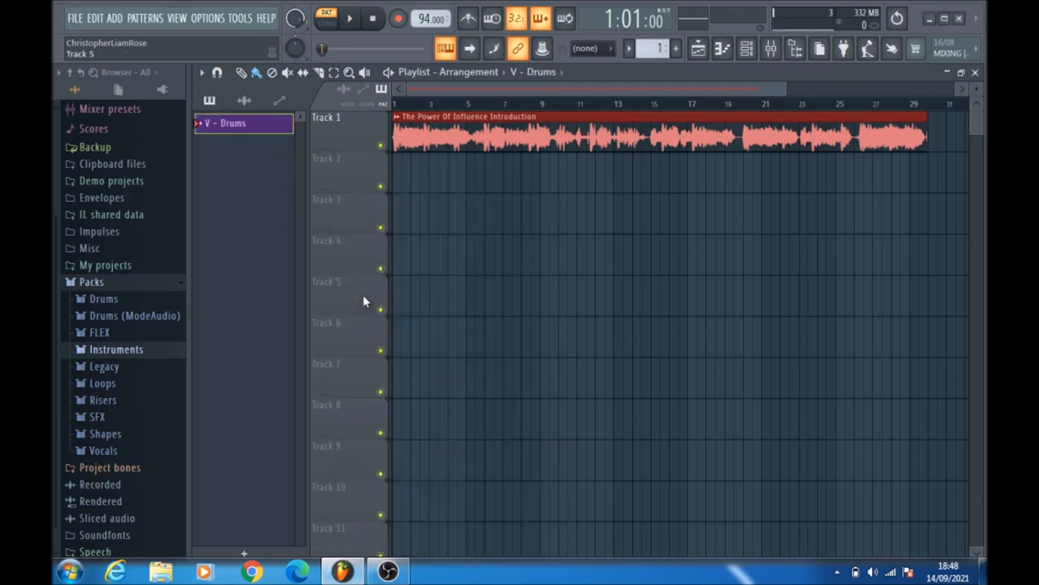
With the pattern playing in the channel rack, fill FPC 4 Kick steps 1, 2, 5, 6, 9, 10, 13, 14 and 15.
left_click(700, 53)
left_click(747, 48)
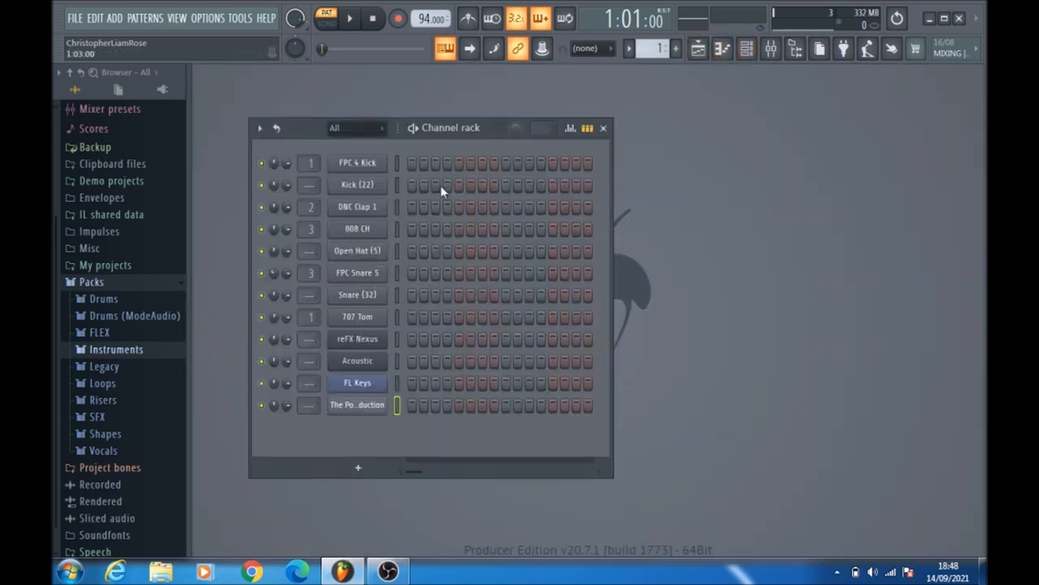
left_click(414, 165)
left_click(423, 163)
left_click(354, 23)
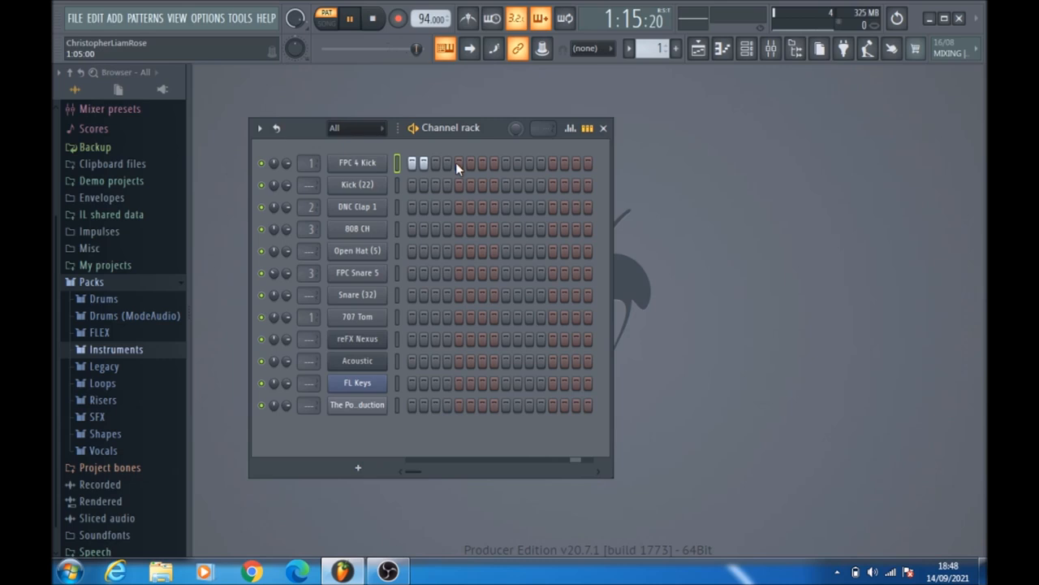
left_click(459, 163)
left_click(470, 163)
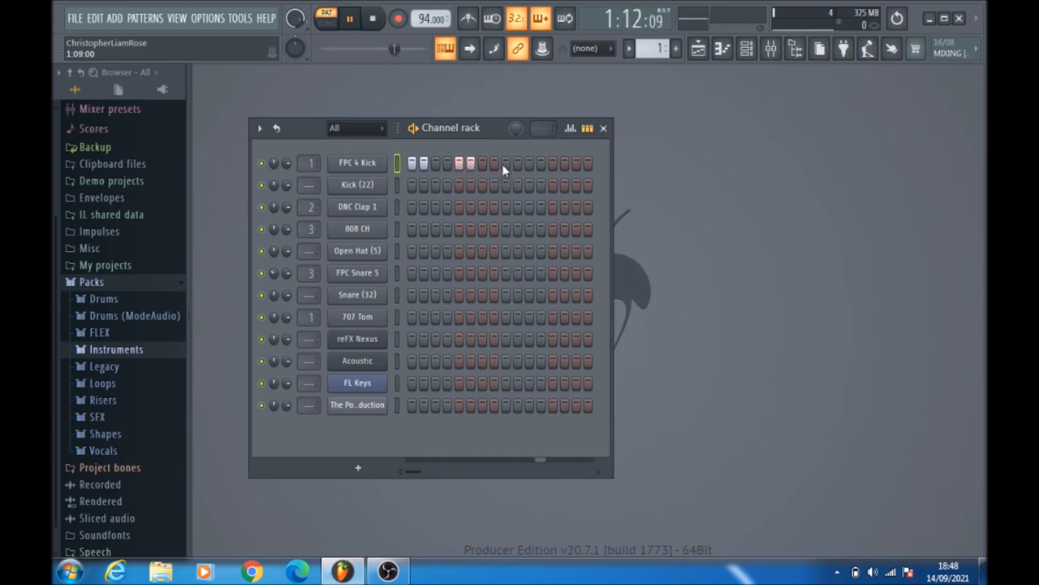
left_click(506, 163)
left_click(517, 163)
left_click(552, 163)
left_click(564, 163)
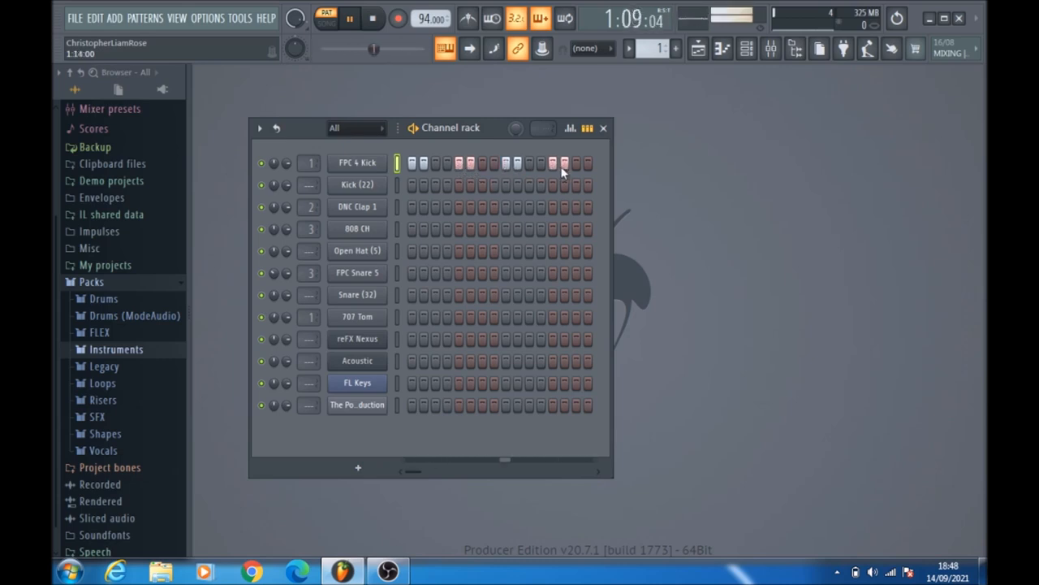
left_click(575, 163)
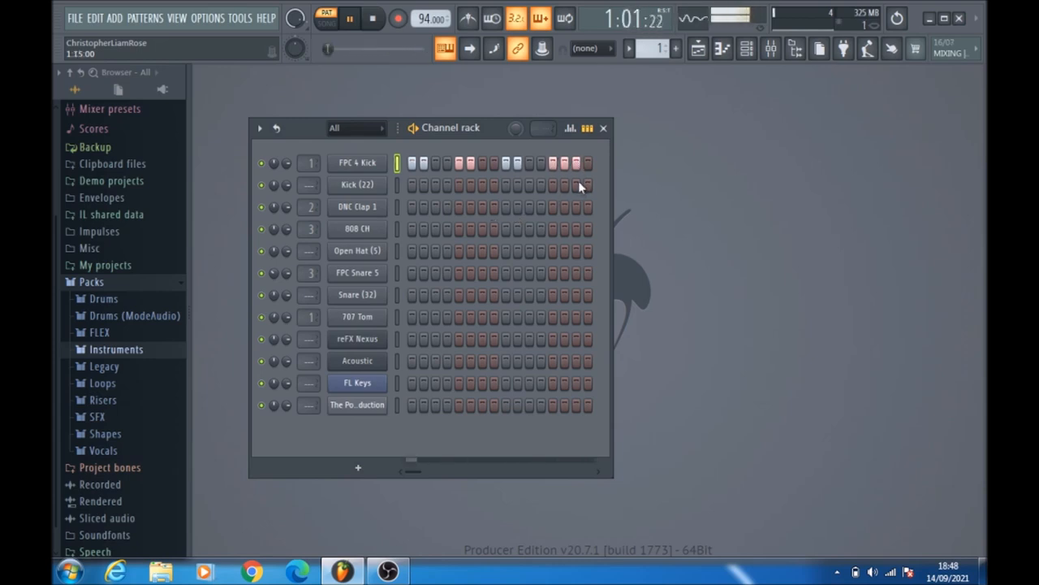
Add Kick (22) hits on steps 3 and 11 of the drum pattern.
left_click(436, 185)
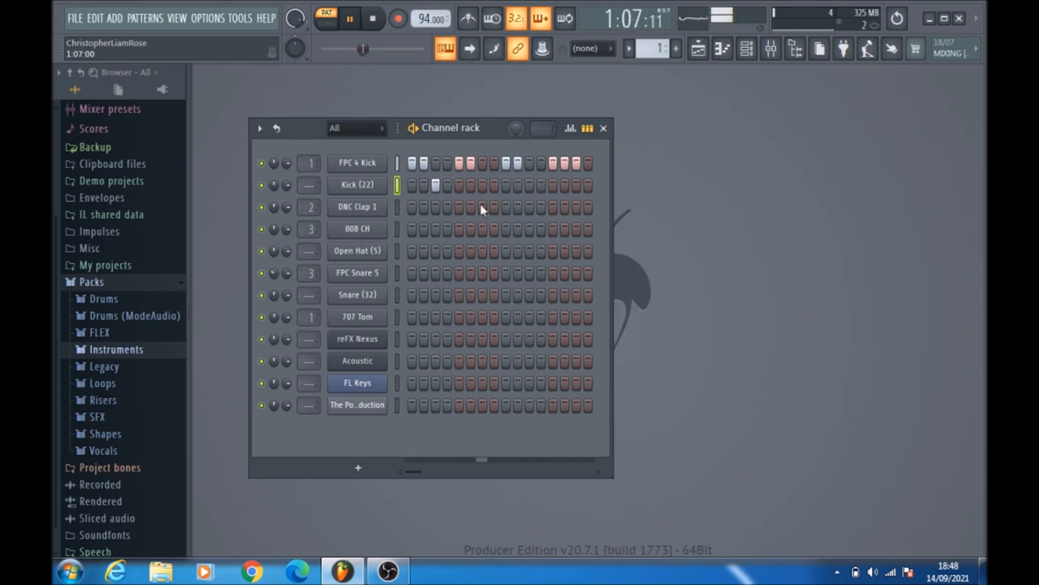
left_click(529, 185)
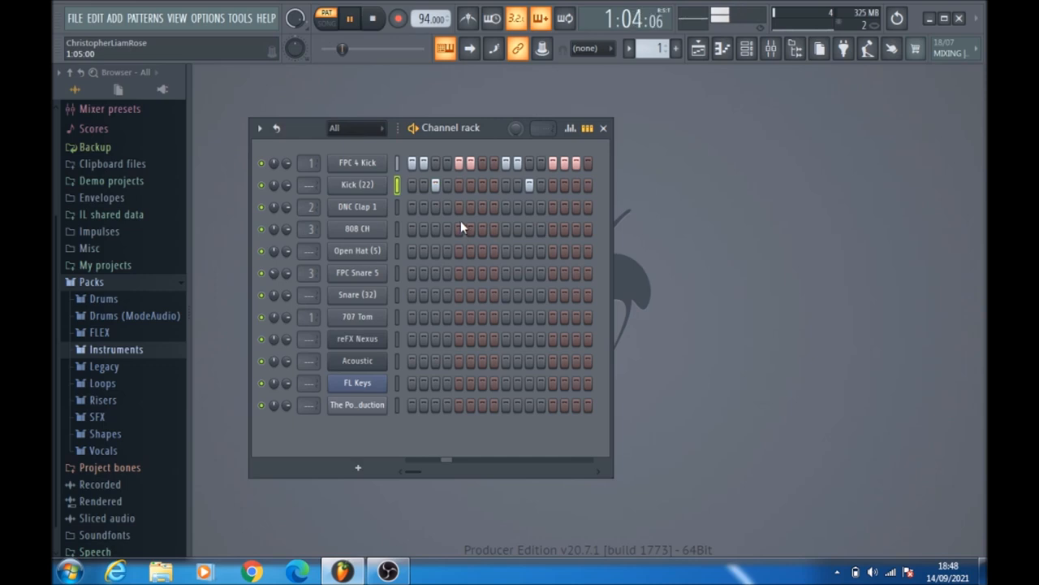
Set the tempo to 60 BPM and add DNC Clap 1 hits on steps 7 and 15 of the drum pattern.
left_click(483, 206)
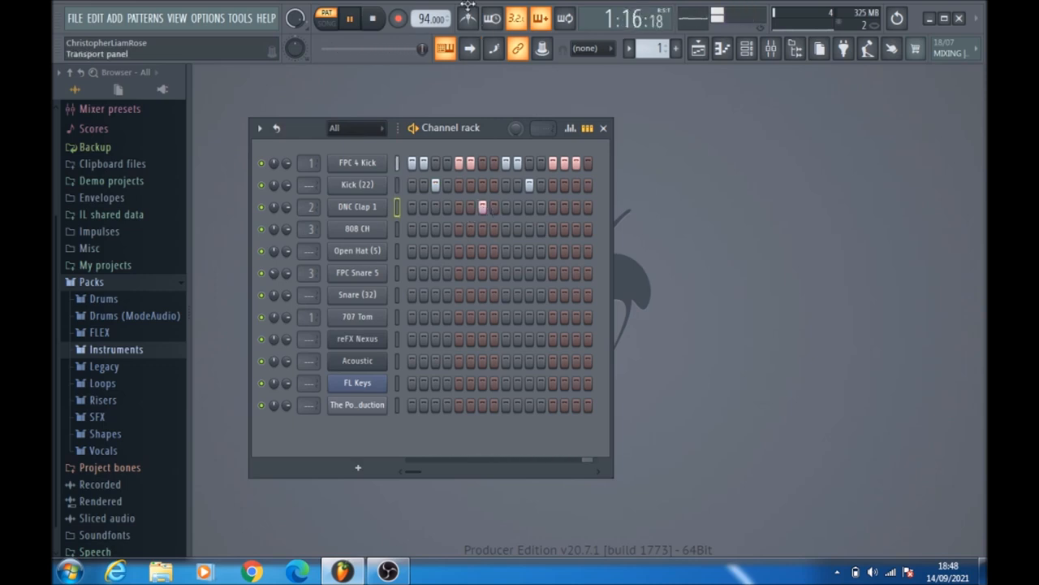
mouse_move(430, 18)
left_mouse_down()
mouse_move(429, 46)
mouse_move(427, 19)
left_mouse_up()
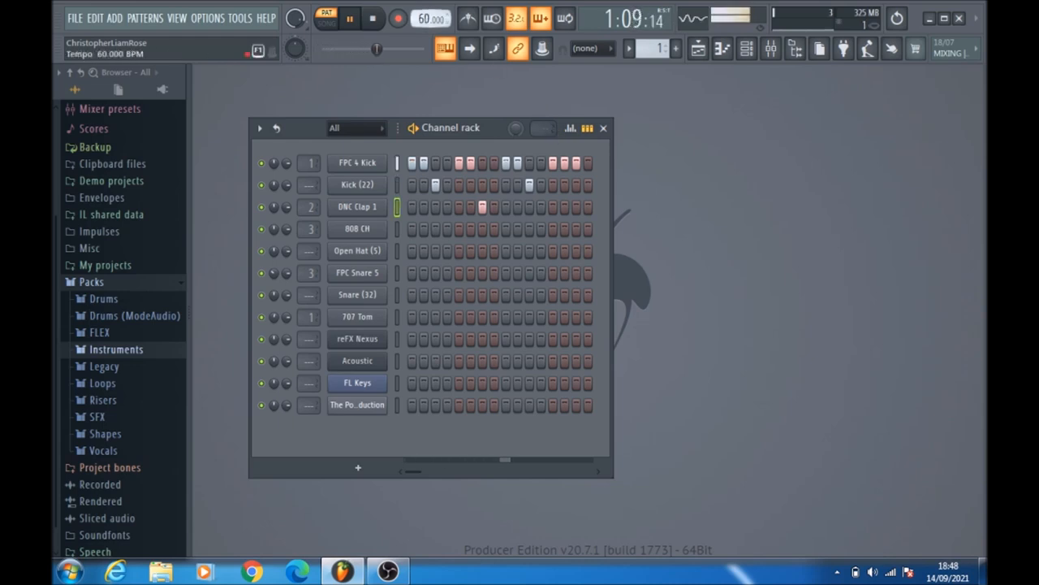
left_click(543, 207)
left_click(541, 207)
left_click(563, 206)
left_click(564, 206)
left_click(575, 206)
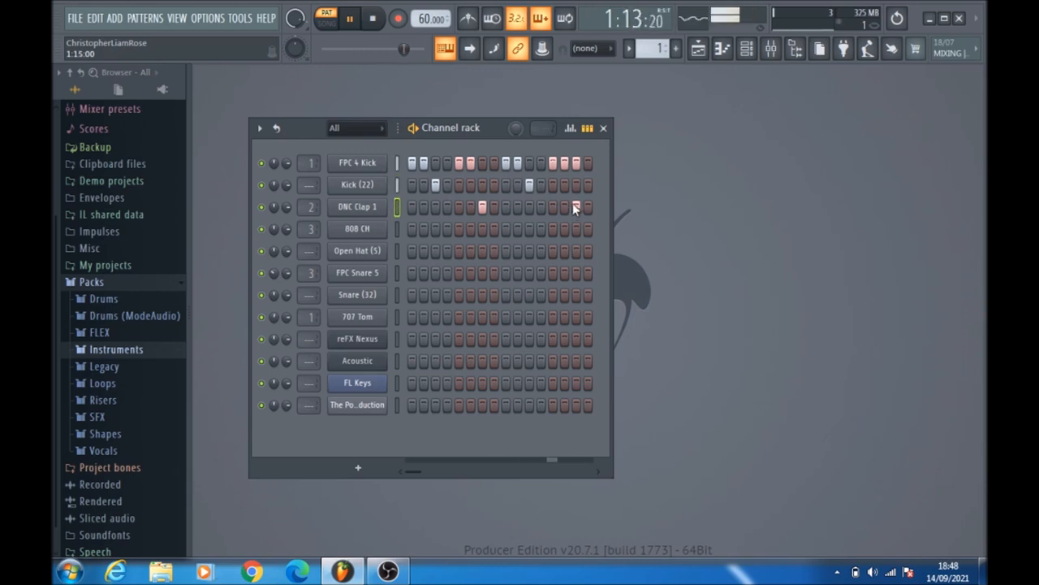
Add 808 CH hits on steps 3, 4, 11 and 12 of the drum pattern.
left_click(435, 230)
left_click(446, 229)
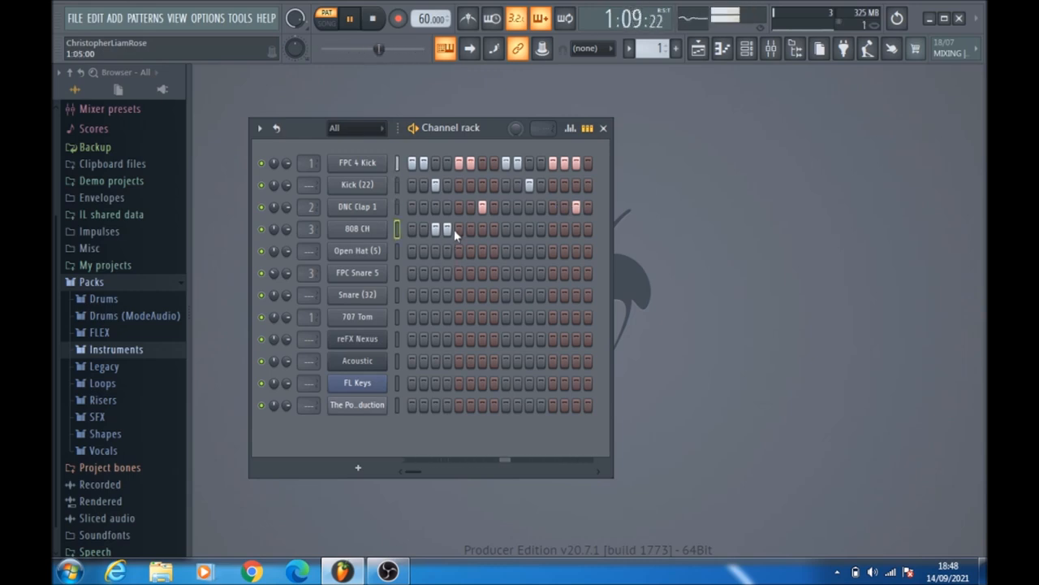
left_click(529, 230)
left_click(541, 230)
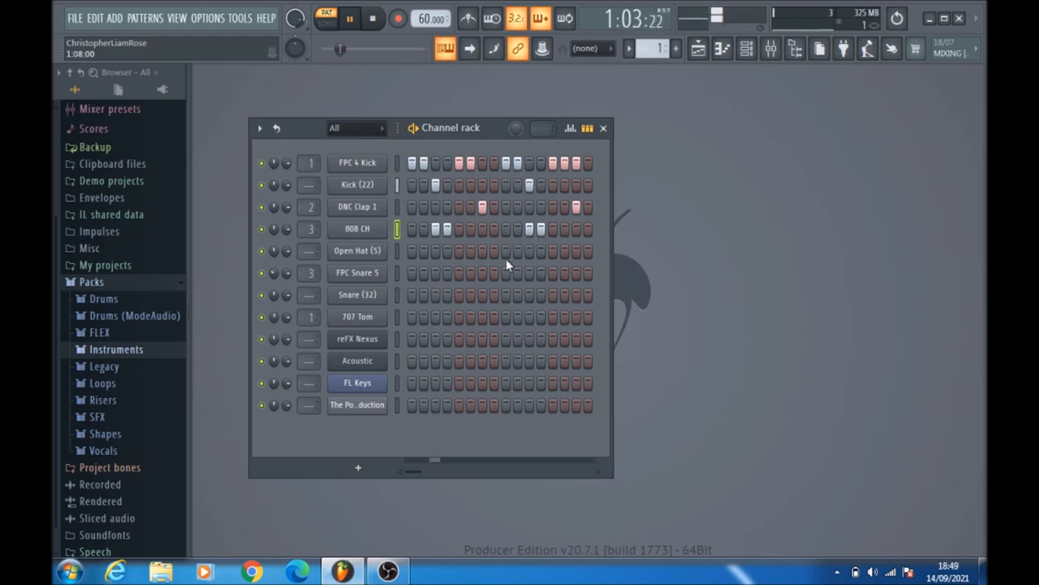
Add Open Hat (5) hits on steps 6, 8, 9 and 10 of the drum pattern.
left_click(470, 251)
left_click(493, 251)
left_click(518, 252)
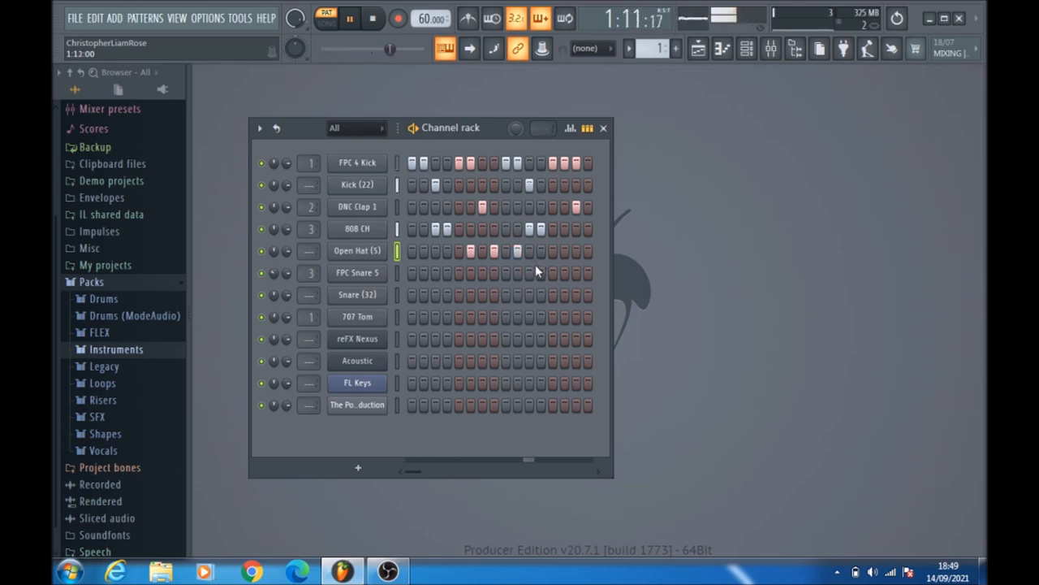
left_click(507, 253)
Add FPC Snare 5 hits on steps 14, 15 and 16, and Snare (32) hits on steps 3 and 4.
left_click(564, 273)
left_click(575, 273)
left_click(588, 273)
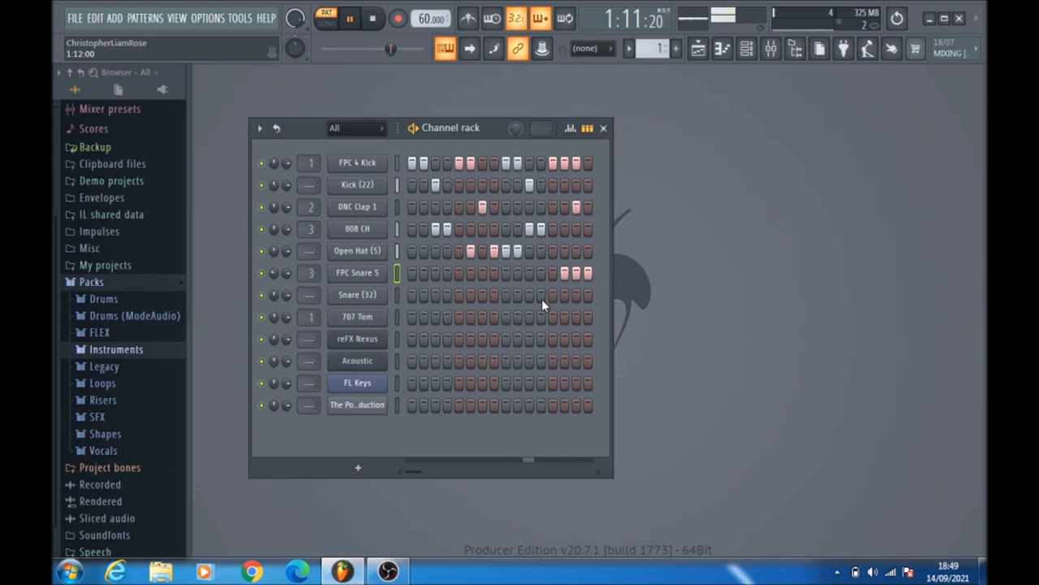
left_click(435, 295)
left_click(446, 295)
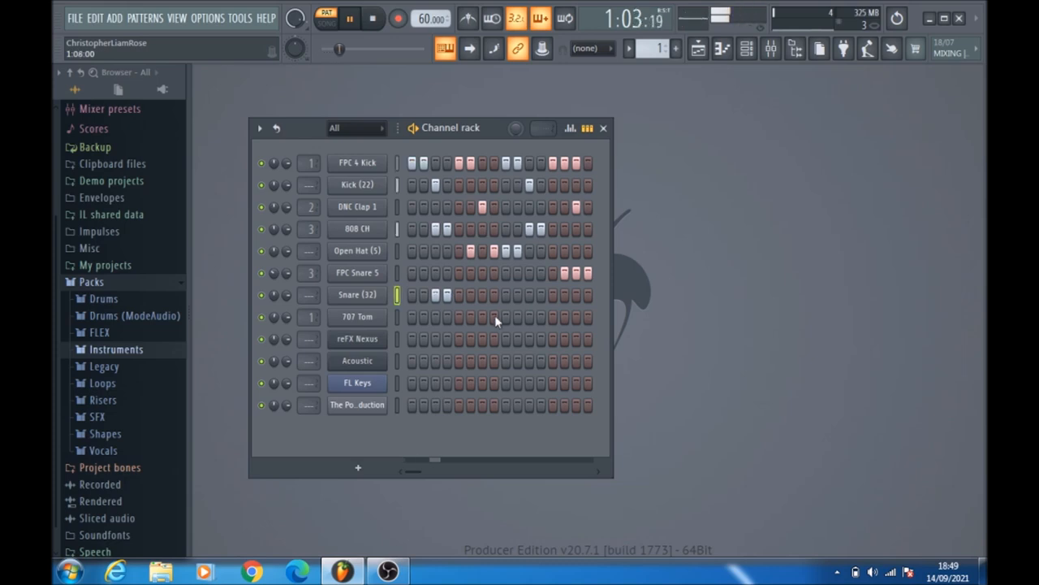
Add 707 Tom hits on steps 7, 8, 11 and 12, and stop the pattern playback.
left_click(482, 316)
left_click(494, 317)
left_click(529, 316)
left_click(541, 317)
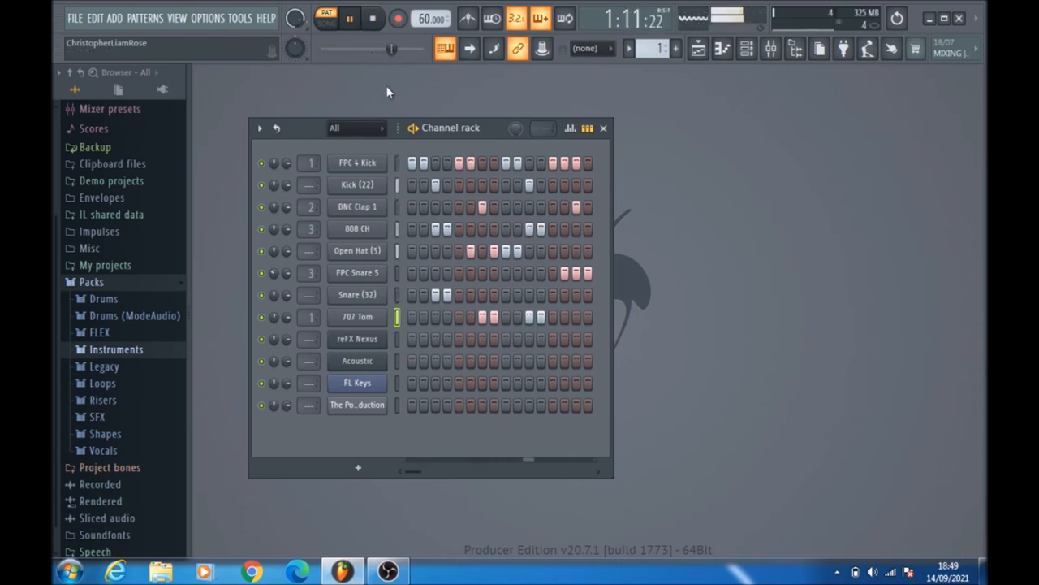
left_click(379, 21)
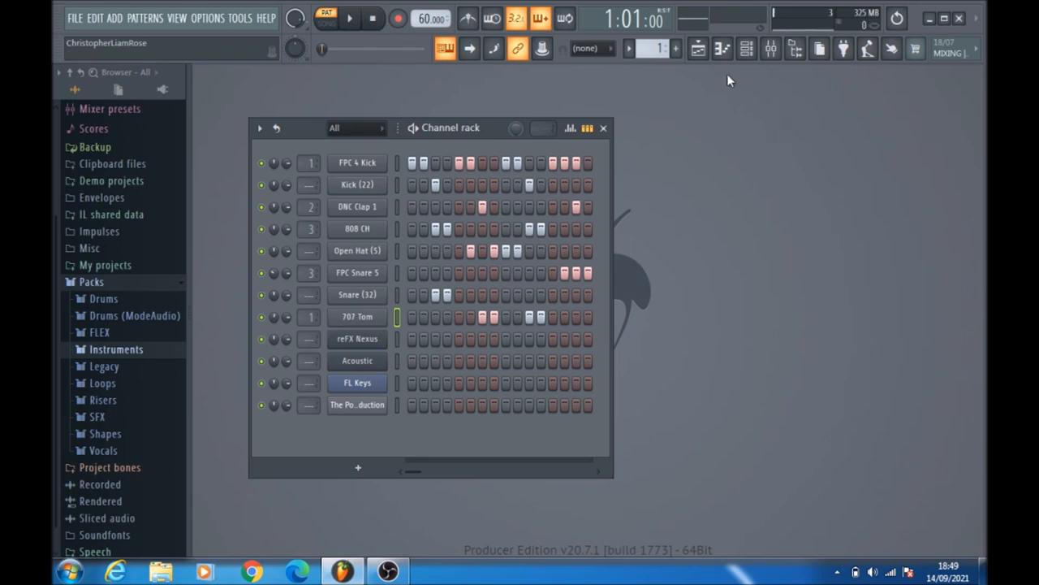
Place one V - Drums pattern clip on Track 2 of the playlist, starting at bar 20.
left_click(698, 47)
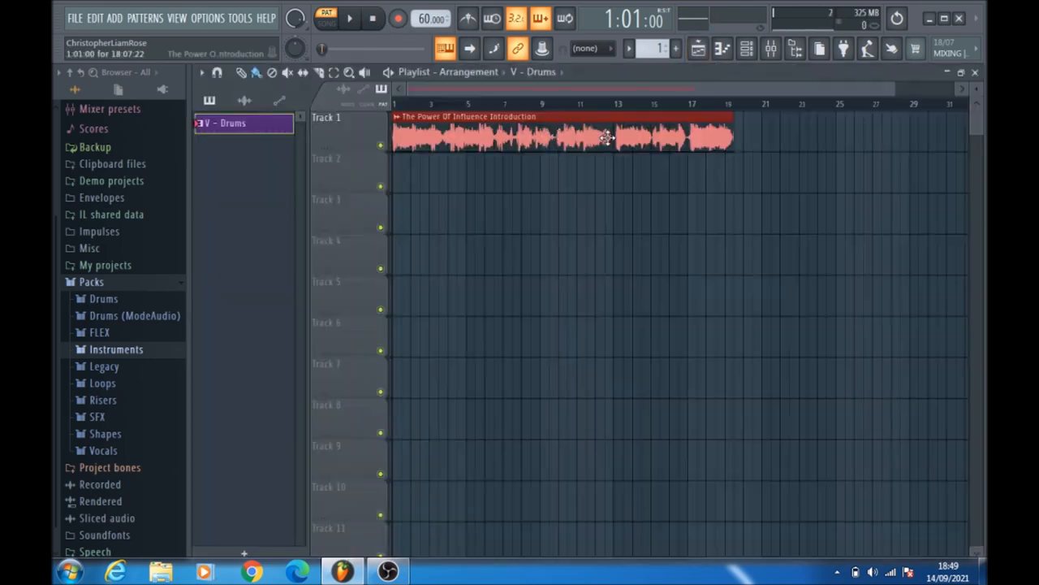
left_click(768, 171)
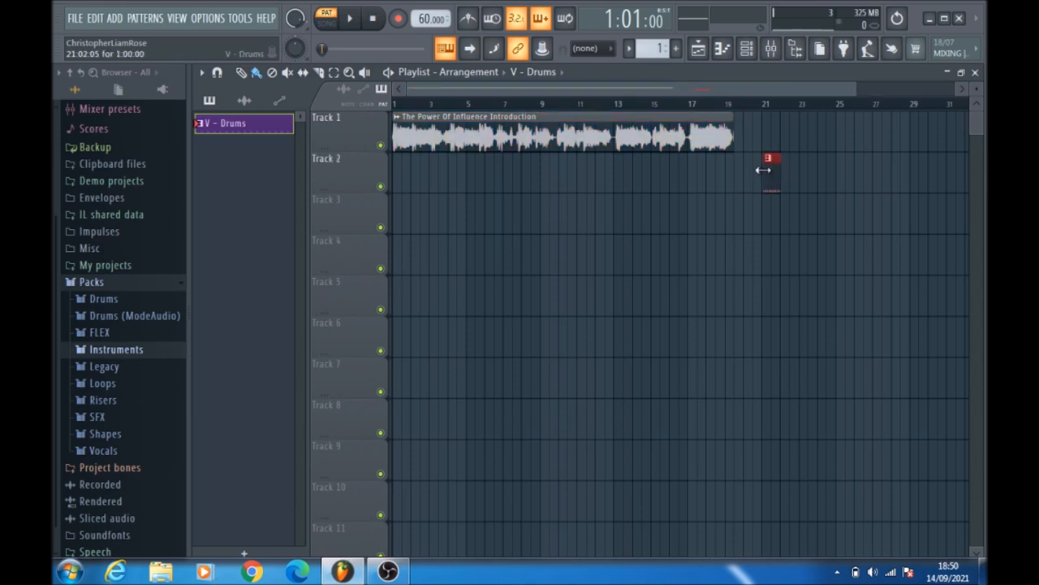
right_click(770, 170)
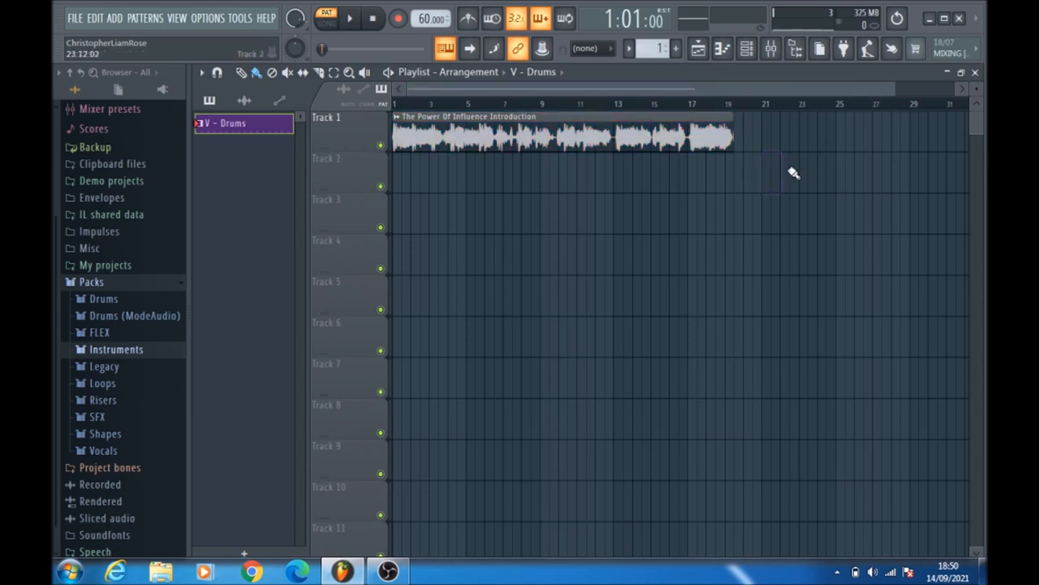
left_click_drag(896, 89, 796, 89)
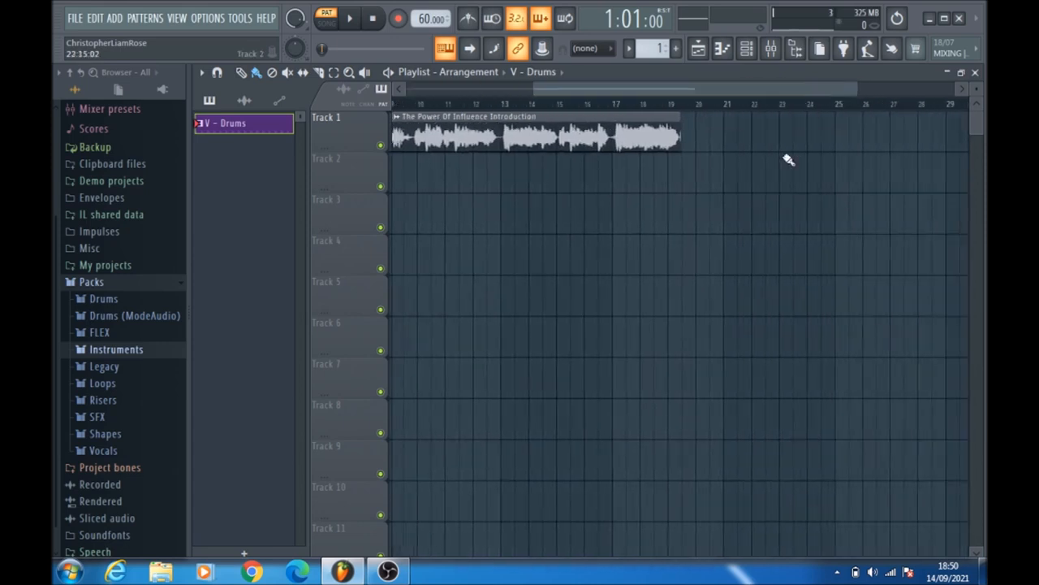
left_click(699, 171)
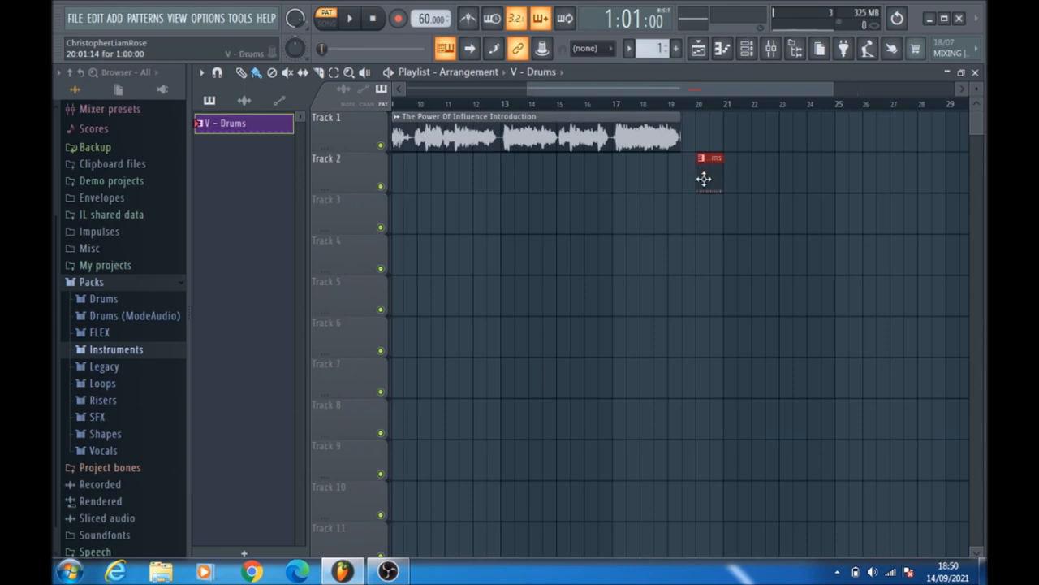
Duplicate the V - Drums clip end to end on Track 2 until the copies fill bars 20 through 35.
key("ctrl+b")
key("ctrl+b")
key("ctrl+b")
key("ctrl+b")
key("ctrl+b")
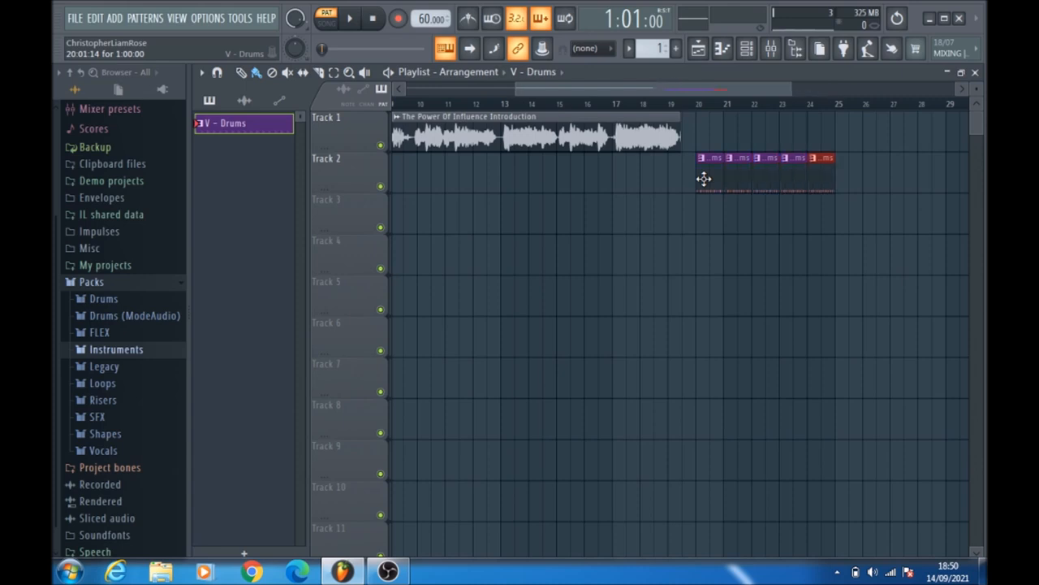
key("ctrl+b")
key("ctrl+b")
key("ctrl+b")
key("ctrl+b")
key("ctrl+b")
key("ctrl+b")
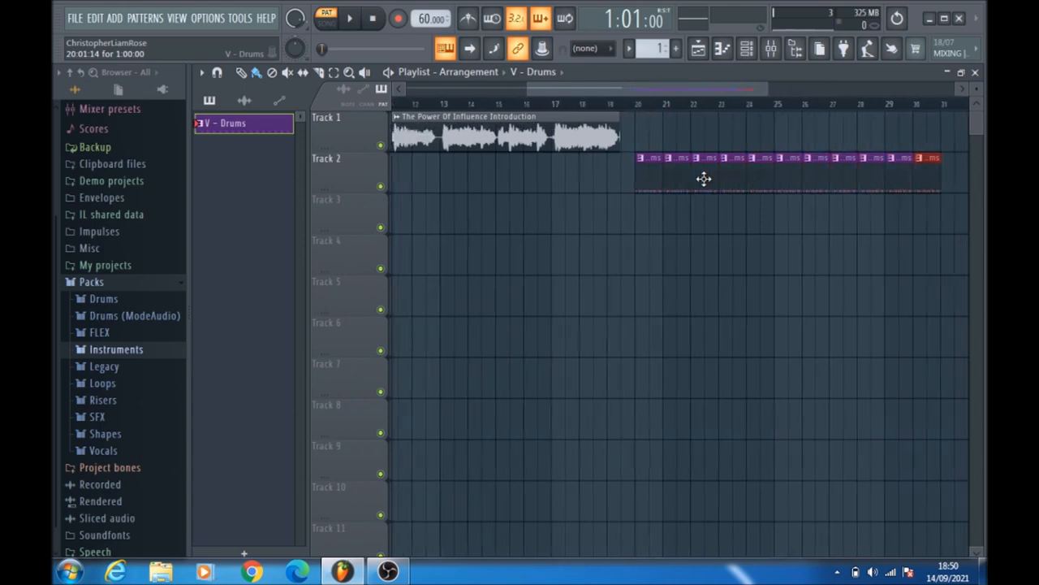
key("ctrl+b")
key("ctrl+b")
key("ctrl+b")
key("ctrl+b")
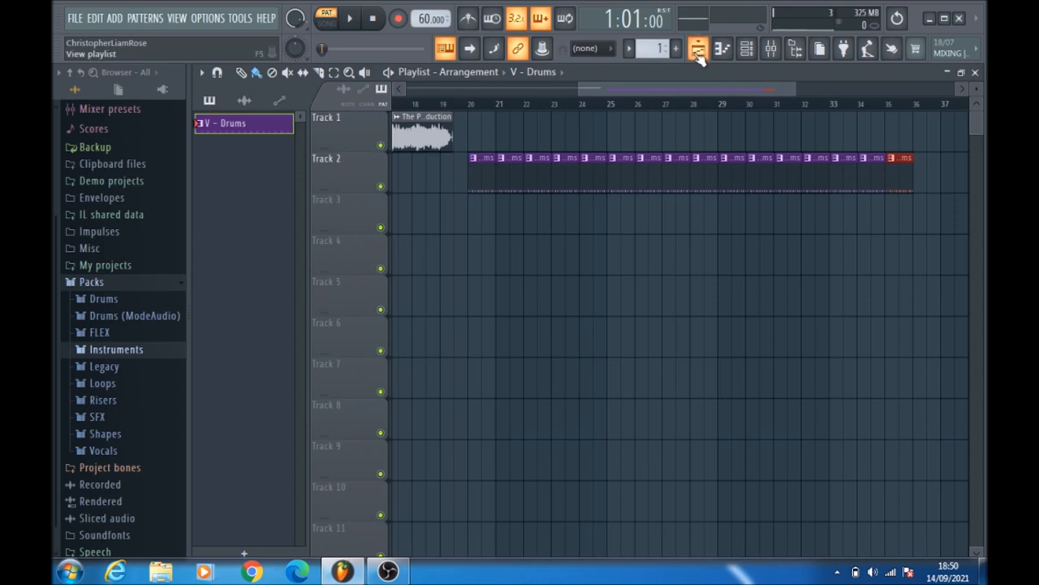
Add a speech synthesis channel to the channel rack using the Female personality, Natural style and the text "The Power Of Influence".
left_click(745, 50)
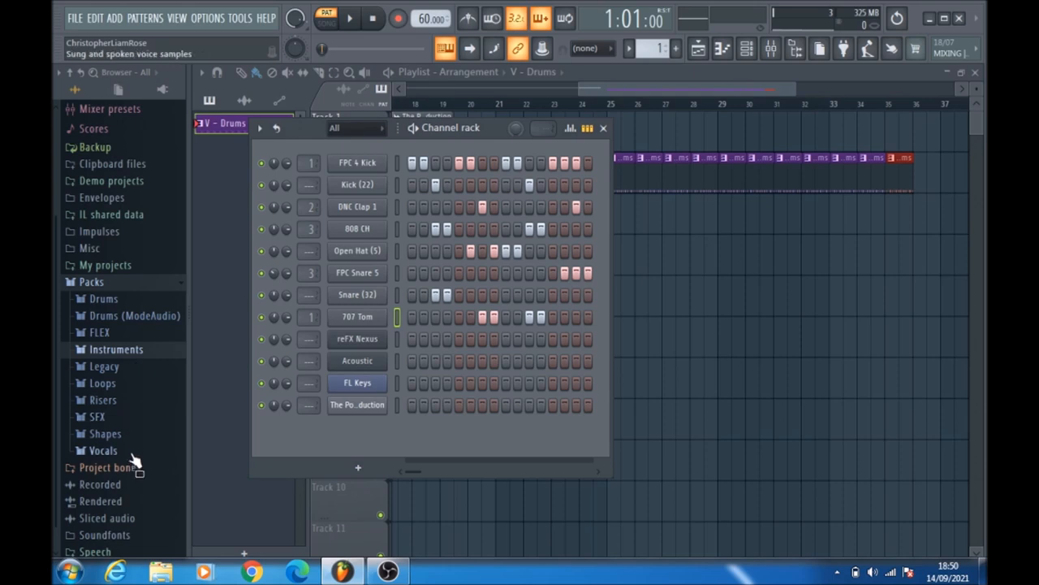
left_click(355, 475)
left_click(400, 65)
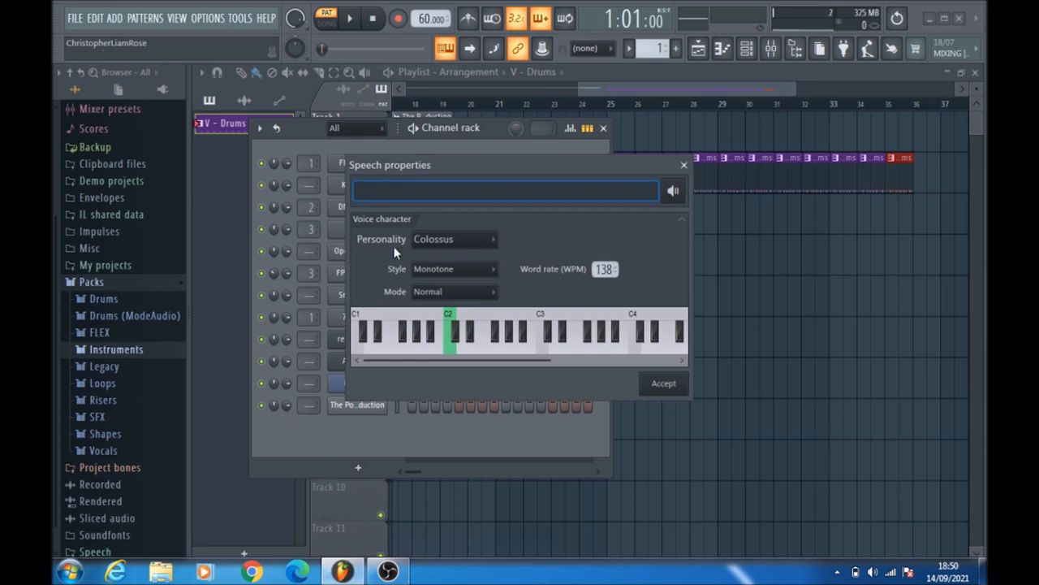
left_click(454, 268)
left_click(464, 313)
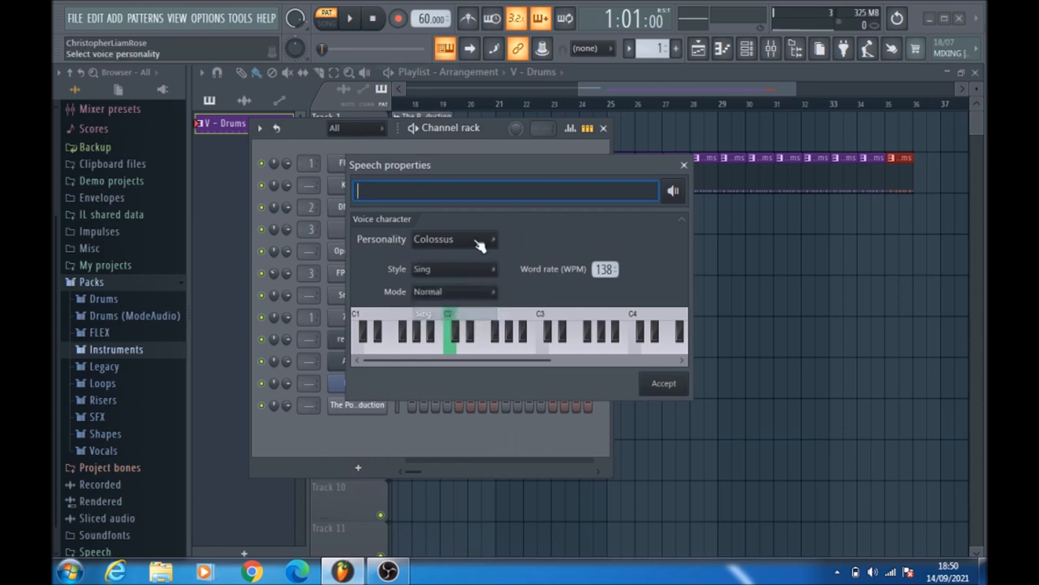
left_click(471, 241)
left_click(453, 268)
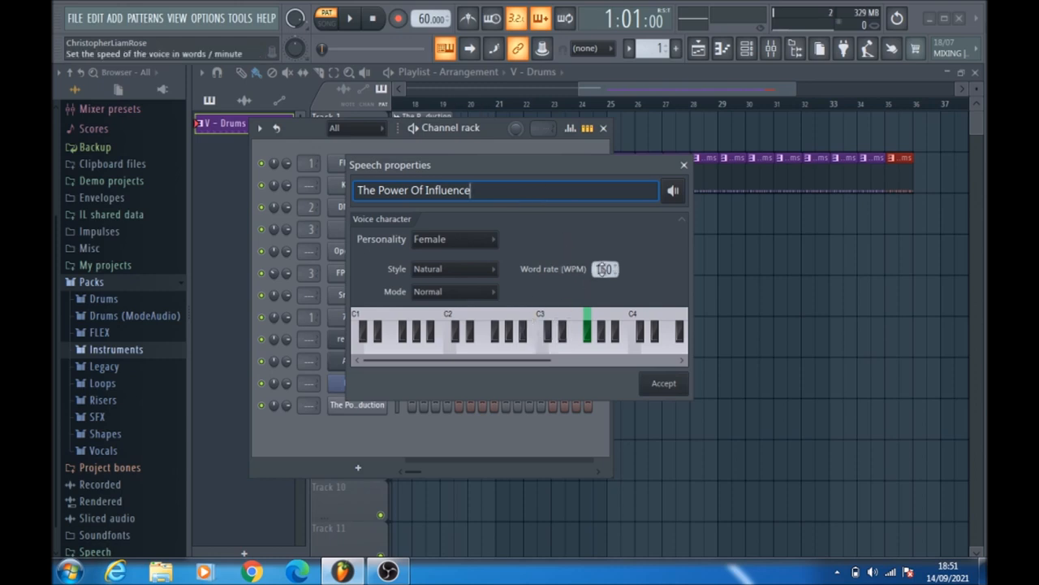
Set the word rate to 64 WPM with a pitch in the C3 octave, and save the speech as ThePowerOfInfluence_Female.
left_click_drag(604, 269, 604, 276)
left_click_drag(605, 269, 320, 447)
left_click(571, 349)
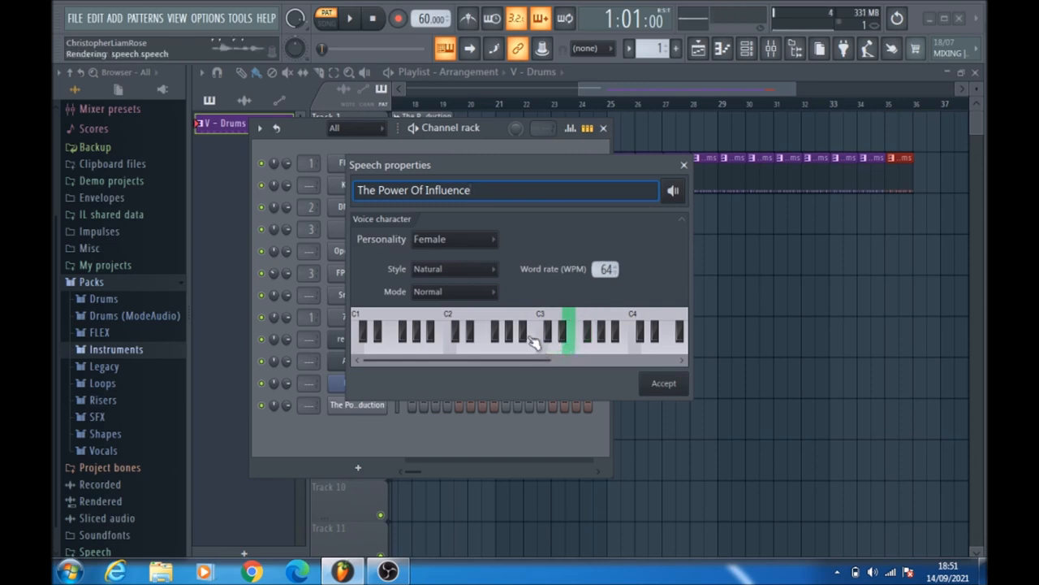
left_click(587, 342)
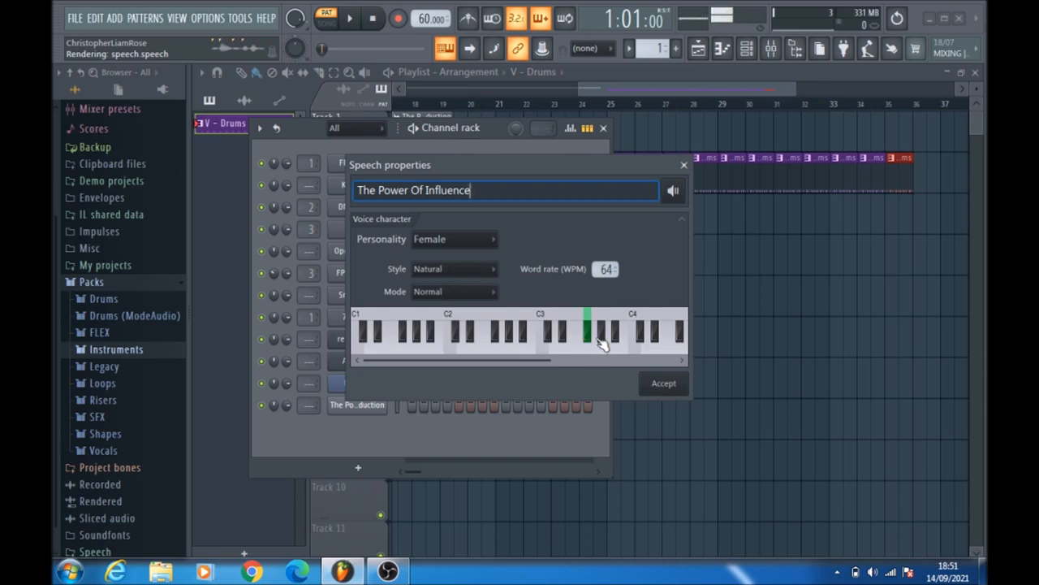
left_click(597, 345)
left_click(654, 385)
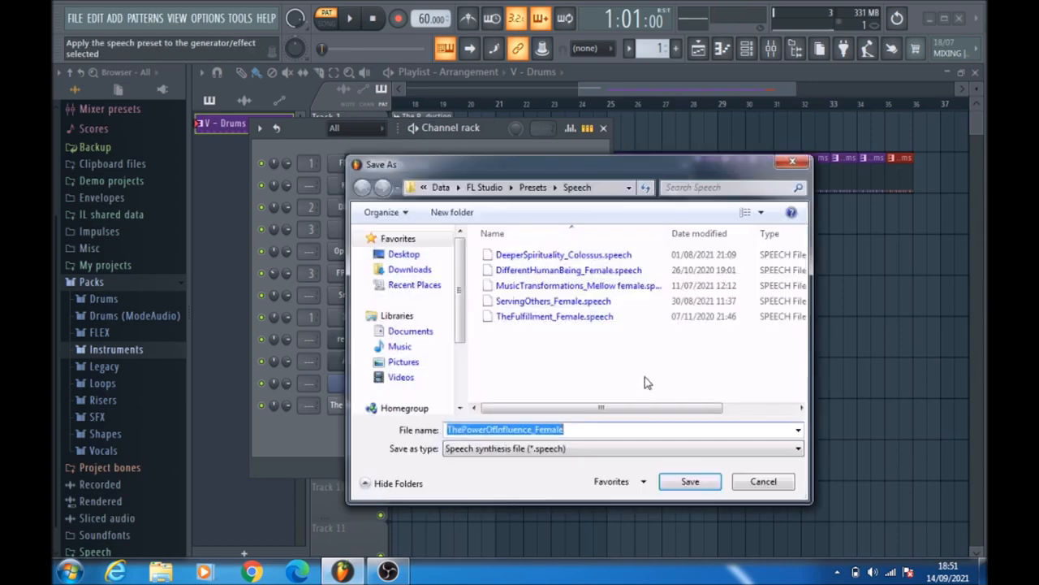
left_click(688, 482)
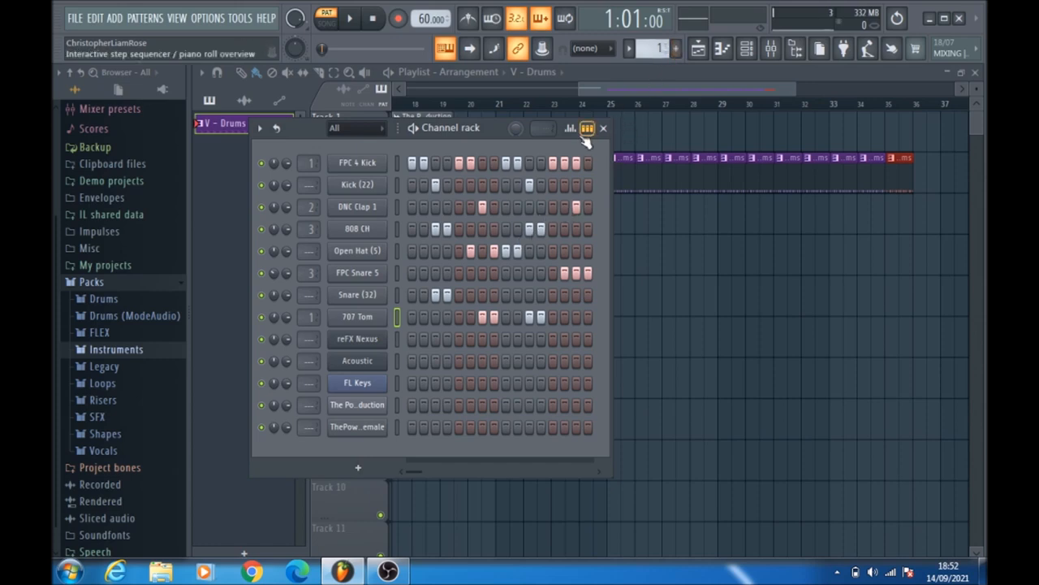
Create Pattern 2, name it "Vocals" with the sea green color #28765B, and close the channel rack.
left_click(677, 51)
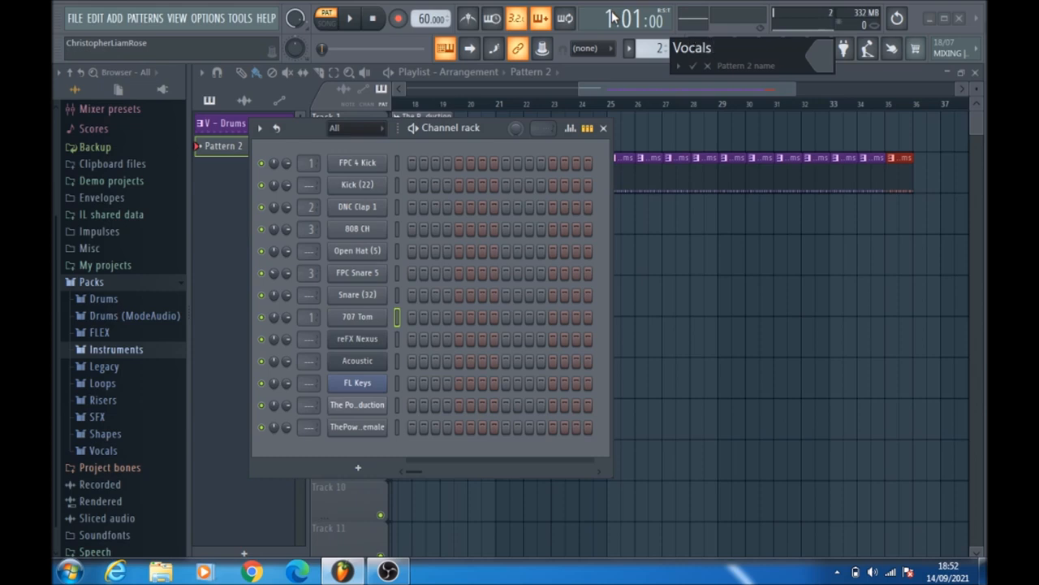
left_click(829, 55)
left_click(856, 228)
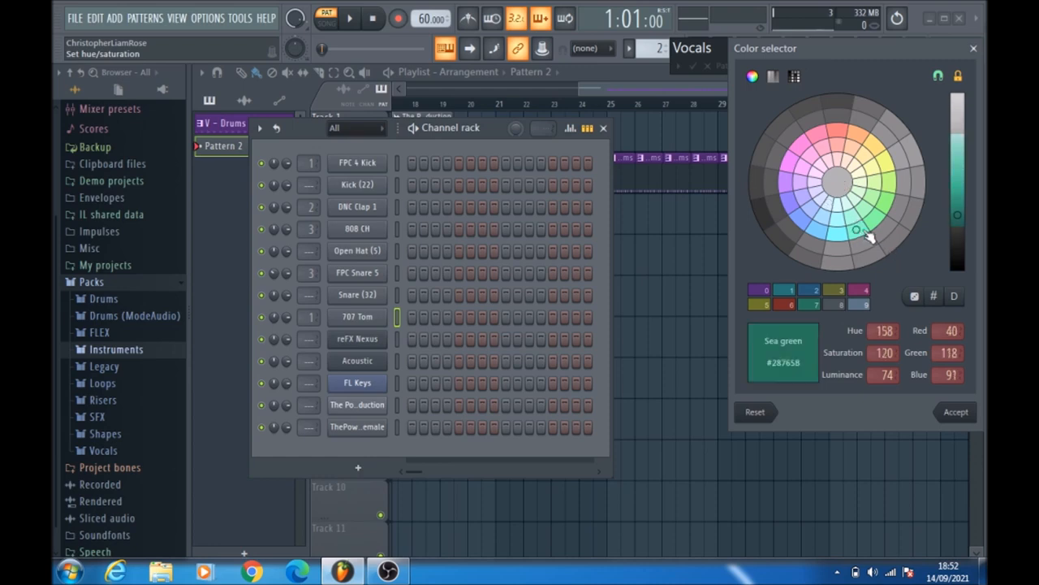
key("Return")
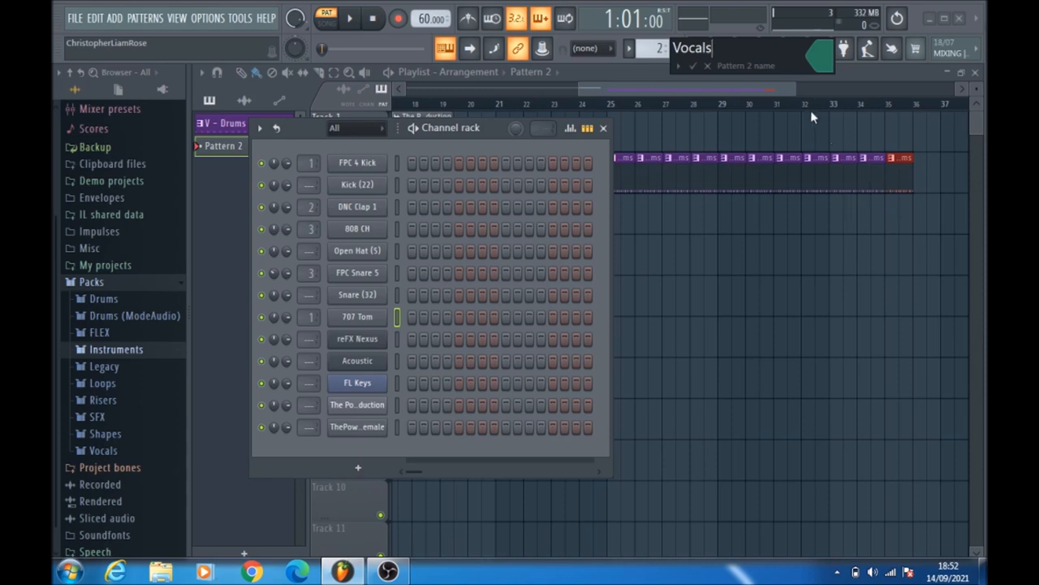
key("Return")
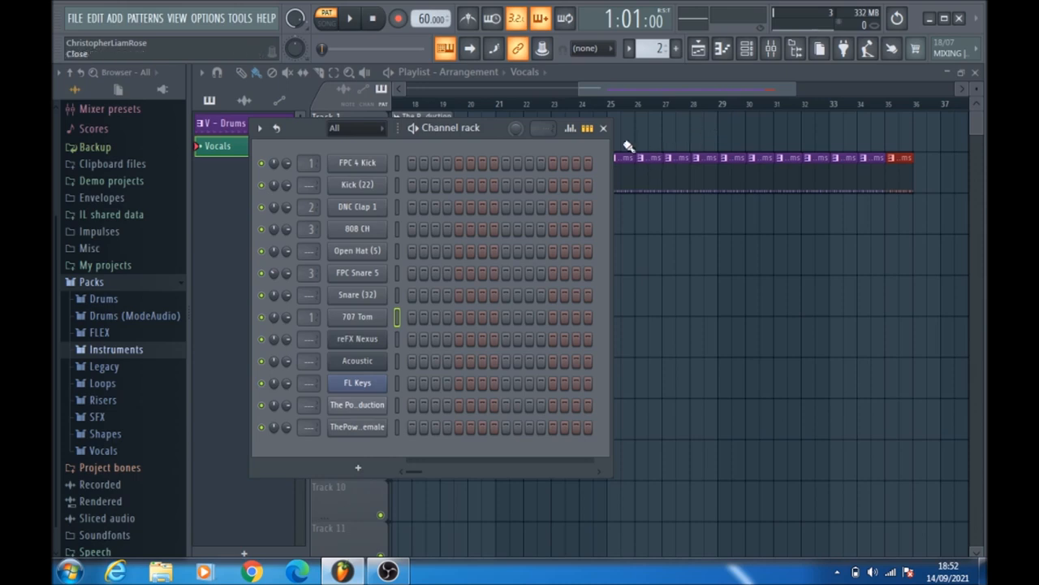
left_click(604, 129)
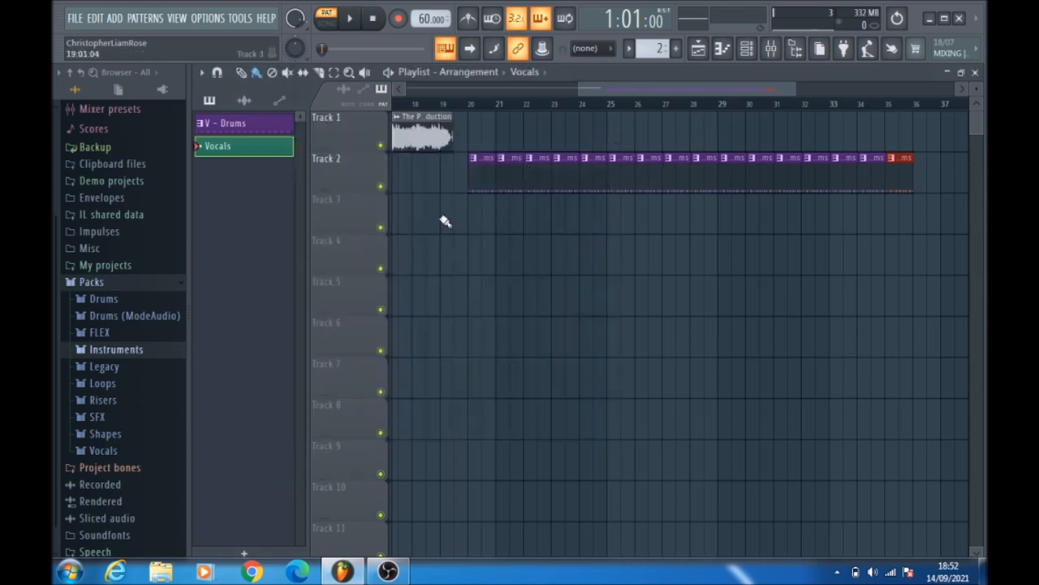
In the piano roll of the ThePowerOfInfluence_Female channel, place a D5 note at the start of bar 1 and lengthen it to one beat.
left_click(746, 48)
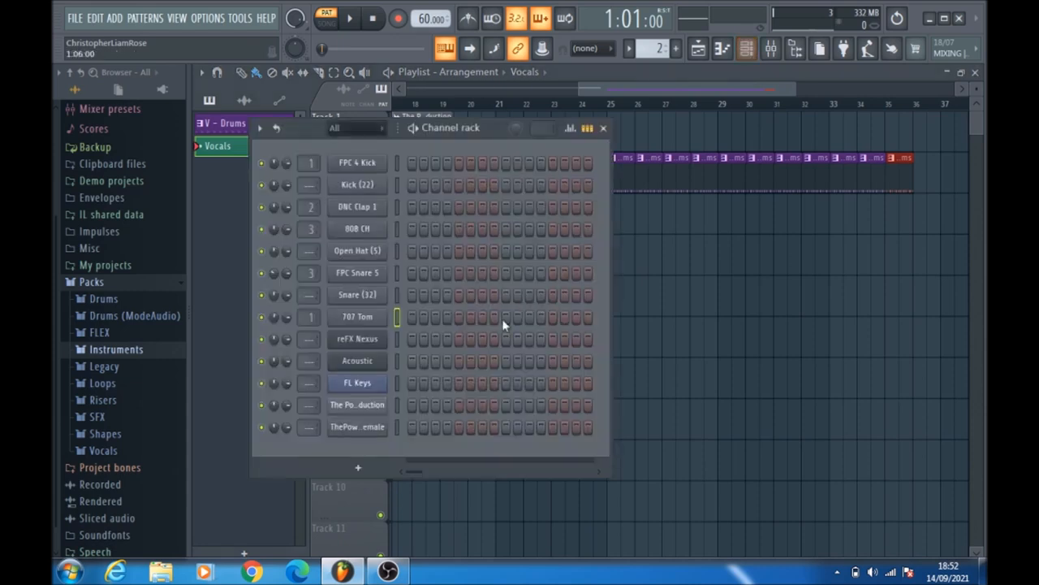
right_click(380, 424)
left_click(418, 346)
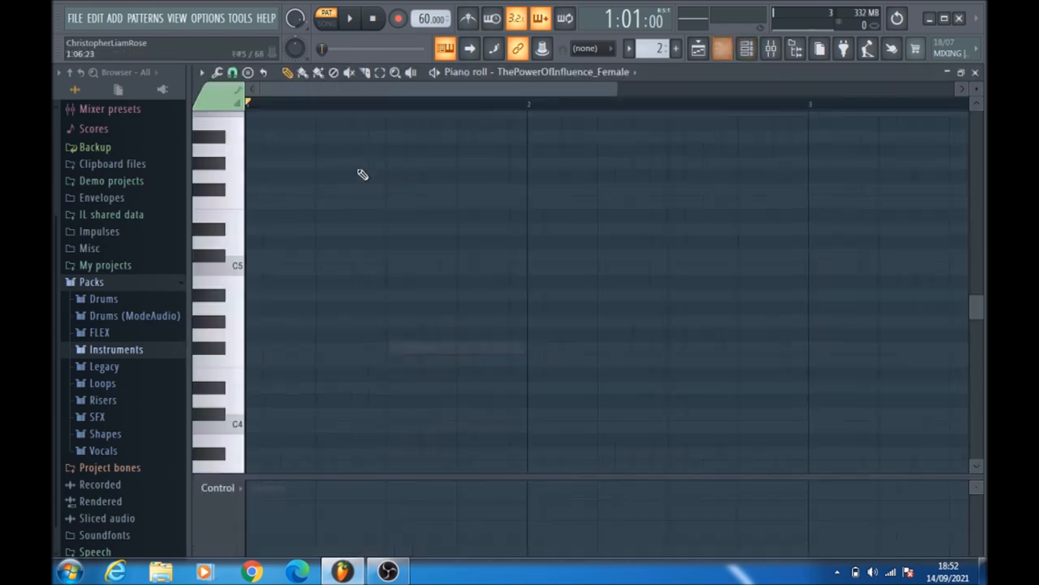
left_click(218, 272)
left_click_drag(218, 272, 231, 129)
scroll(255, 128, "up", 2)
key("space")
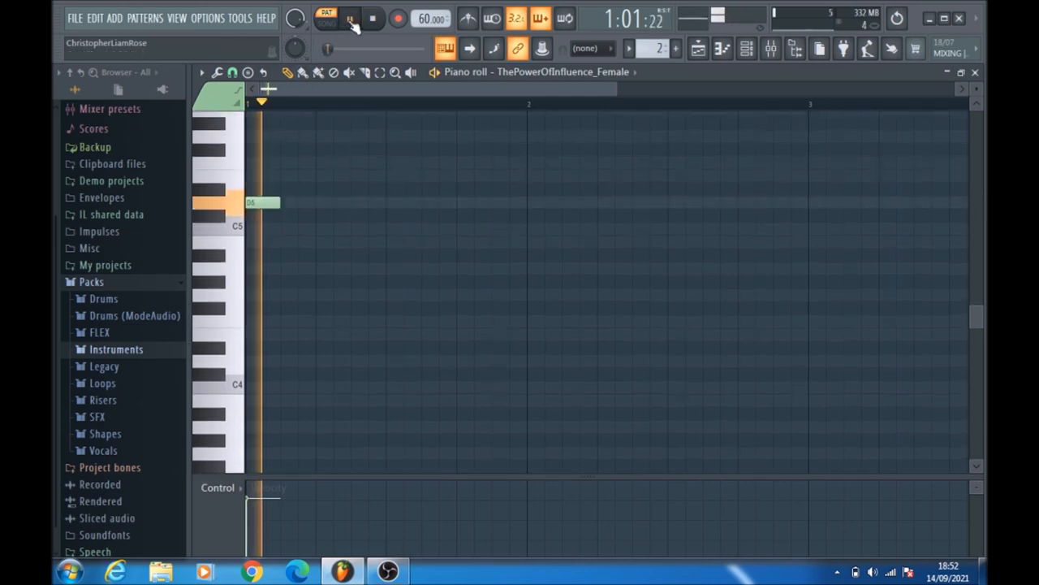
left_click_drag(272, 202, 314, 200)
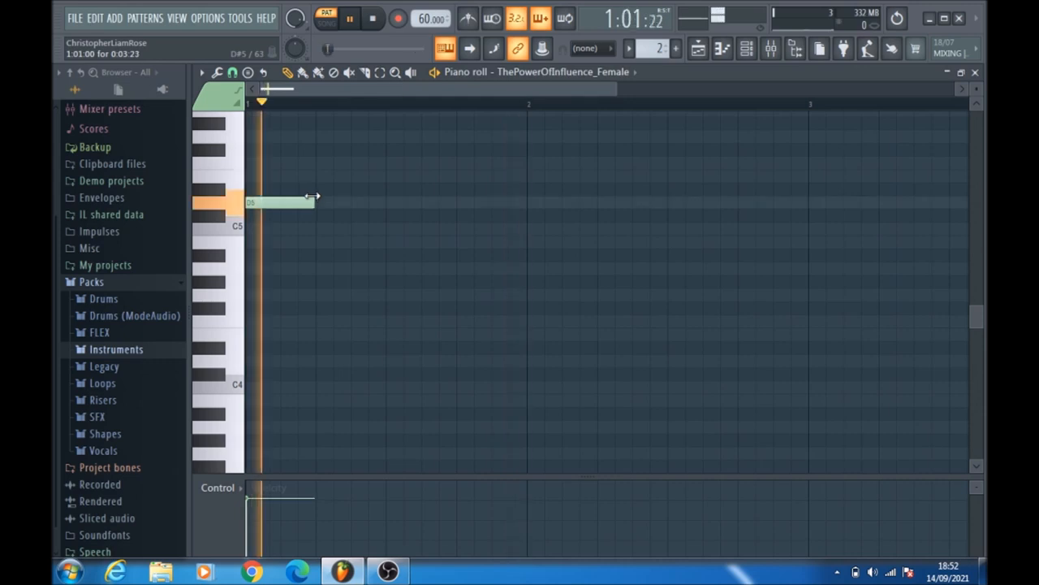
Return to the playlist and place a Vocals pattern clip on Track 3 at bar 19, just before the drum clips.
left_click(723, 49)
left_click(747, 49)
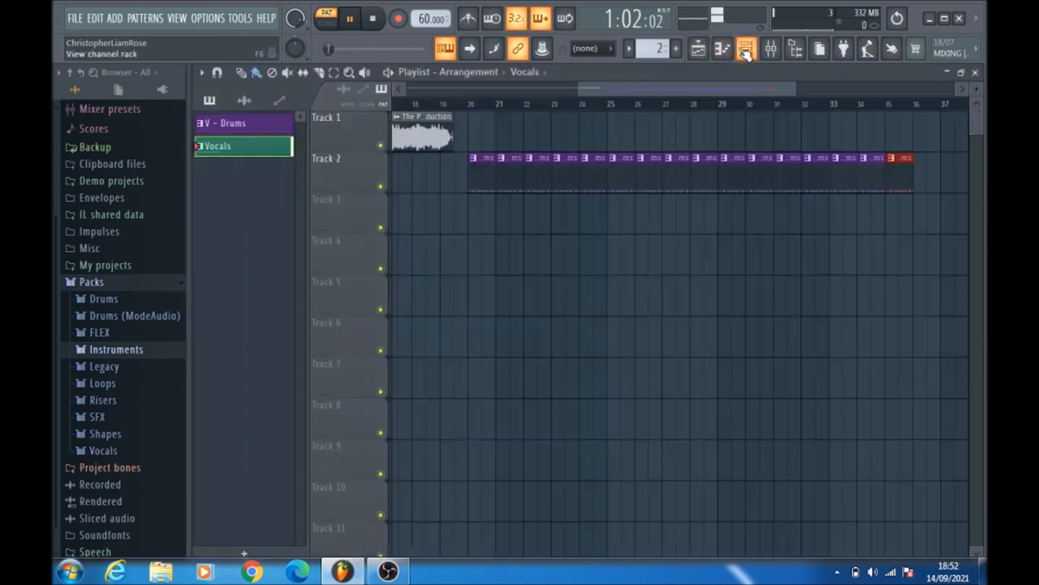
left_click(443, 214)
left_click_drag(452, 213, 451, 206)
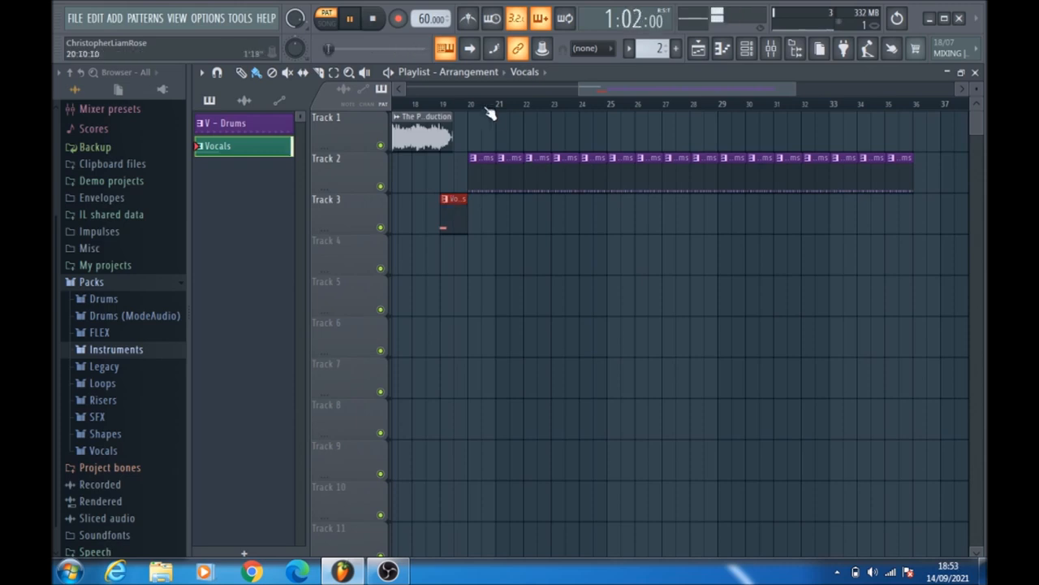
Play the arrangement in song mode from about bar 5 and check the system volume.
left_click_drag(646, 90, 456, 88)
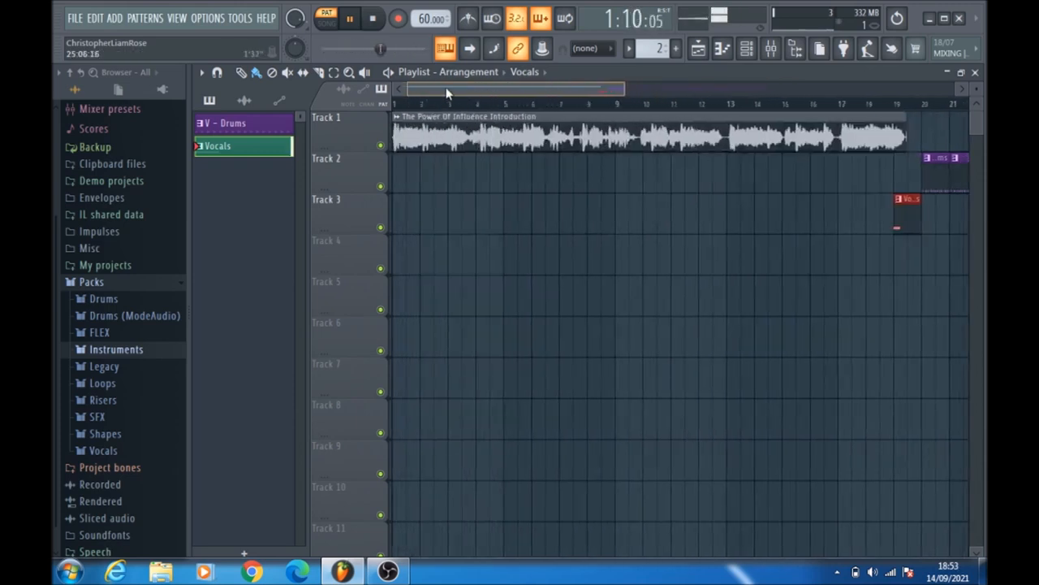
left_click(511, 103)
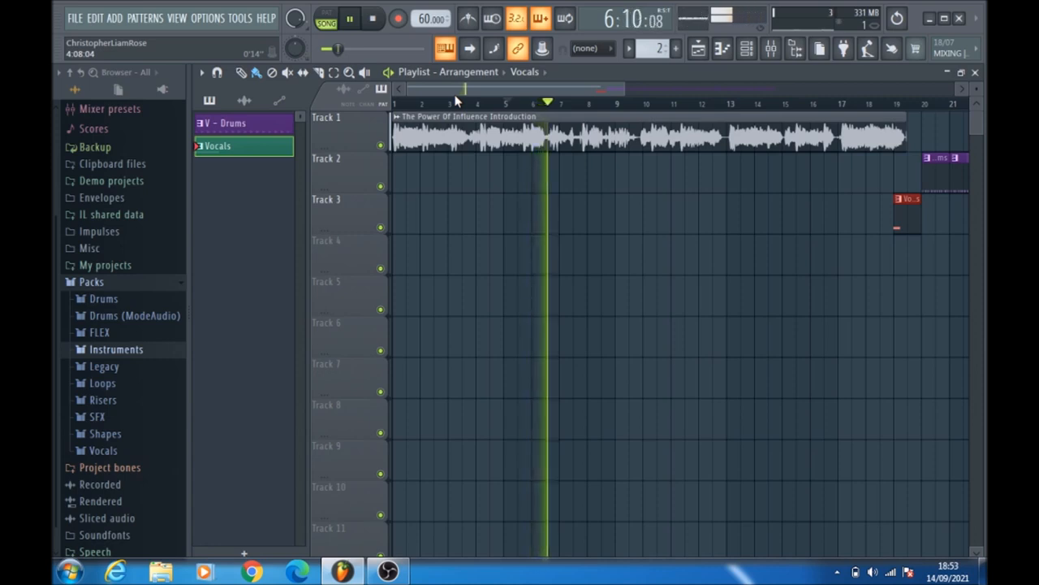
left_click(872, 572)
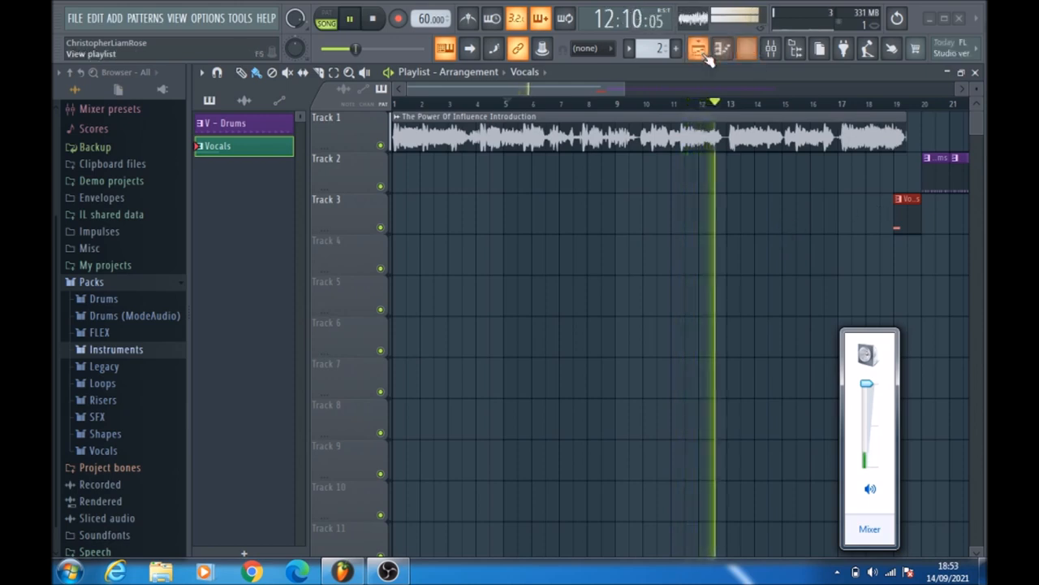
left_click_drag(623, 89, 725, 92)
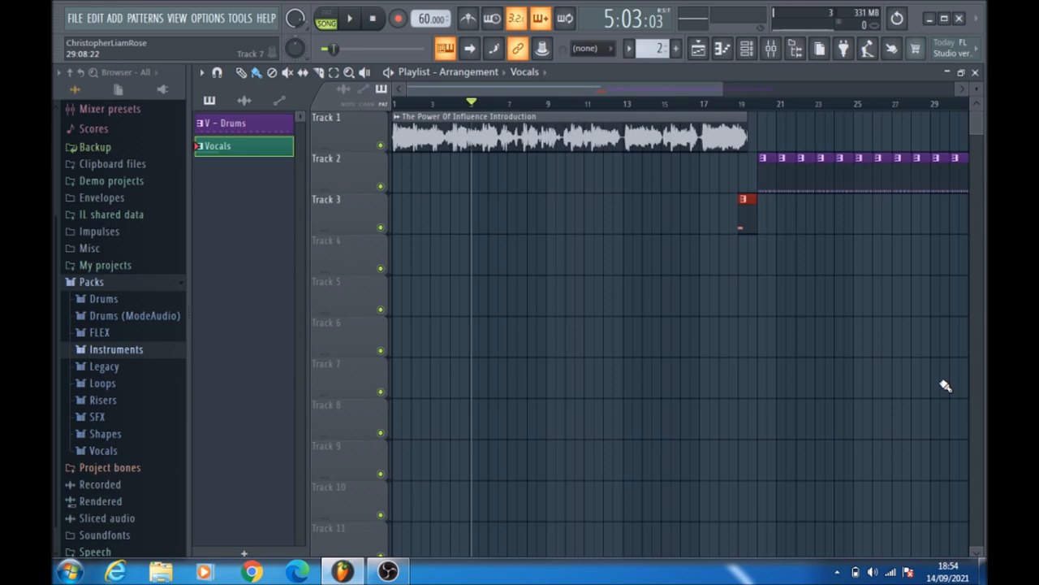
Create Pattern 3, name it "V - Melody" and give it the sea green color #28763D.
left_click(682, 51)
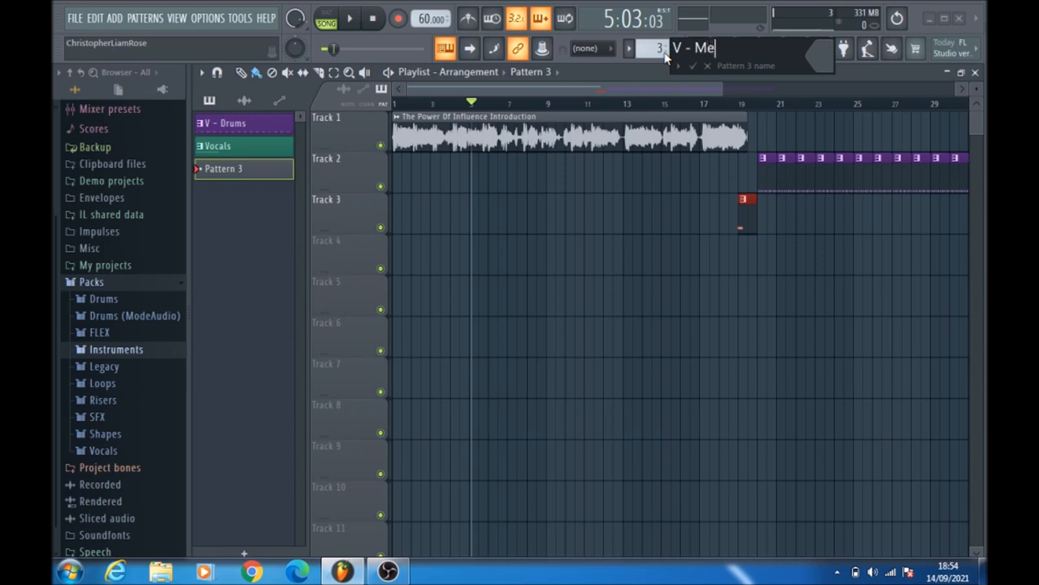
left_click(818, 63)
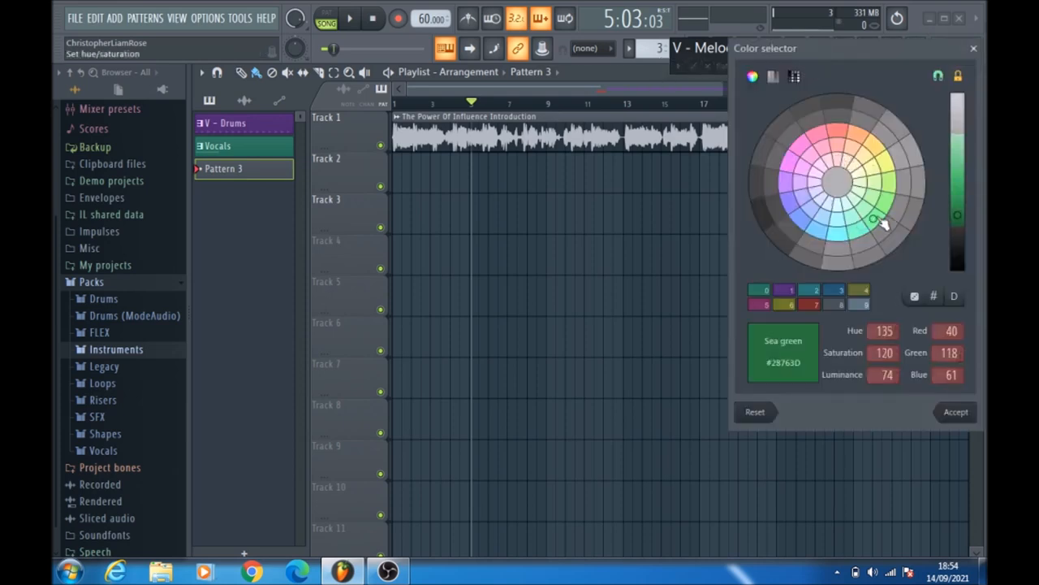
key("Return")
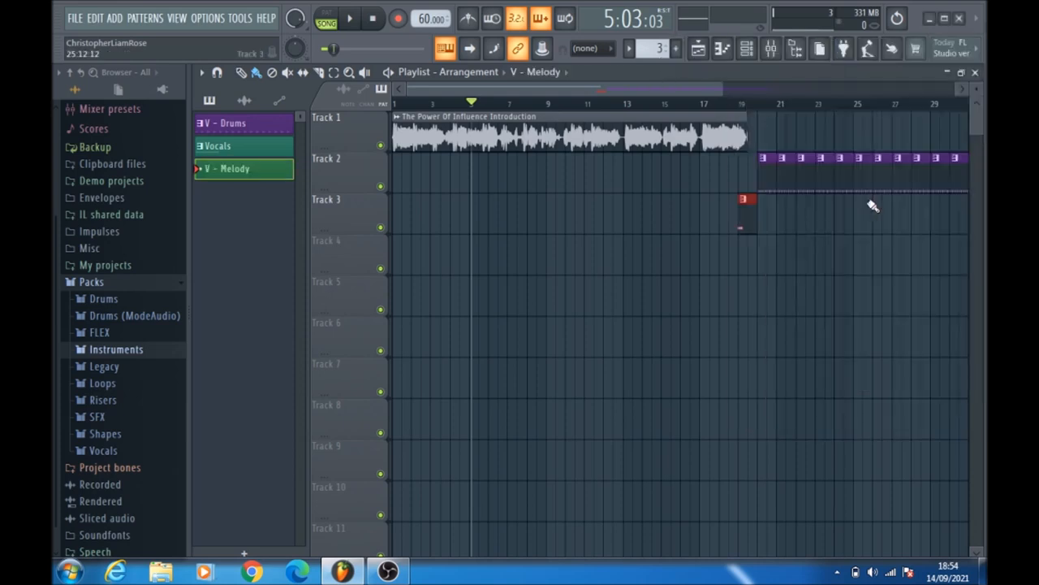
Open the reFX Nexus channel's piano roll for the V - Melody pattern and place a one-beat C#5 note at the start of bar 1.
left_click(707, 55)
left_click(746, 55)
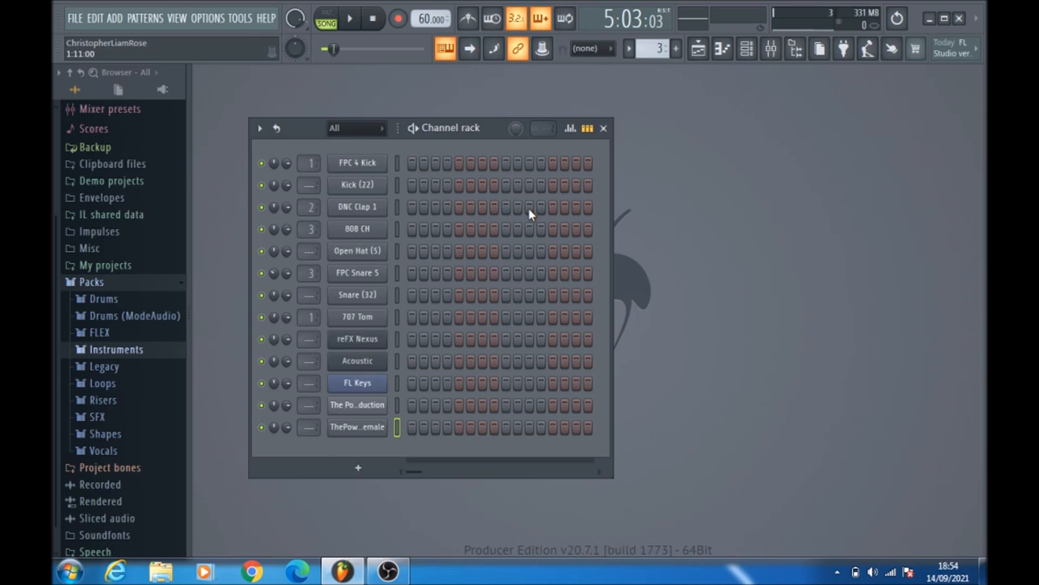
right_click(378, 342)
left_click(416, 340)
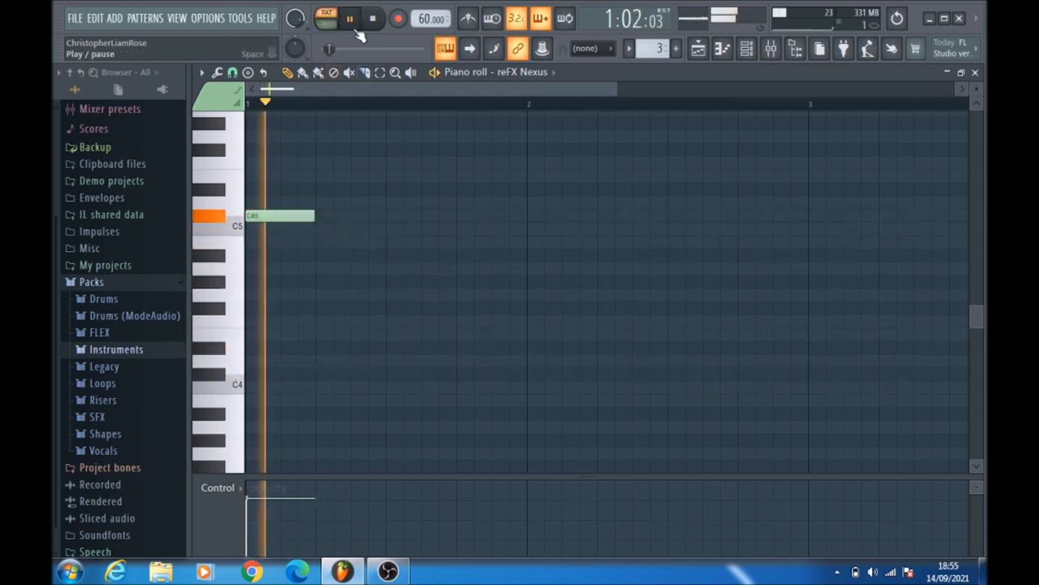
Try out E5, F#5 and D#5 notes alongside the C#5 note in bar 1, and delete them.
left_click_drag(316, 176, 212, 170)
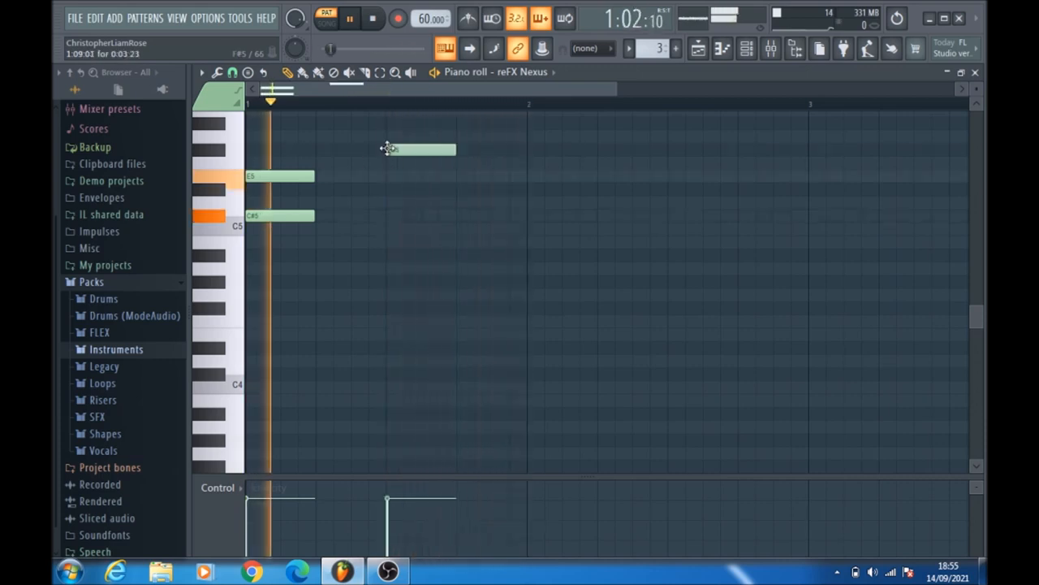
left_click_drag(445, 149, 358, 147)
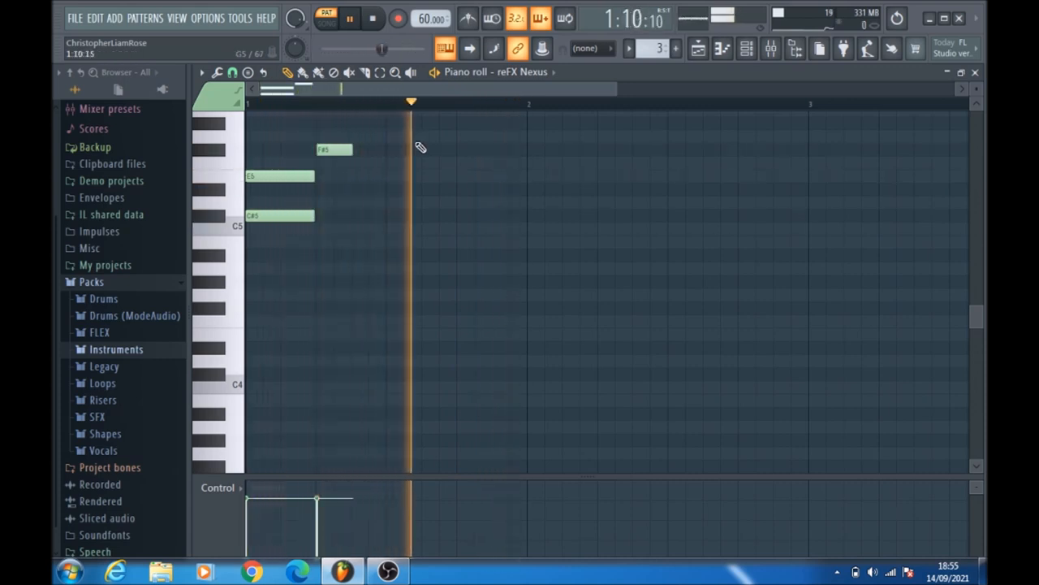
right_click(346, 150)
left_click(414, 191)
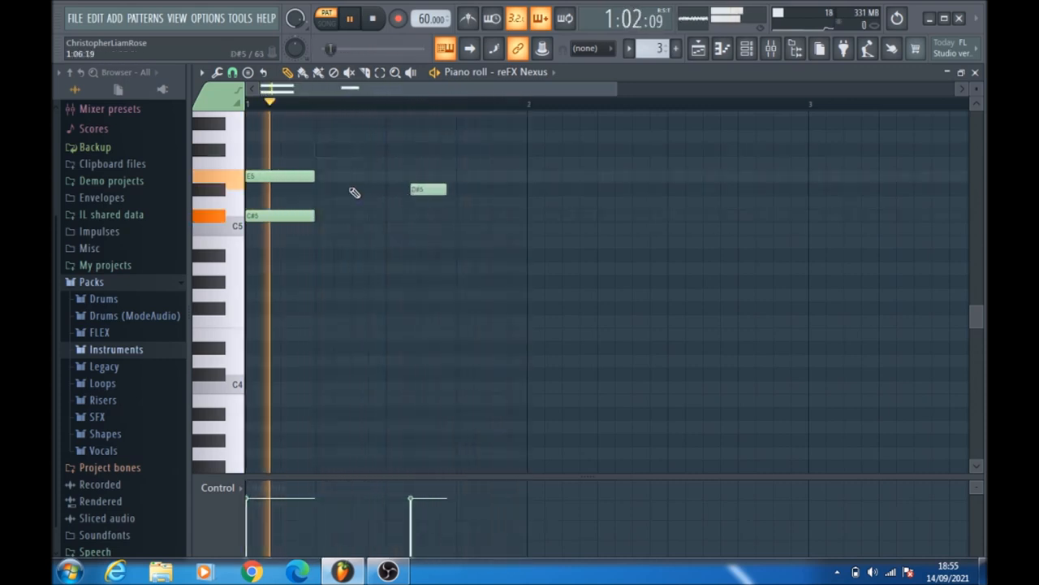
right_click(311, 174)
mouse_move(419, 187)
left_mouse_down()
mouse_move(339, 171)
mouse_move(405, 176)
left_mouse_up()
right_click(406, 176)
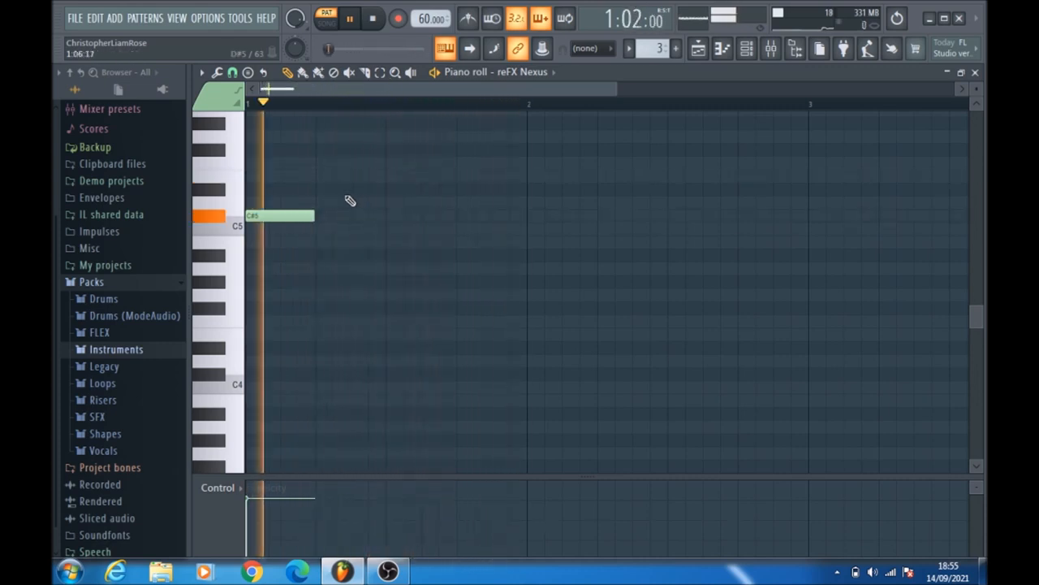
Move the first melody note up to G5 and add an A#5 note of about one and a half beats above it.
left_click_drag(288, 215, 283, 255)
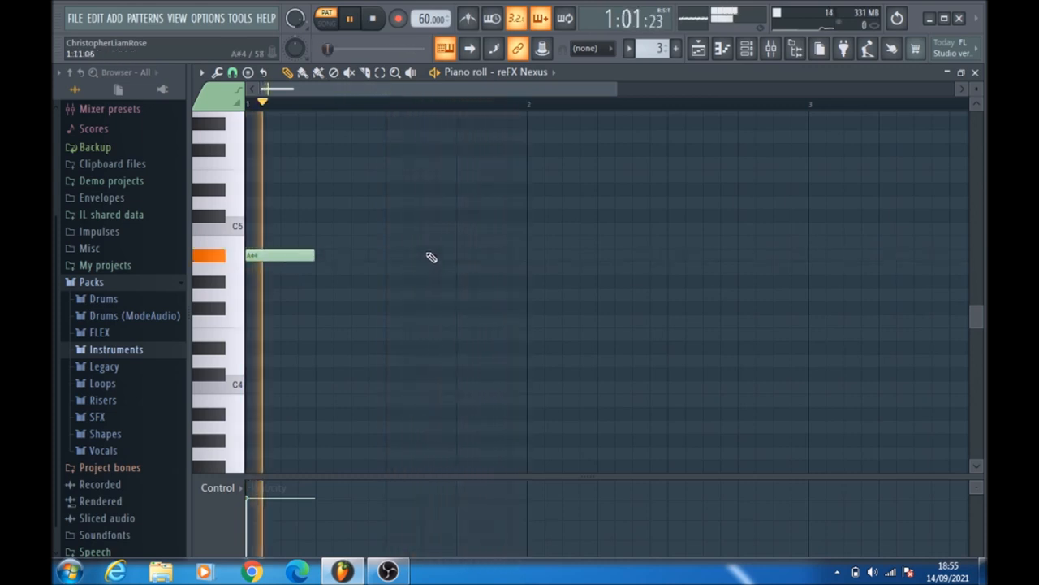
left_click_drag(297, 254, 283, 136)
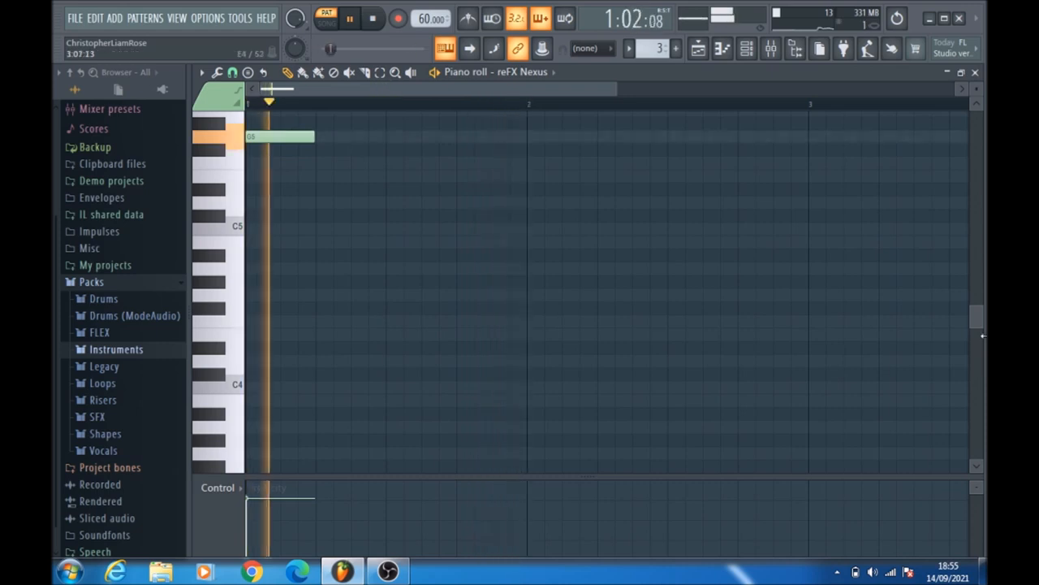
left_click_drag(973, 315, 975, 250)
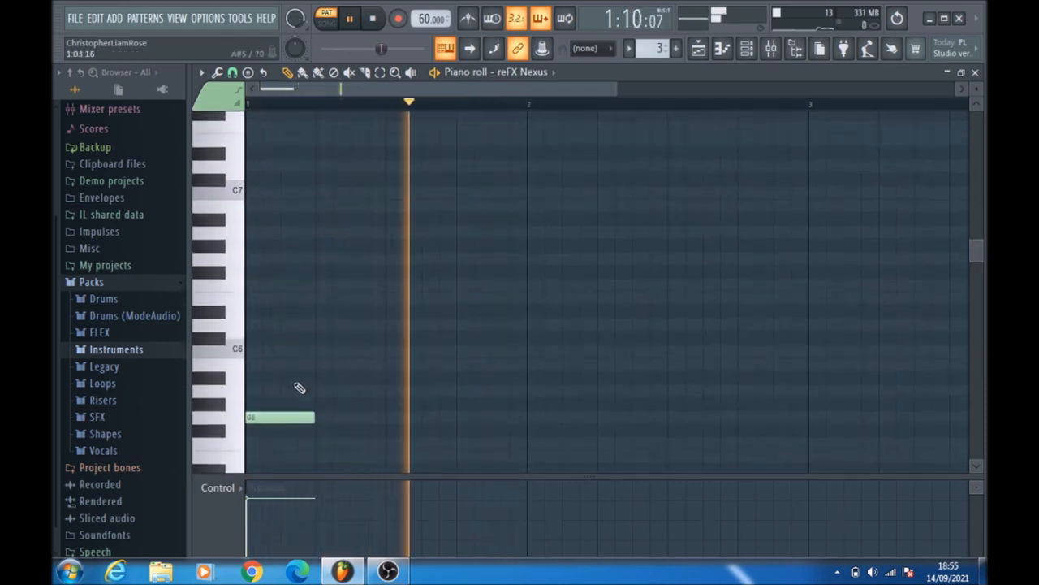
left_click(250, 376)
left_click_drag(313, 376, 352, 374)
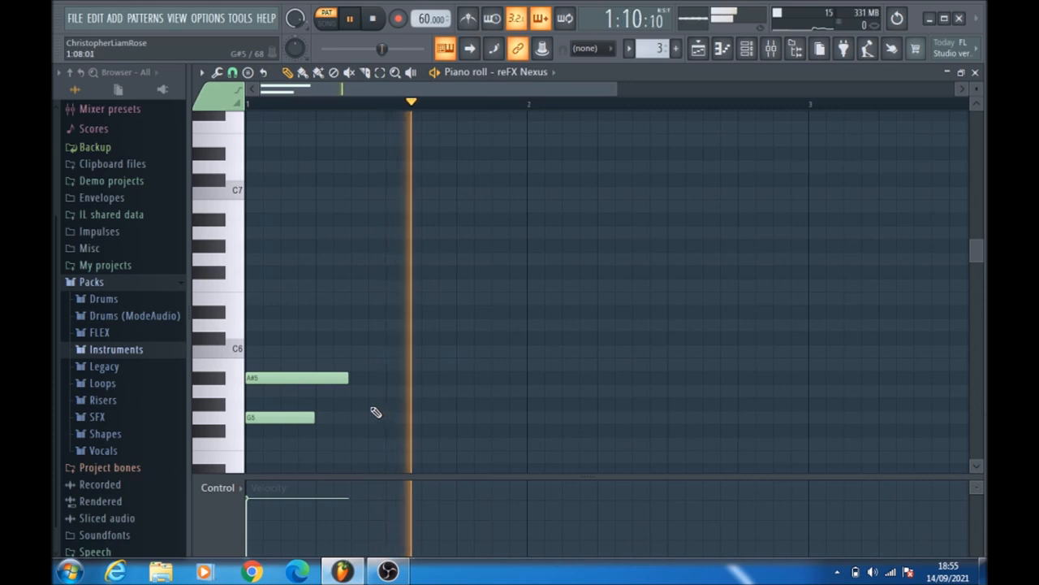
Continue the melody with a G#5 note of about 1.5 beats and half-beat notes B5 and C#6 in bar 1, F6 and D#6 in bar 2.
left_click(355, 403)
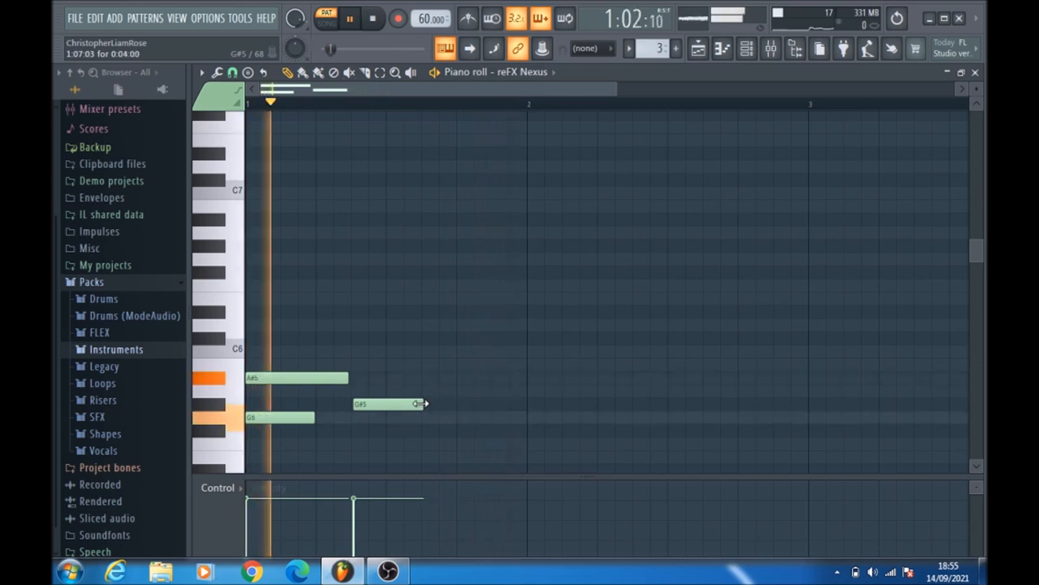
left_click_drag(422, 404, 451, 406)
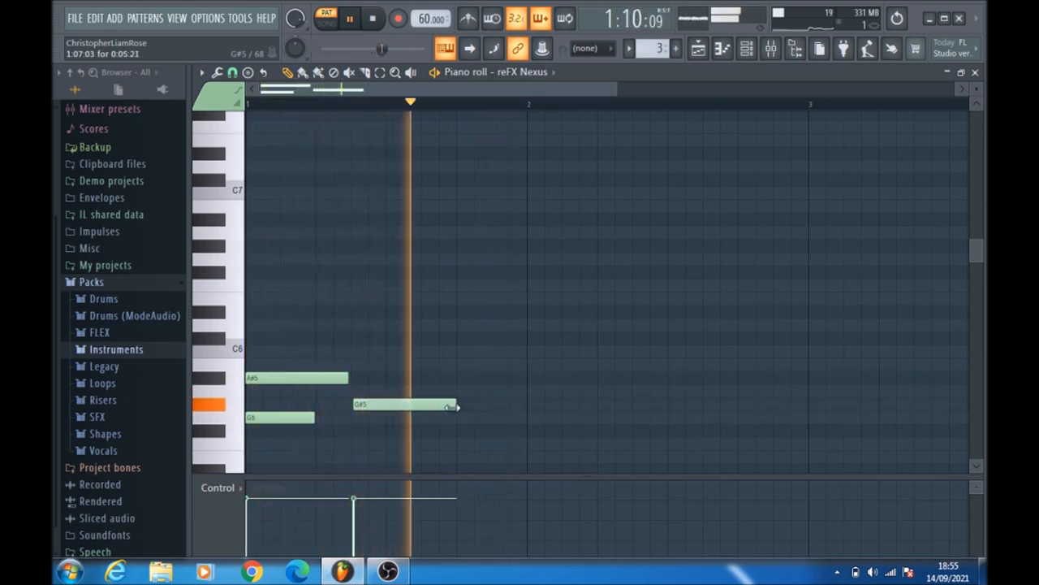
left_click(459, 365)
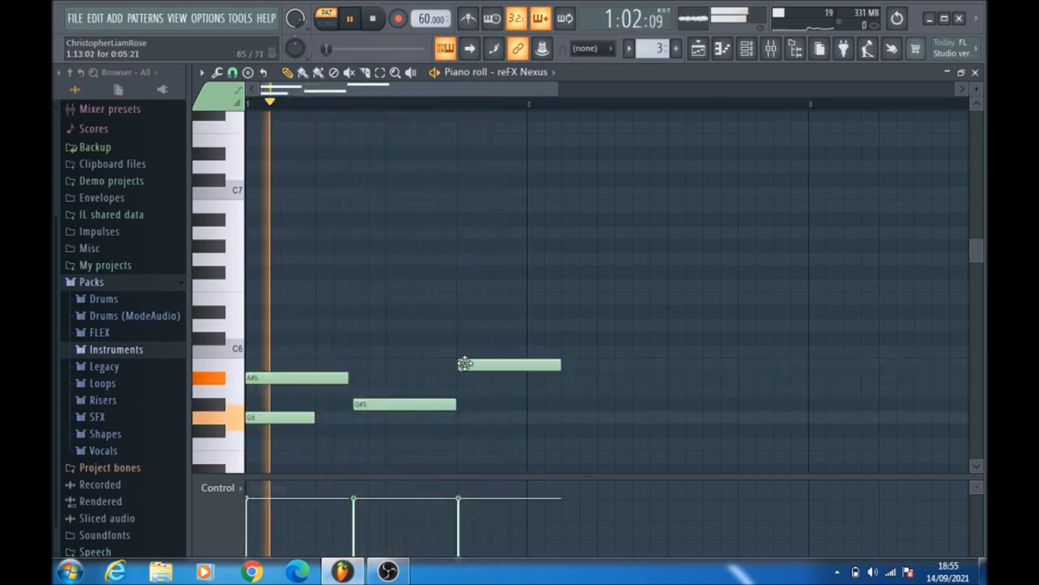
left_click_drag(554, 366, 485, 370)
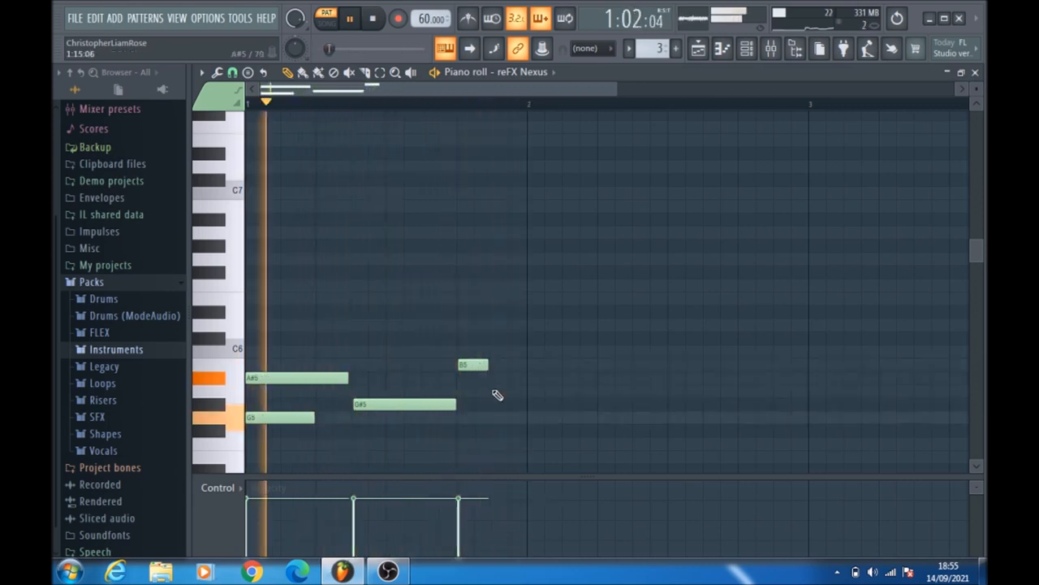
left_click(495, 339)
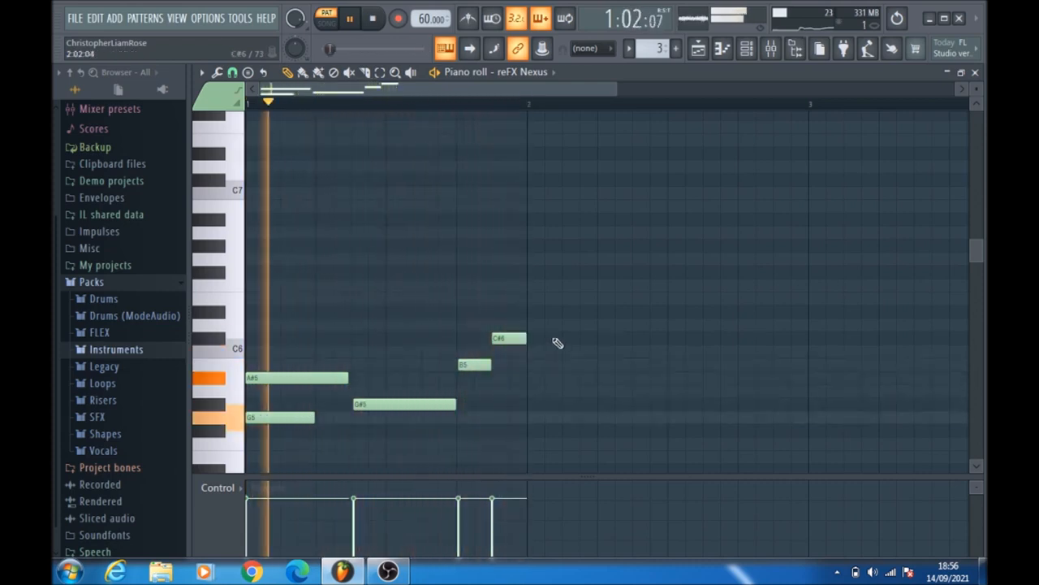
left_click(597, 284)
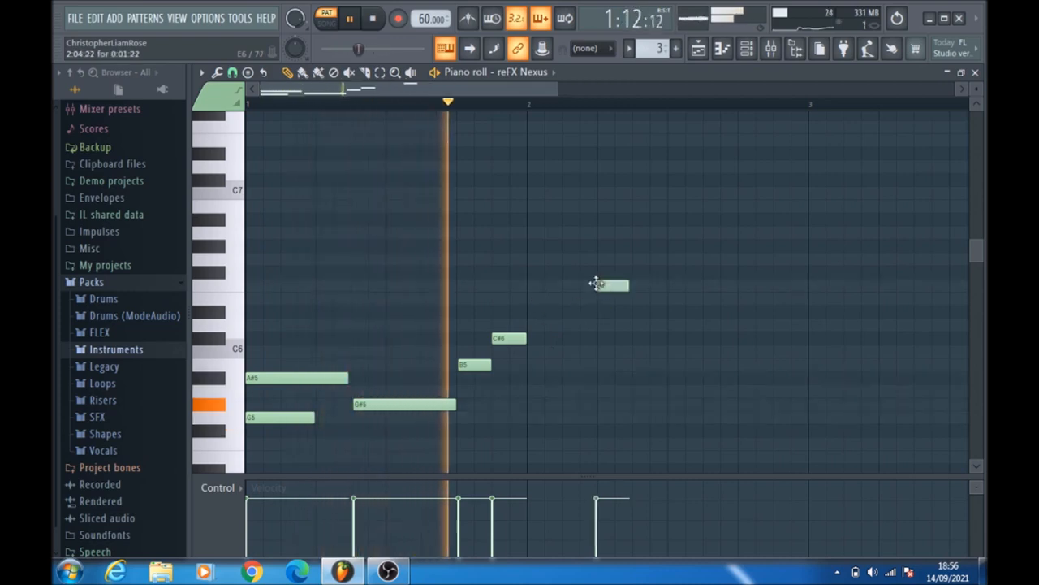
left_click(637, 312)
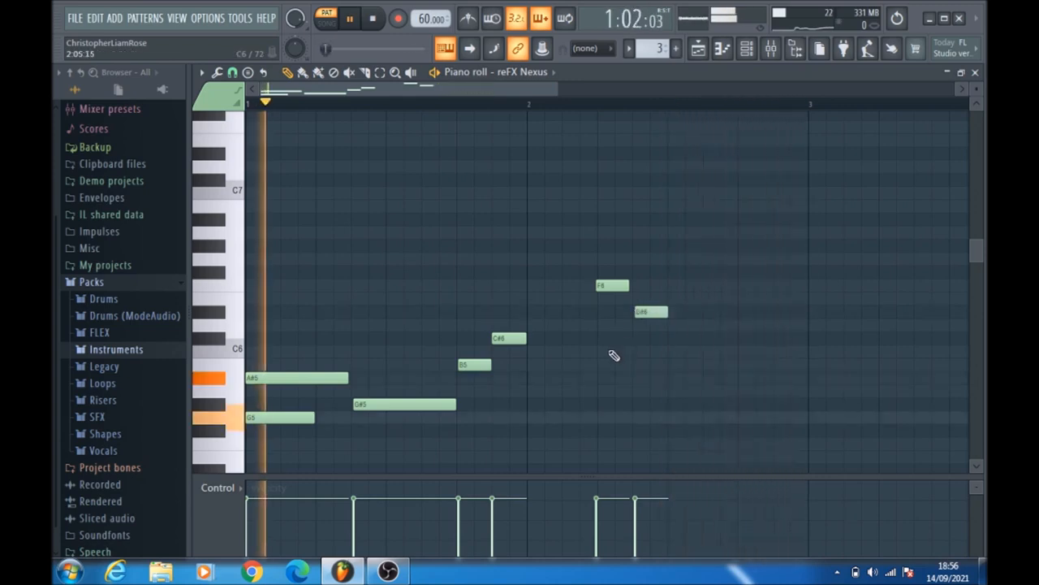
Try out a lengthened C6 note and an A6 note lowered to G6 in bar 2, and delete both.
left_click(605, 353)
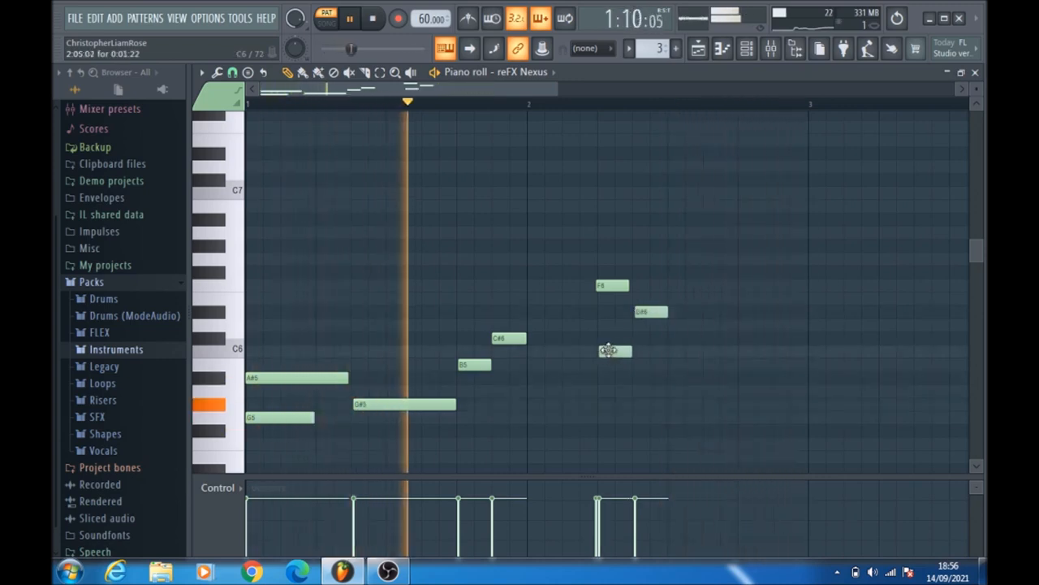
left_click_drag(631, 353, 737, 360)
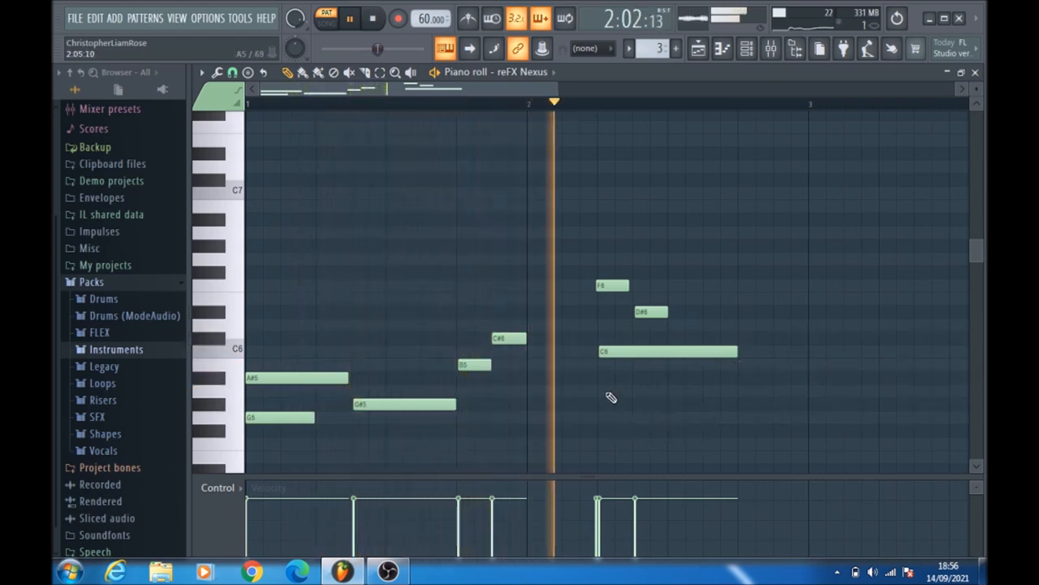
left_click(673, 232)
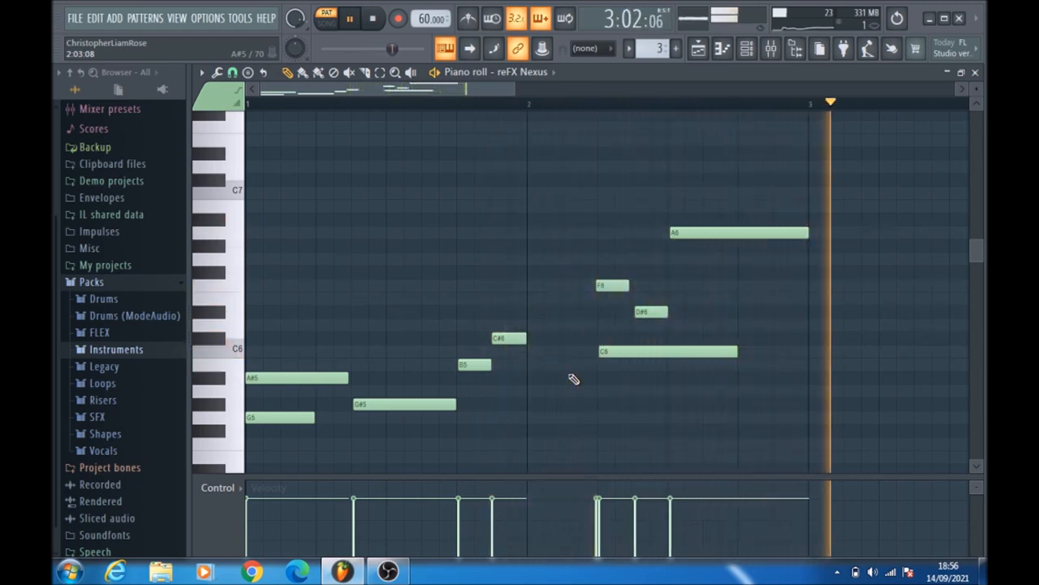
left_click_drag(710, 235, 715, 265)
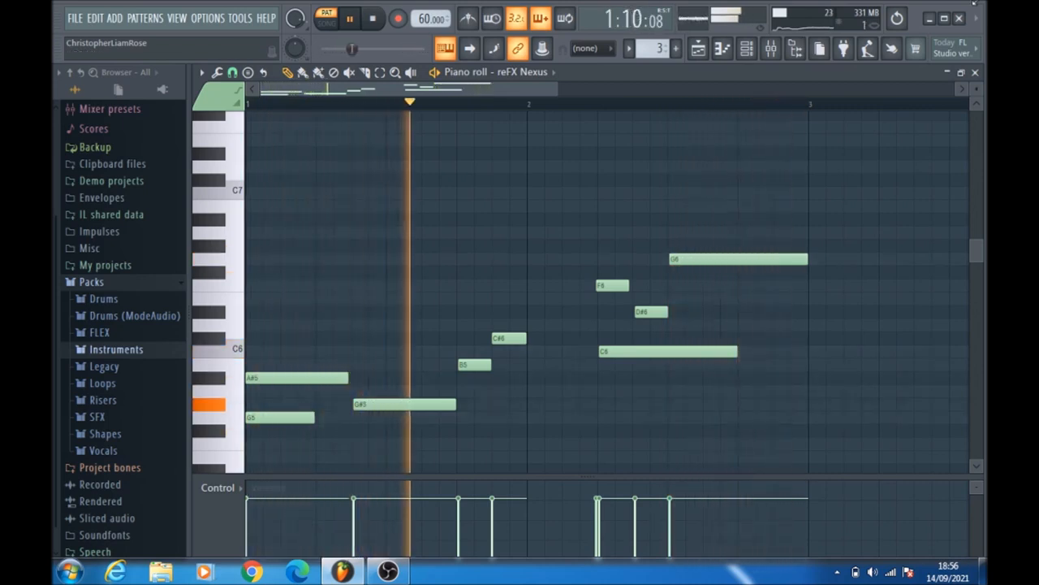
right_click(771, 260)
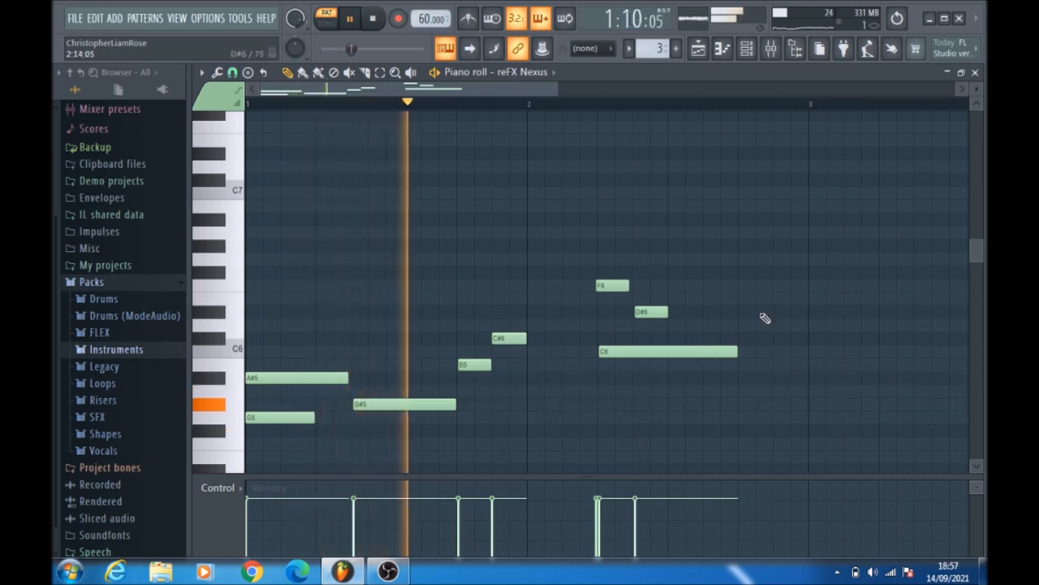
right_click(685, 352)
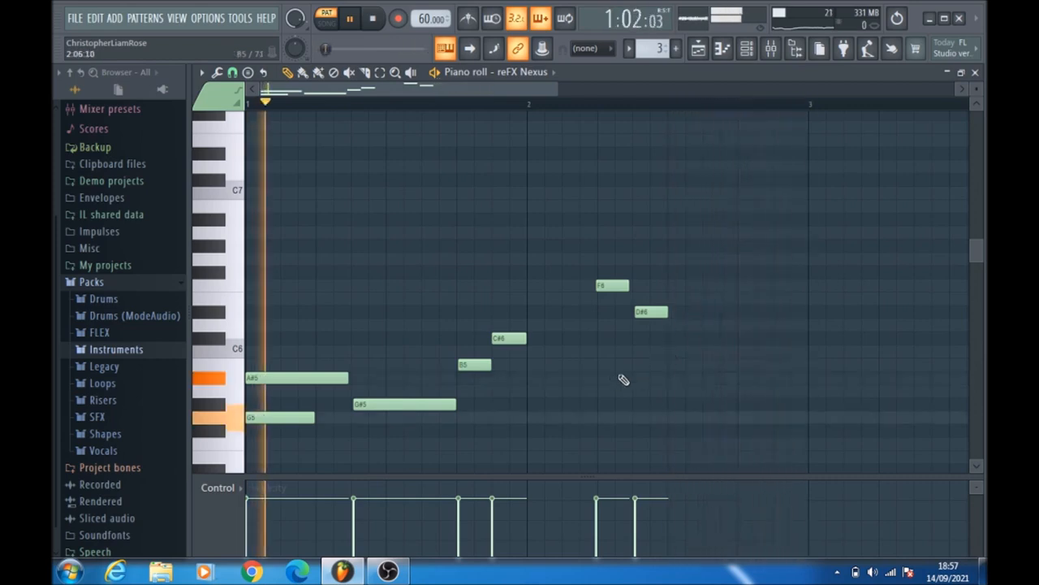
Stack one-beat C#6, A#5 and G5 notes as a chord at beat 3 of bar 2.
left_click(675, 340)
left_click_drag(702, 338, 740, 343)
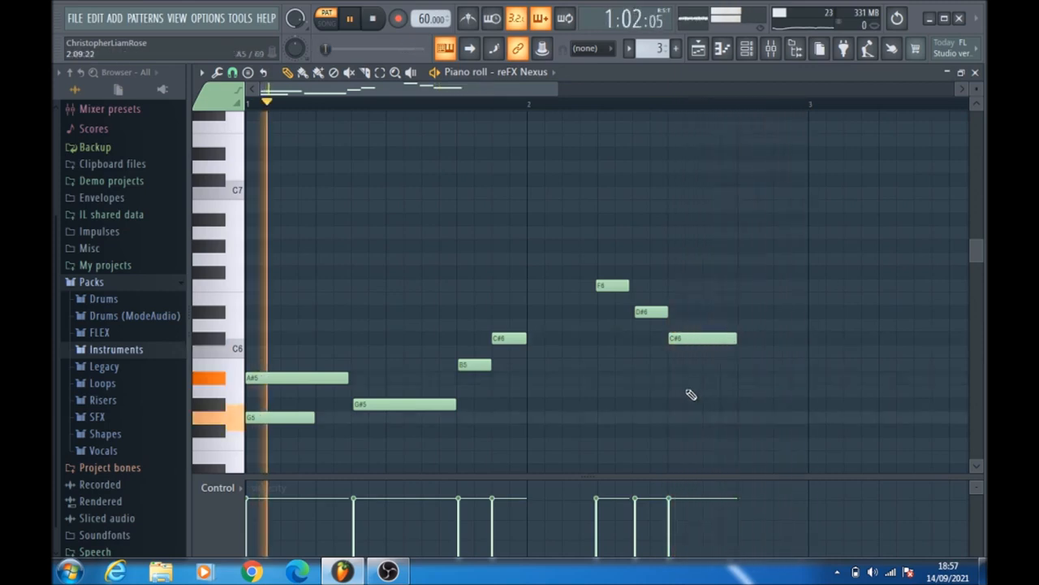
left_click(673, 377)
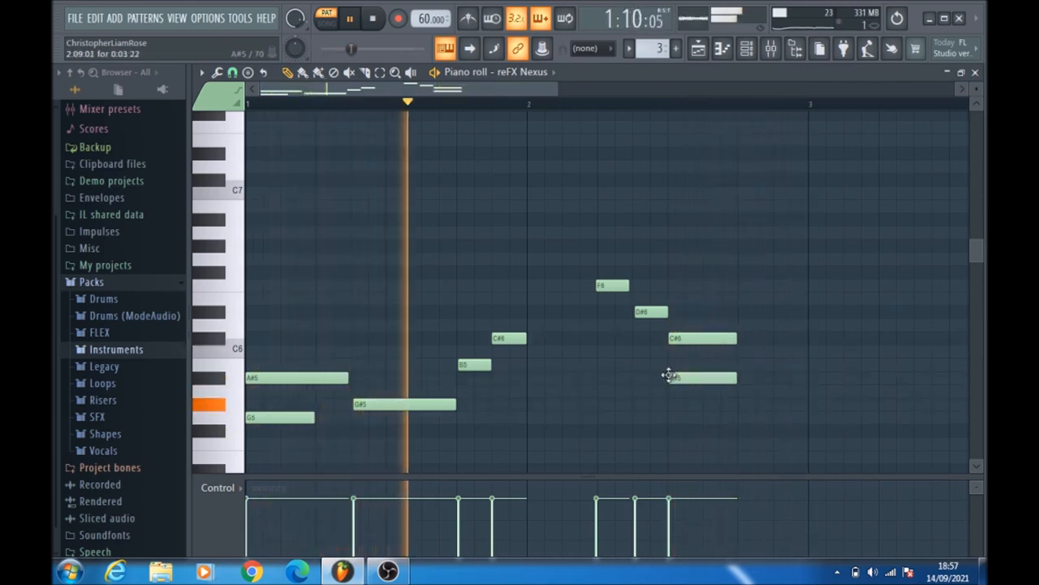
left_click(674, 417)
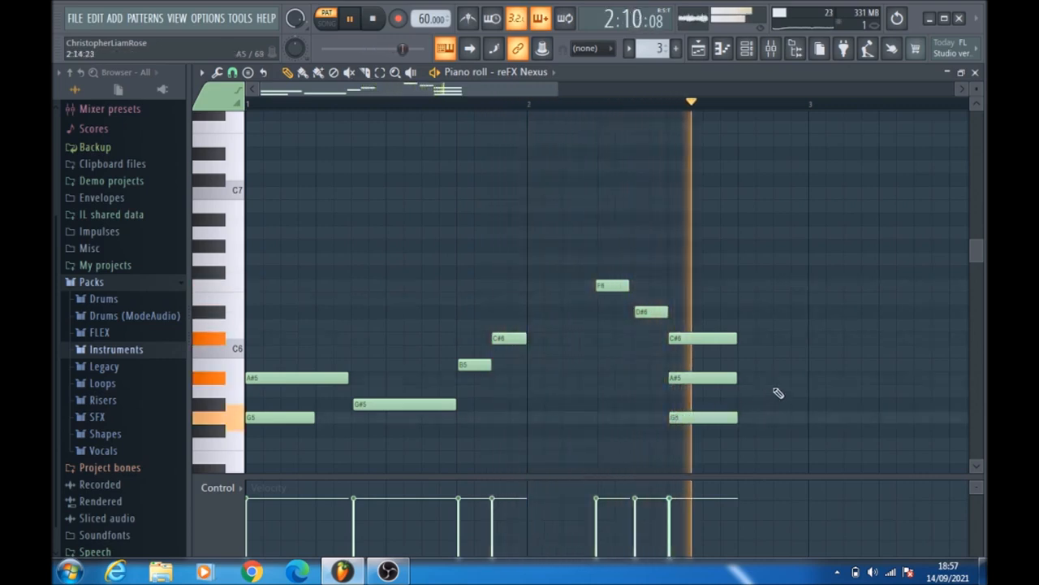
Replace the three-note chord in bar 2 with one-beat G6 and F6 notes on beats 3 and 4, and stop playback.
right_click(724, 337)
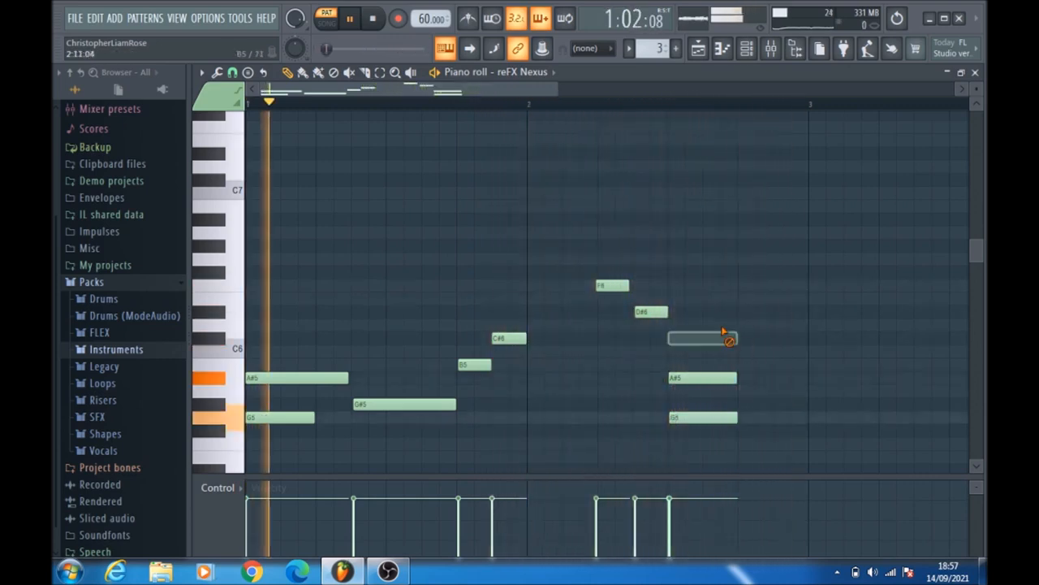
right_click(723, 379)
right_click(722, 416)
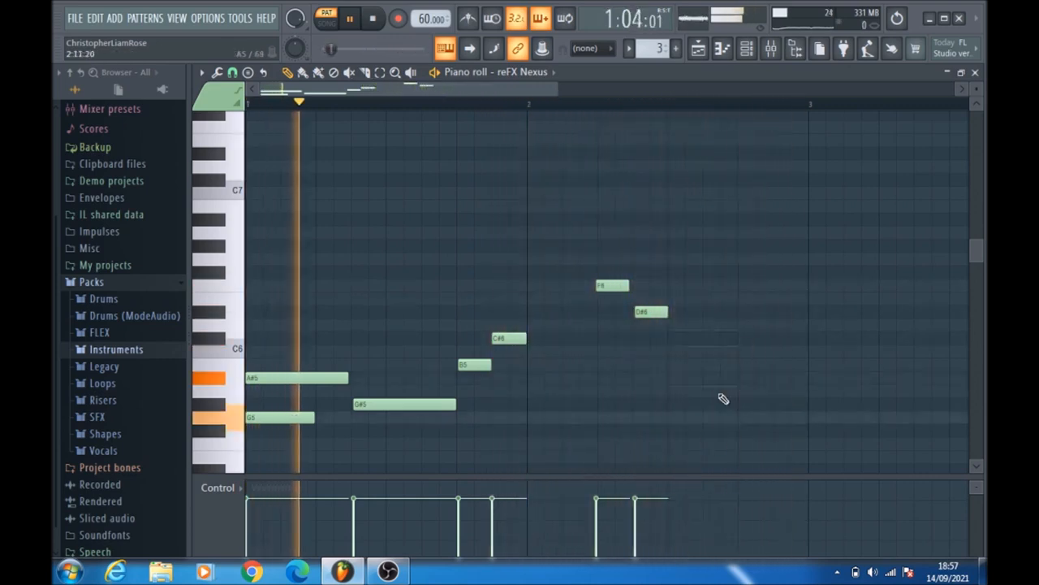
left_click(681, 258)
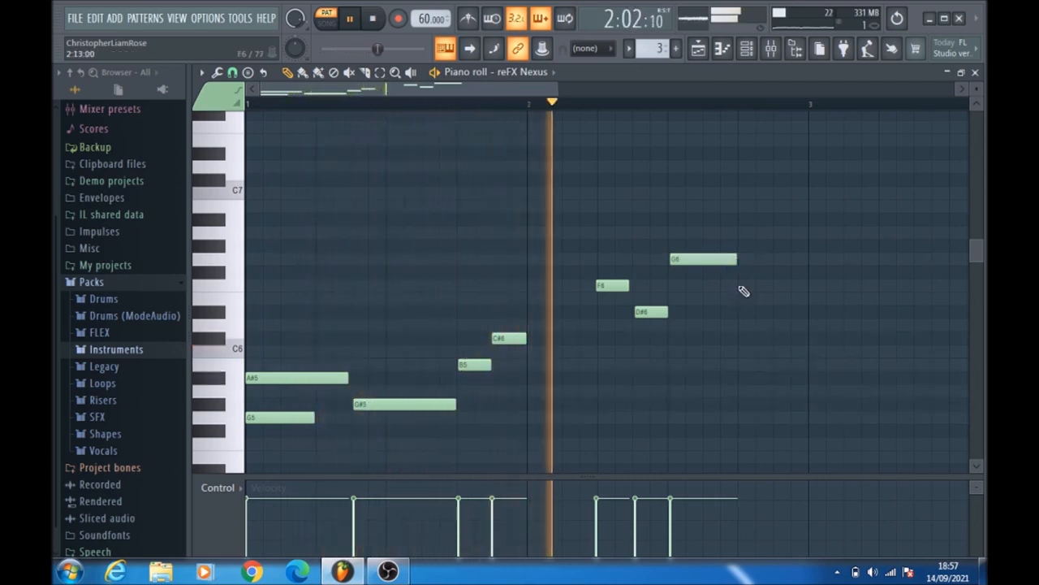
left_click(741, 286)
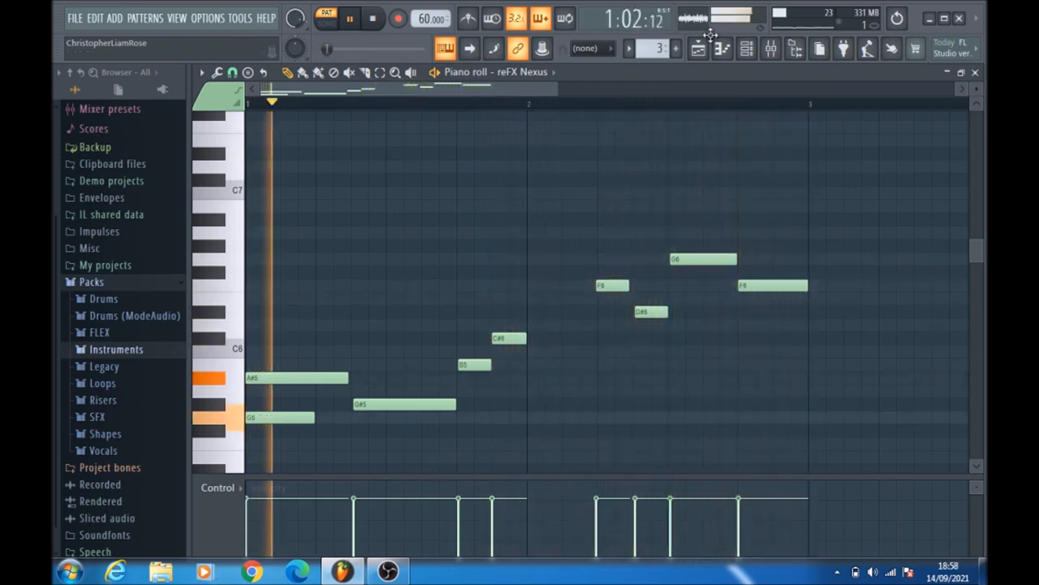
left_click(345, 16)
Place the V - Melody pattern on Track 4 at bar 20 and duplicate it up to the end of the drum clips.
left_click(977, 72)
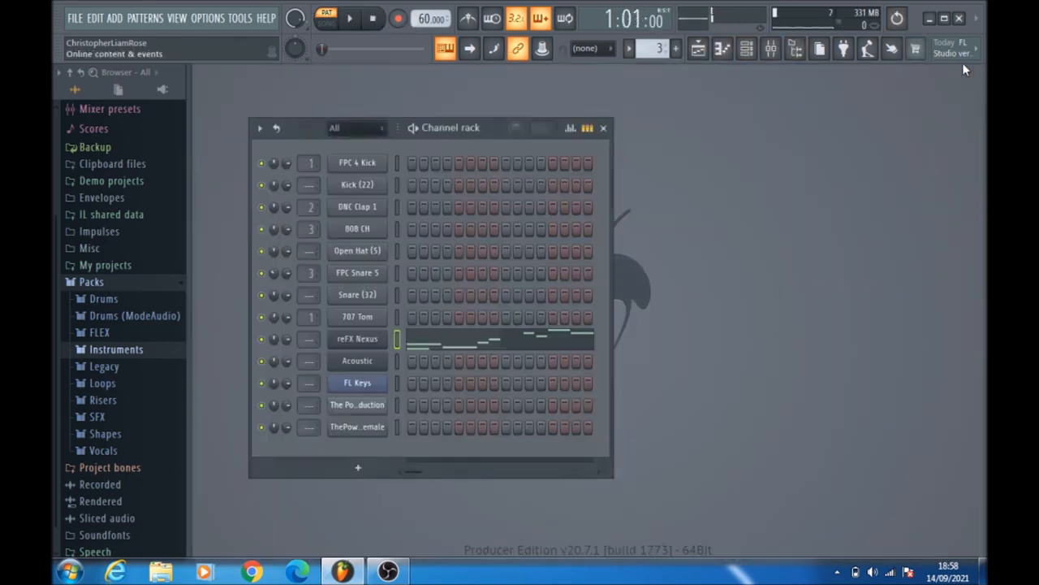
left_click(703, 47)
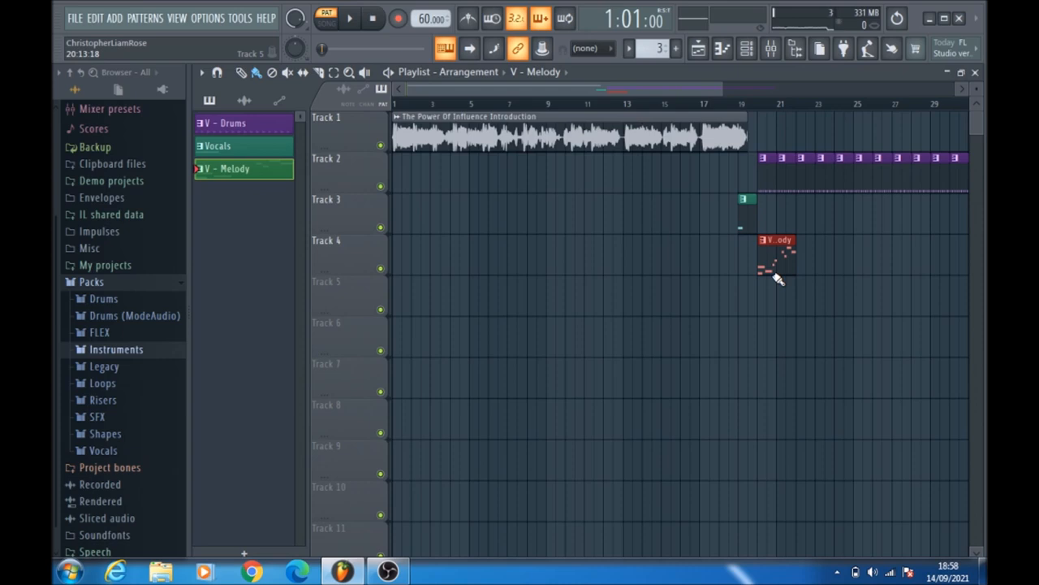
key("ctrl+b")
key("ctrl+b")
key("ctrl+b")
key("ctrl+b")
key("ctrl+b")
key("ctrl+b")
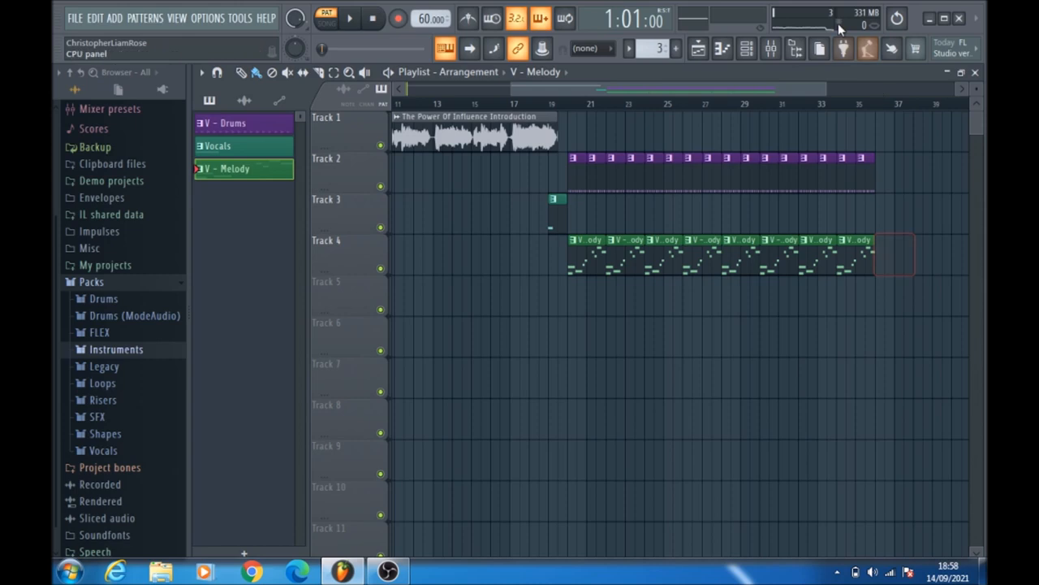
Play the song from bar 18 to hear the vocal, drums and melody together.
left_click_drag(827, 90, 734, 95)
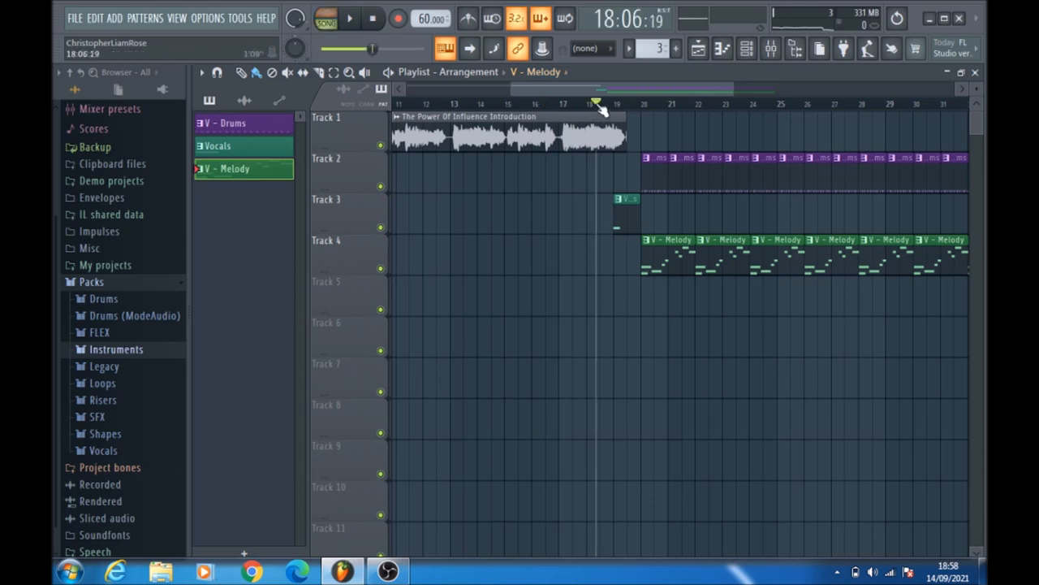
key("space")
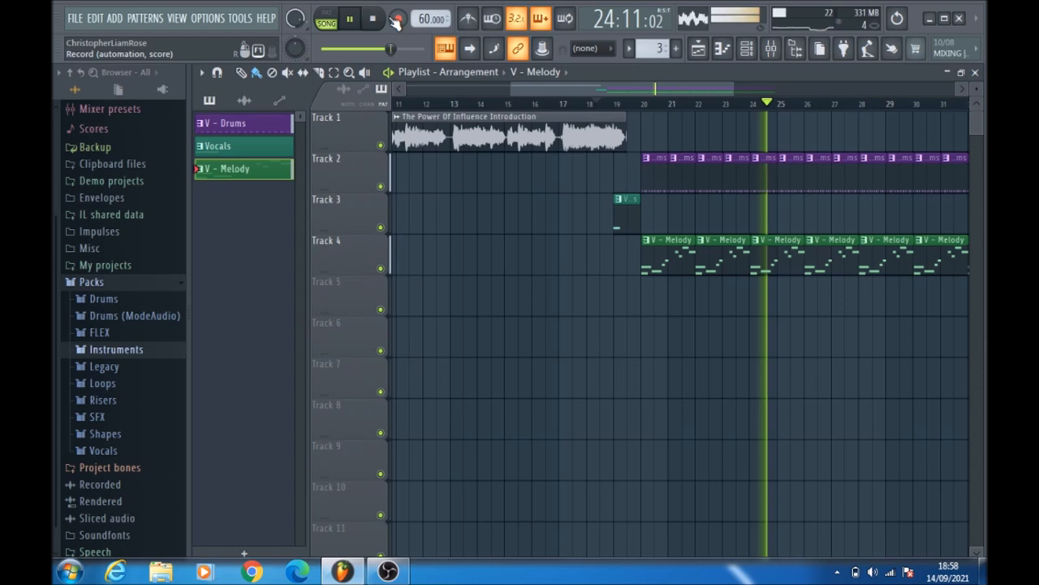
left_click(386, 22)
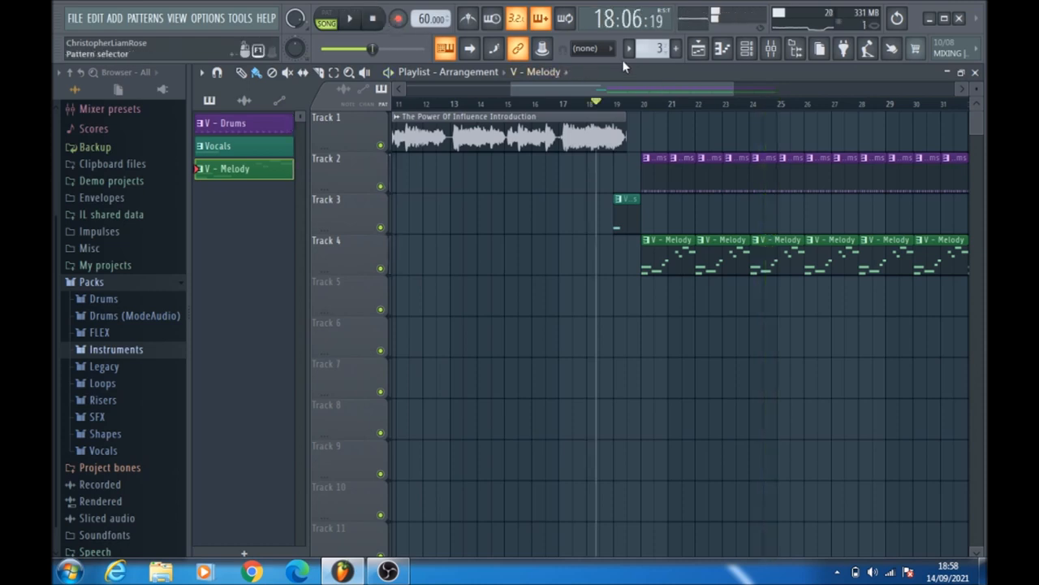
Create pattern 4, name it "V - Bass" and give it a magenta colour.
left_click(679, 51)
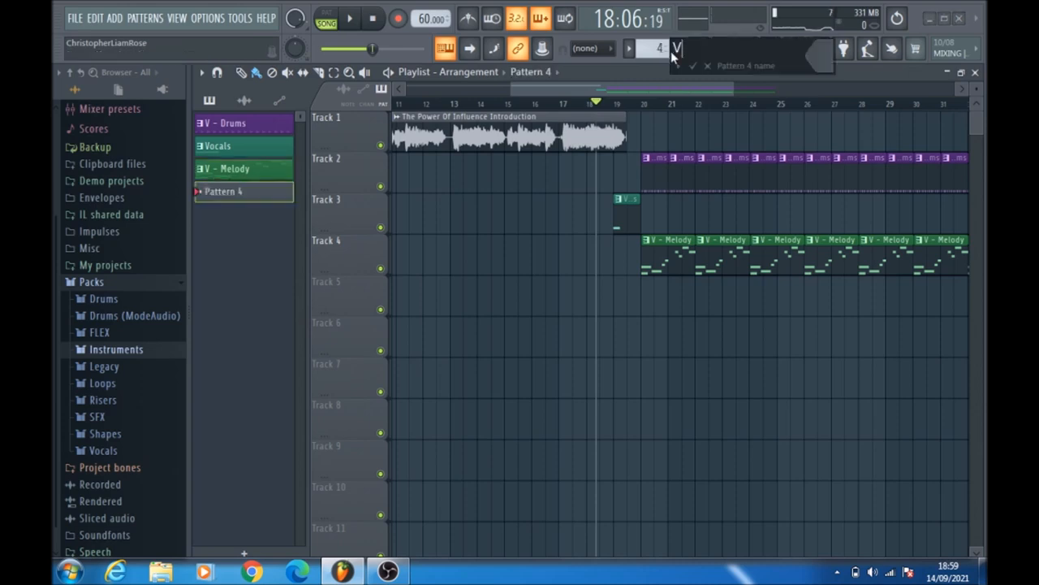
type("V - Bass")
left_click(824, 57)
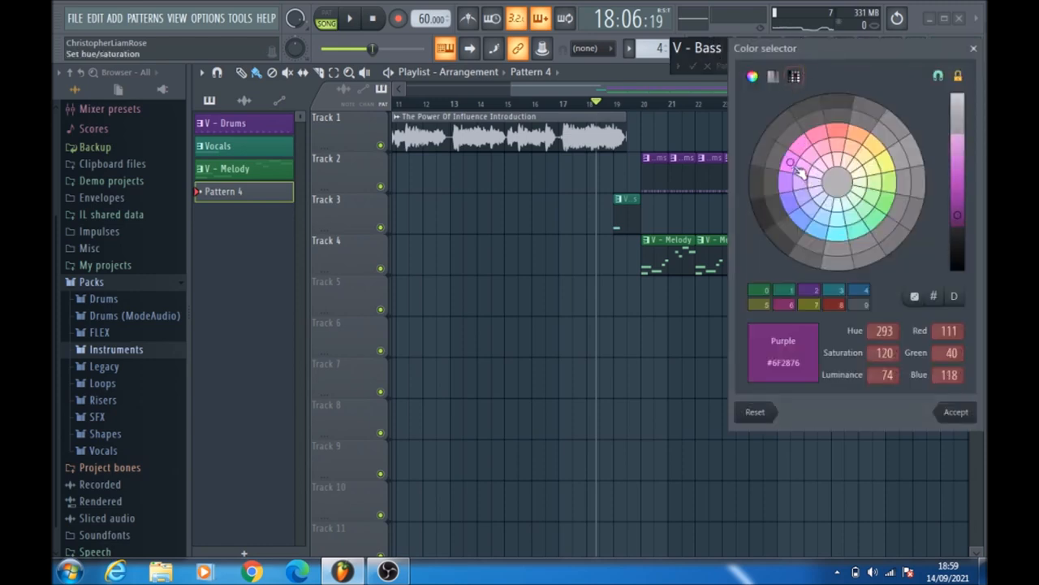
double_click(822, 133)
key("Return")
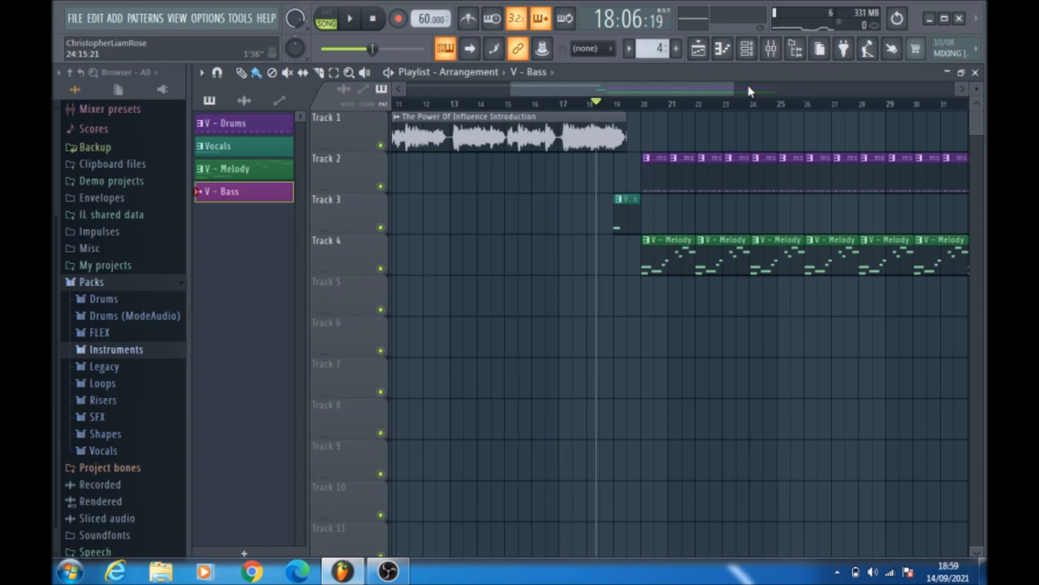
Open the Acoustic channel's piano roll and place a one-beat C5 note at the start of bar 1.
left_click(707, 57)
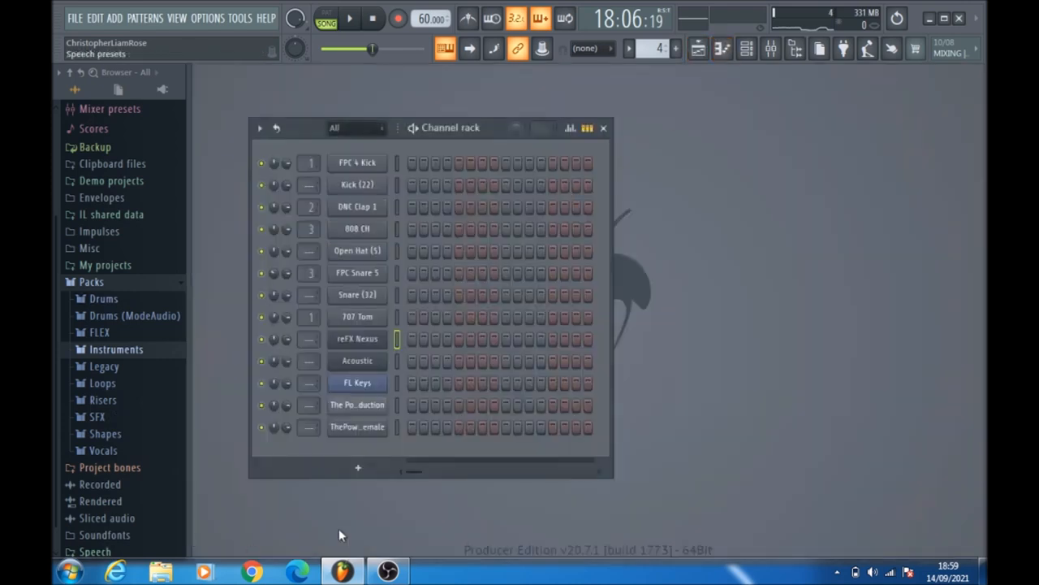
right_click(379, 360)
left_click(445, 344)
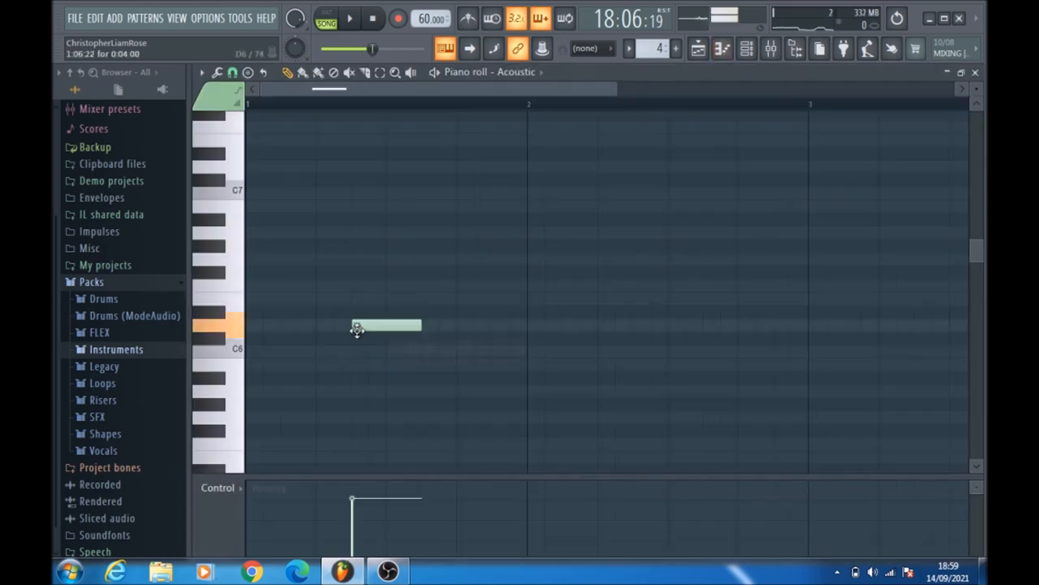
mouse_move(245, 193)
left_mouse_down()
mouse_move(271, 313)
mouse_move(242, 292)
mouse_move(236, 193)
left_mouse_up()
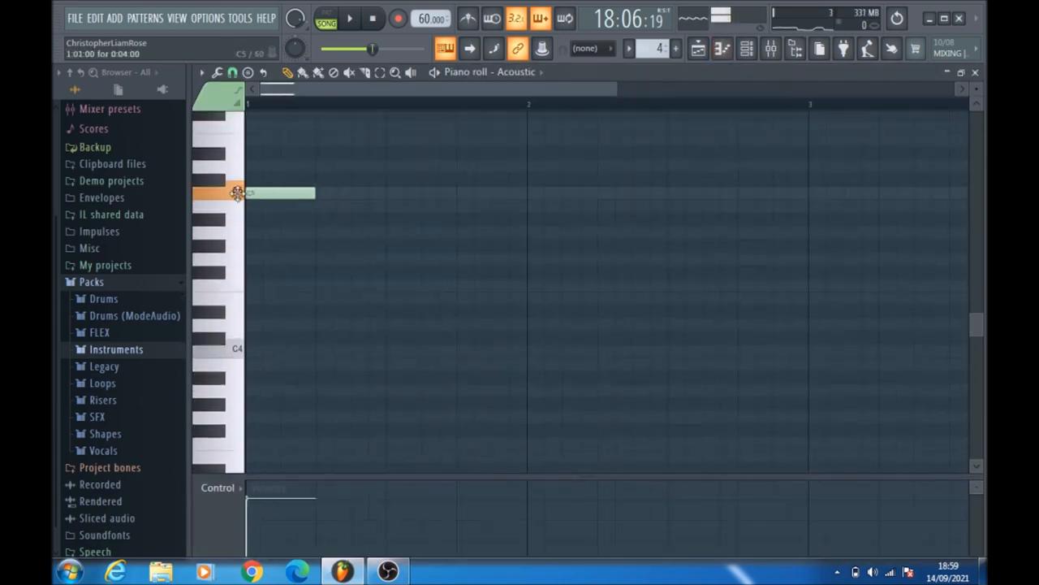
Try out one-beat D5, F5 and F#5 notes in the second half of bar 1 during pattern playback, and delete all three.
left_click(348, 19)
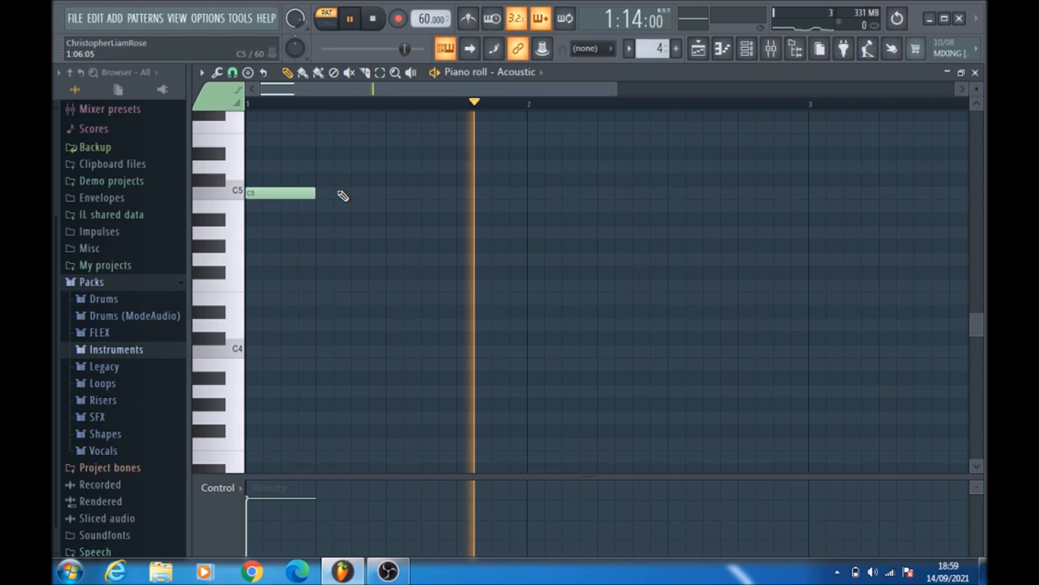
left_click(386, 166)
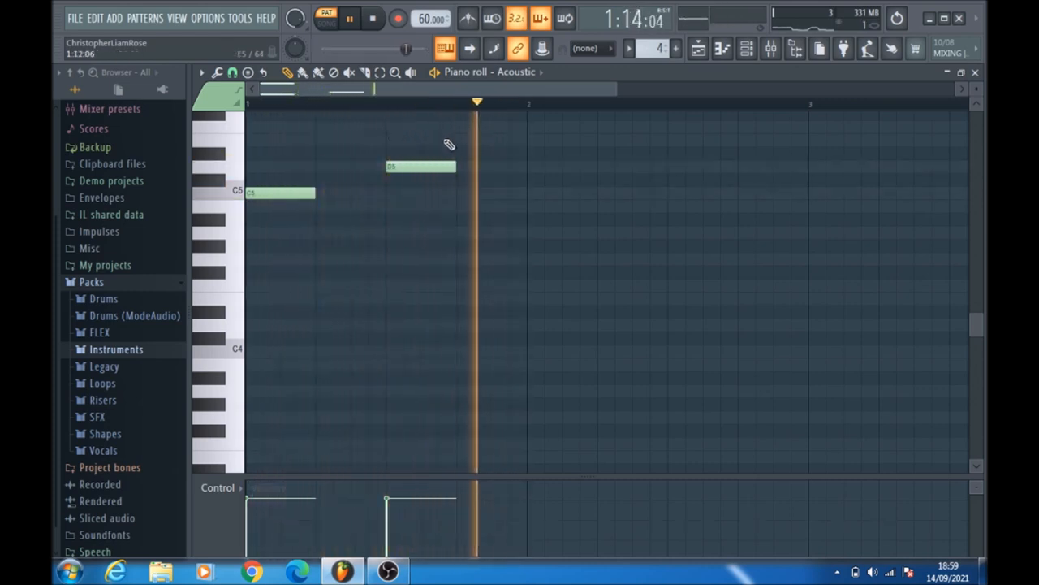
left_click(391, 128)
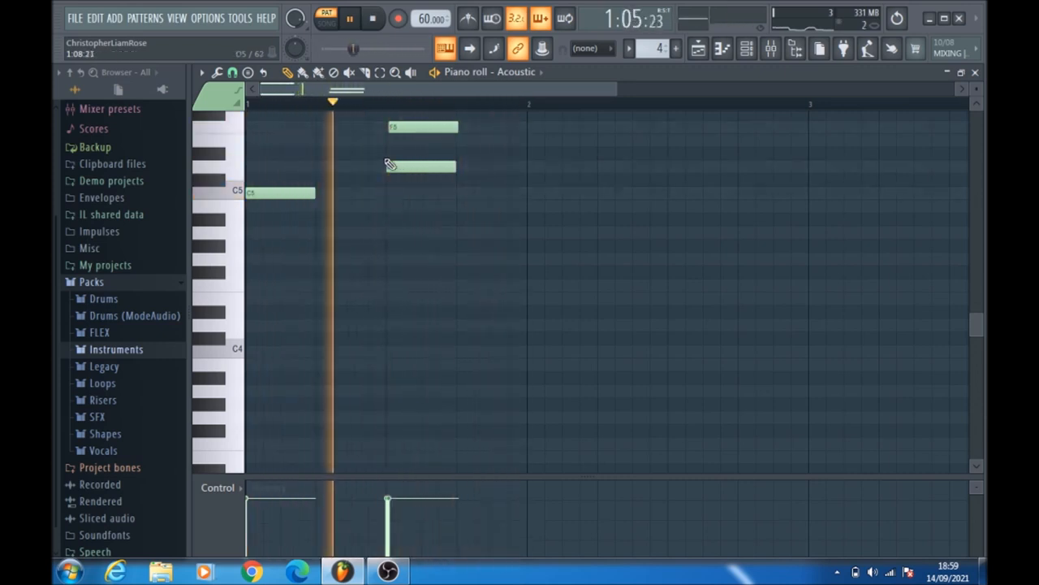
left_click(419, 118)
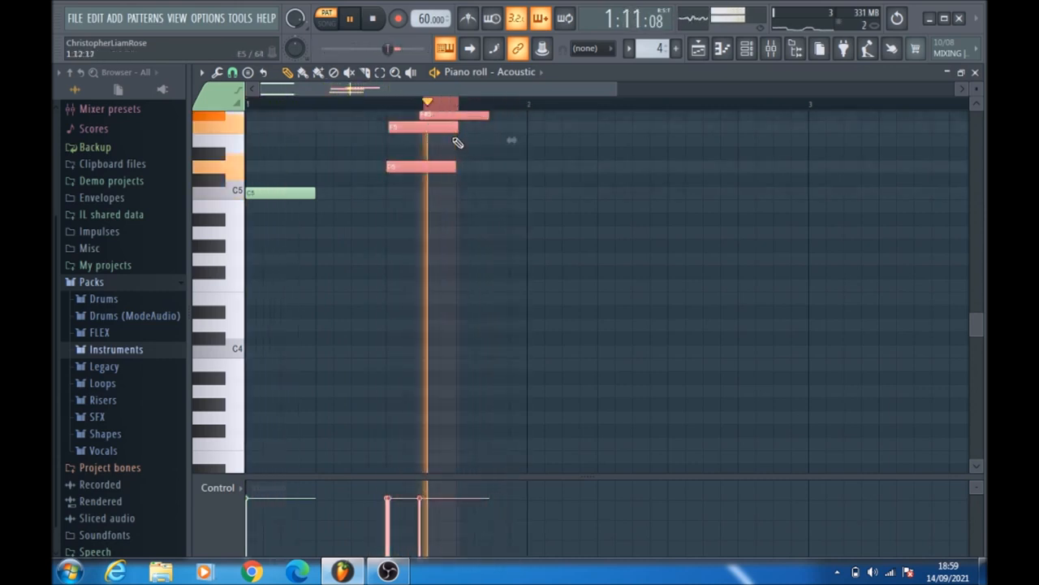
left_click_drag(449, 96, 640, 109)
left_click(485, 186, "ctrl")
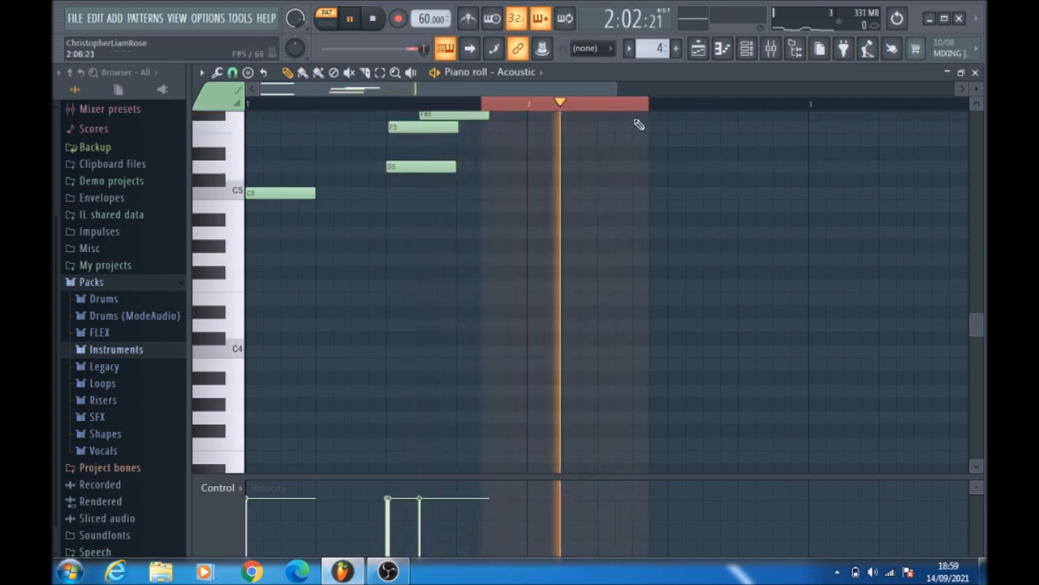
left_click_drag(481, 104, 414, 112)
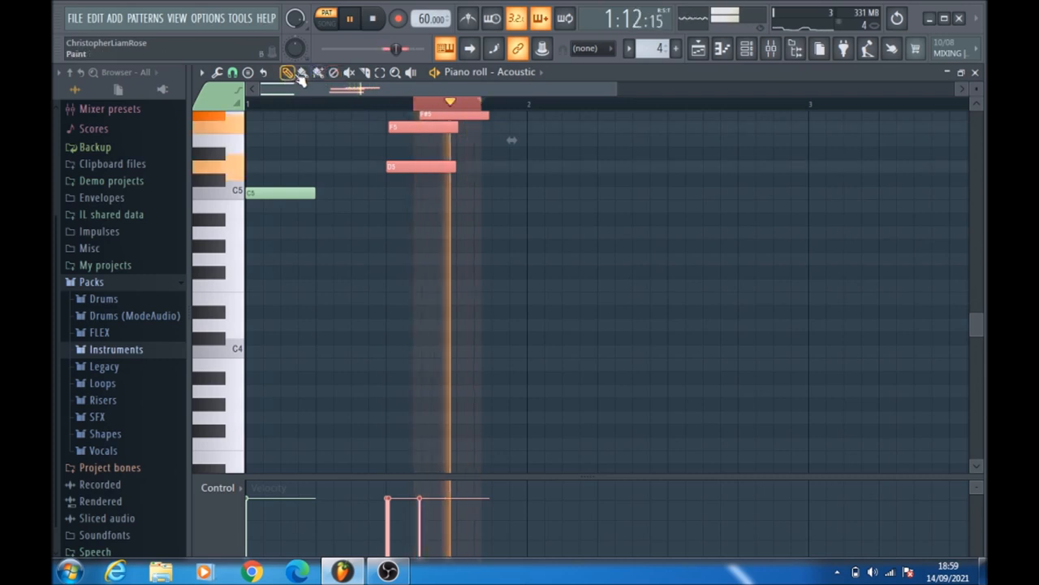
right_click(439, 167)
right_click(472, 116)
right_click(446, 134)
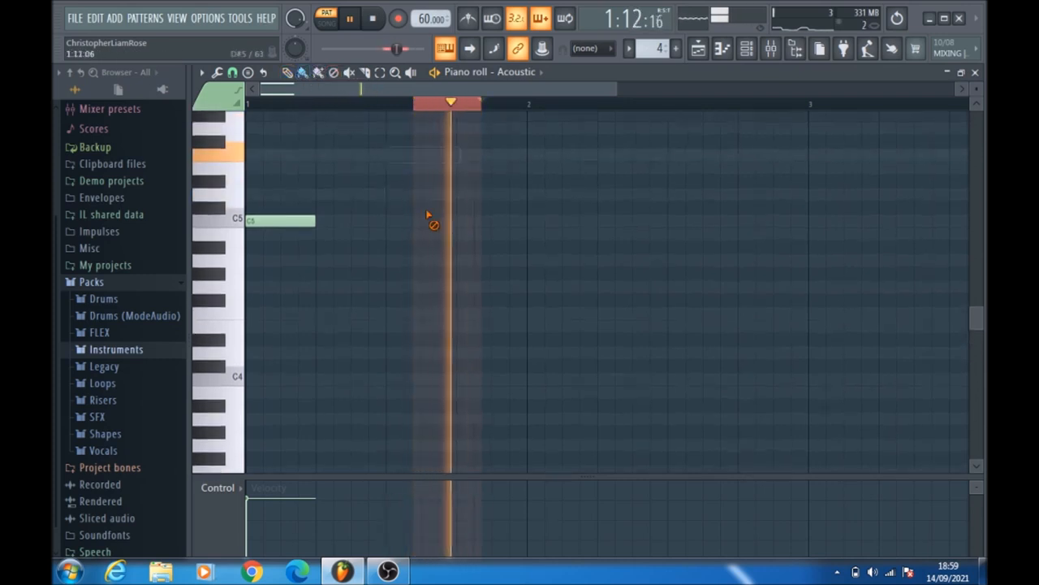
Add a one-beat A#5 note above the C5 note at the start of bar 1.
scroll(450, 102, "up", 2)
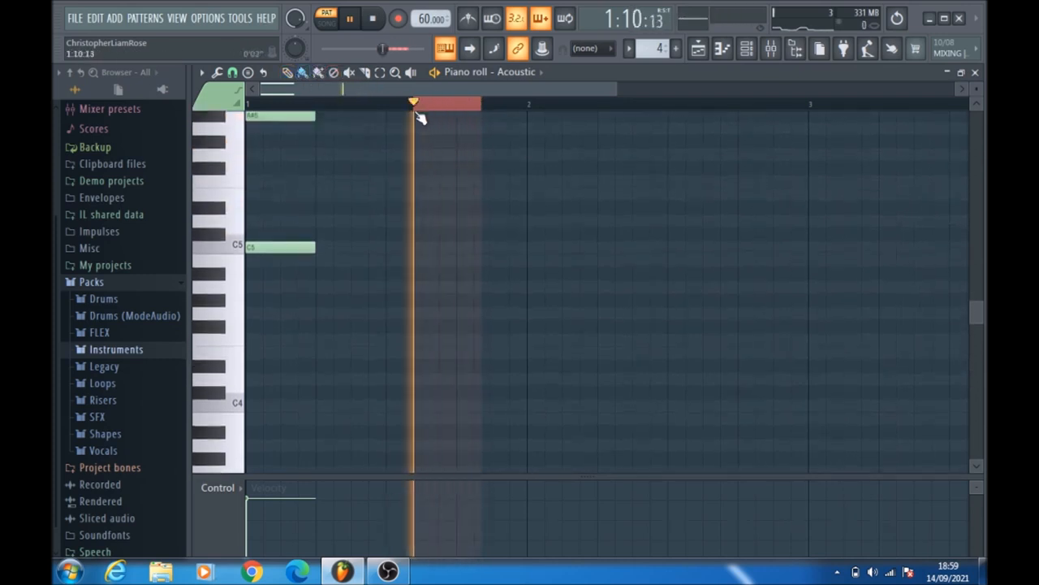
scroll(467, 112, "up", 4)
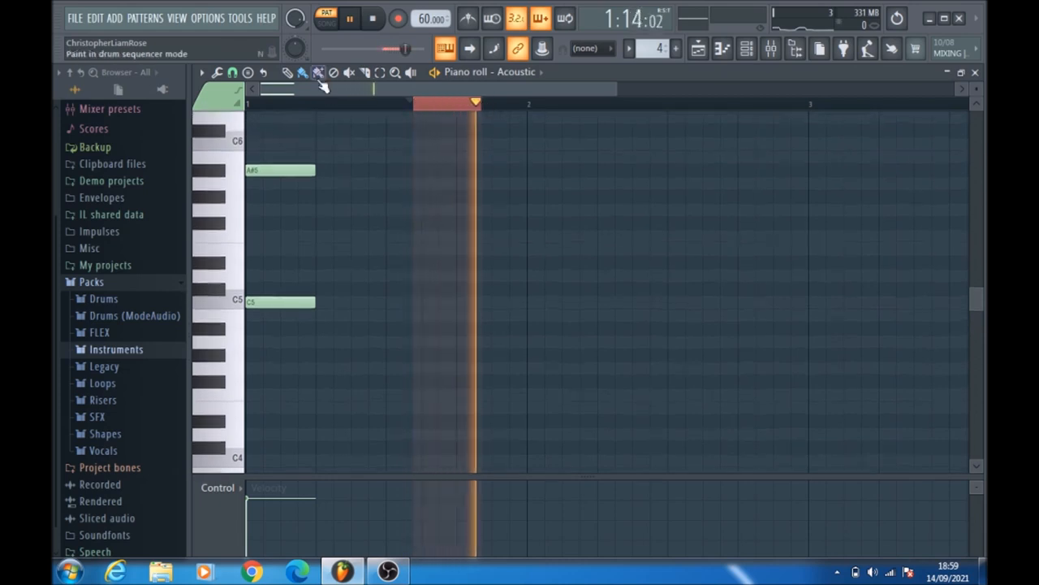
Try out time selections across the start of bar 2, and stop playback.
left_click_drag(480, 106, 445, 107)
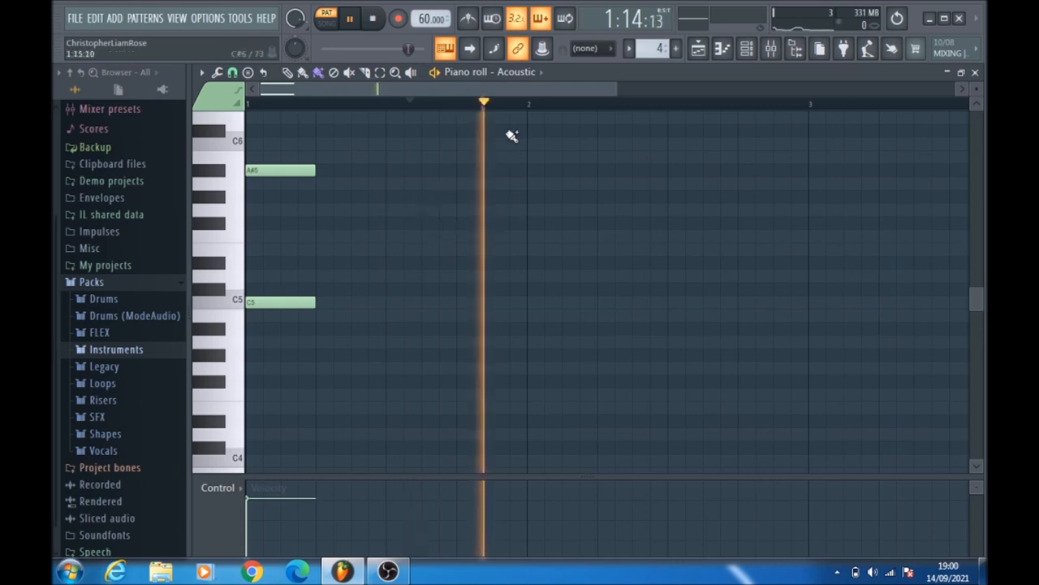
left_click_drag(482, 112, 617, 173)
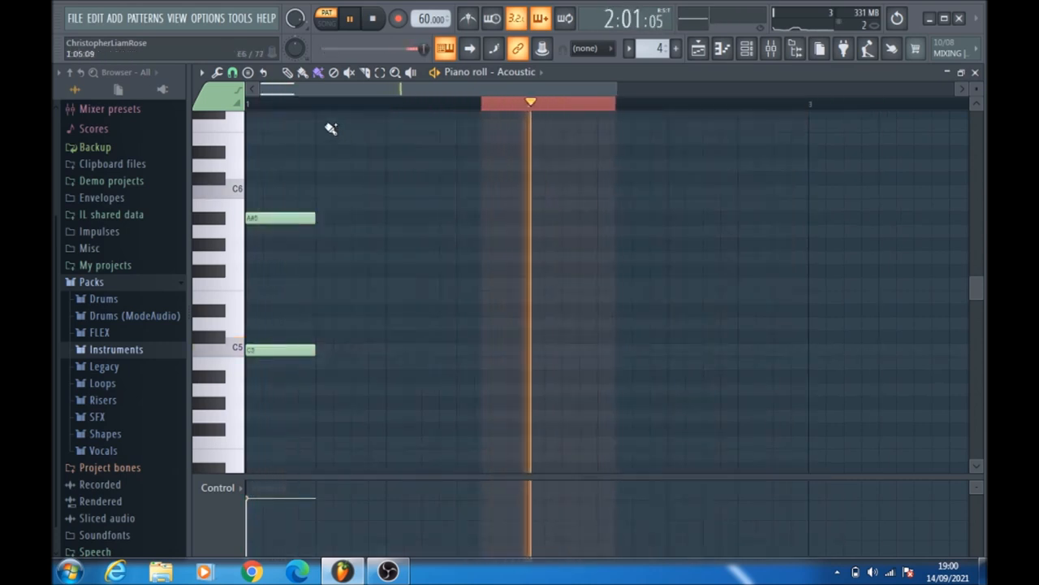
left_click(302, 71)
left_click_drag(483, 112, 625, 109)
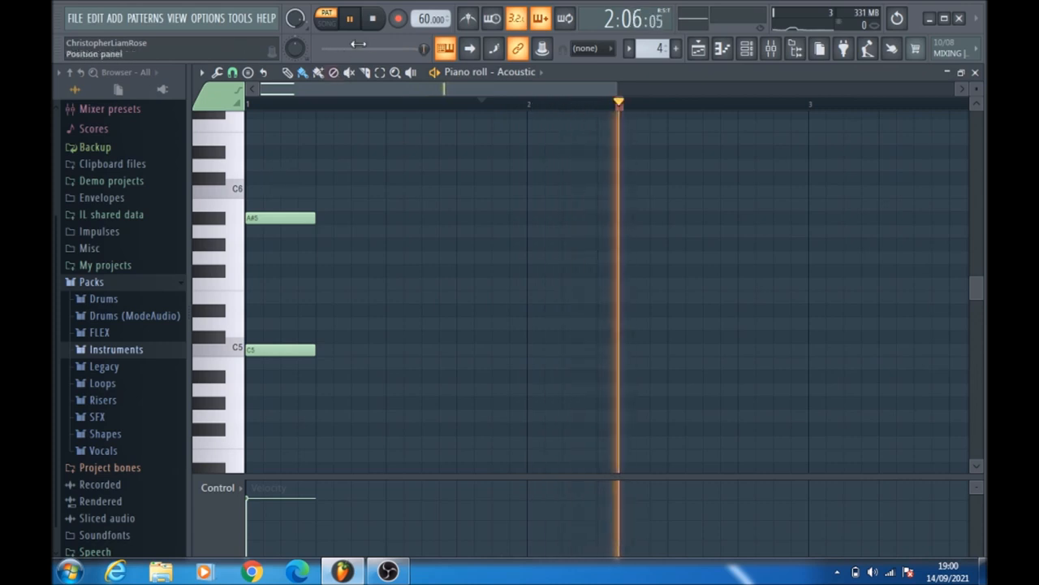
left_click(373, 22)
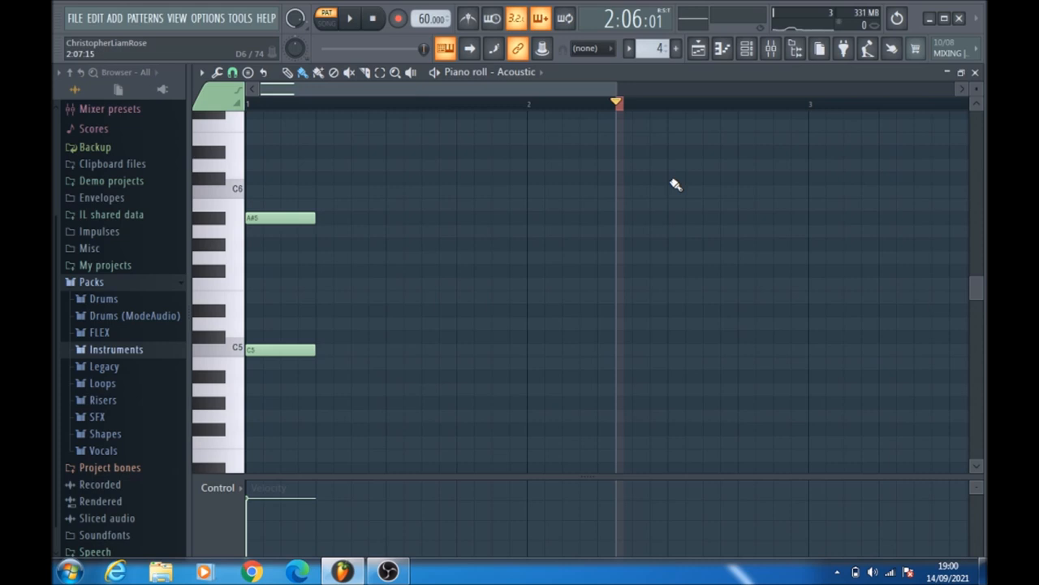
Undo the most recent piano roll edits to restore the deleted short G5 note in bar 1.
left_click(112, 17)
left_click(99, 35)
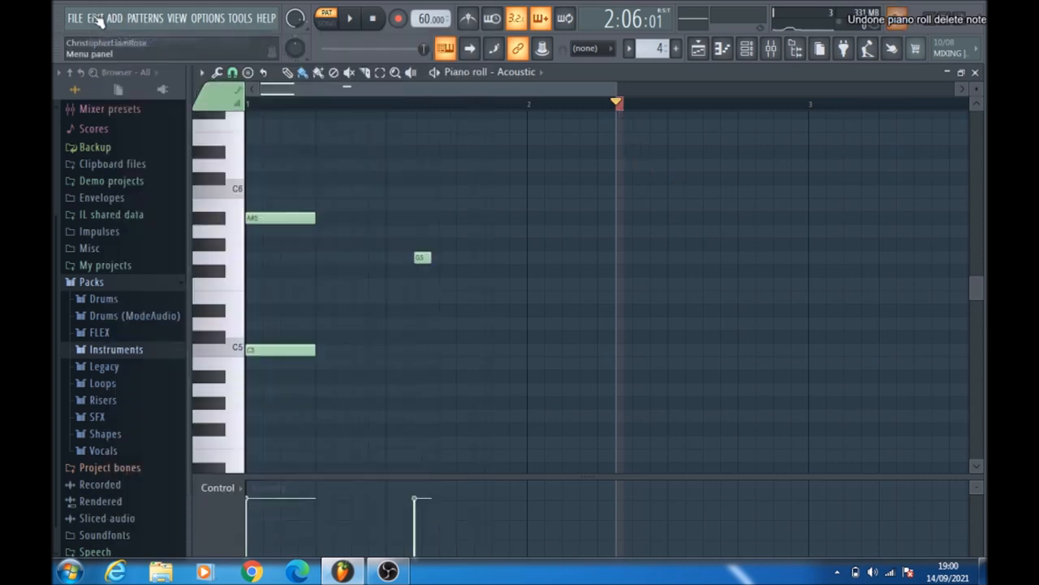
left_click(95, 18)
left_click(96, 39)
left_click(94, 18)
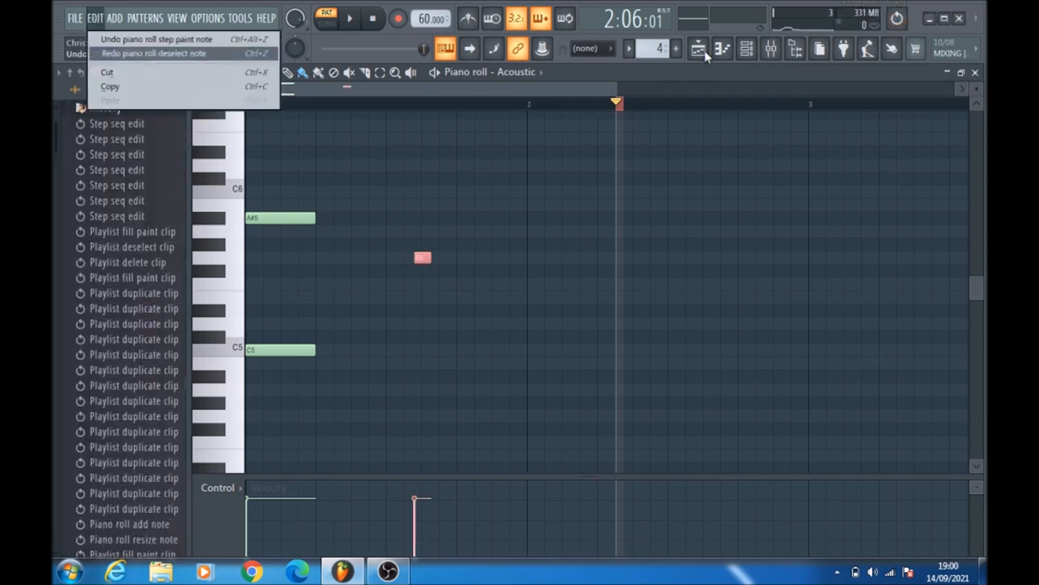
left_click(747, 51)
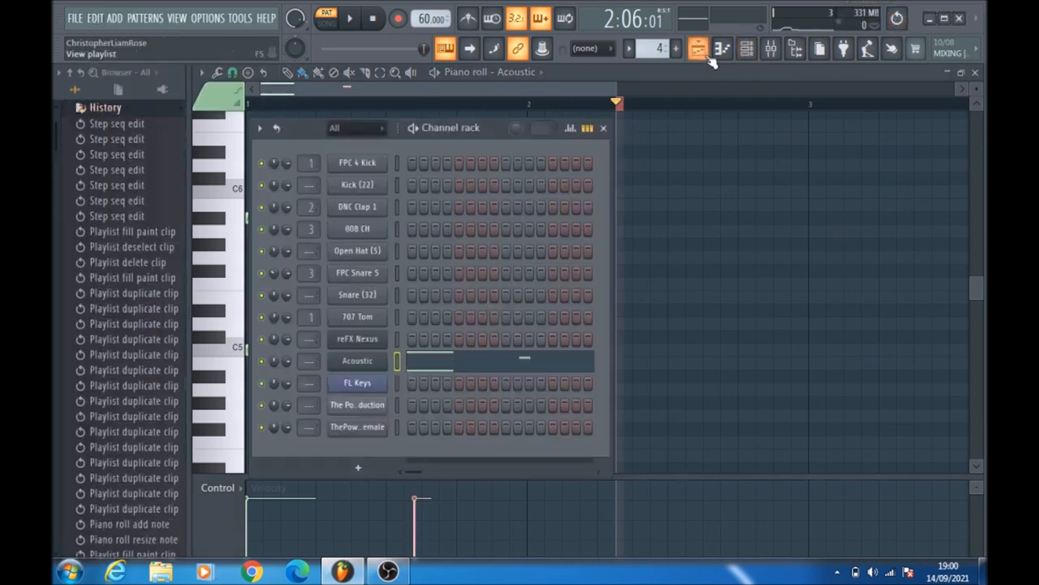
left_click(746, 55)
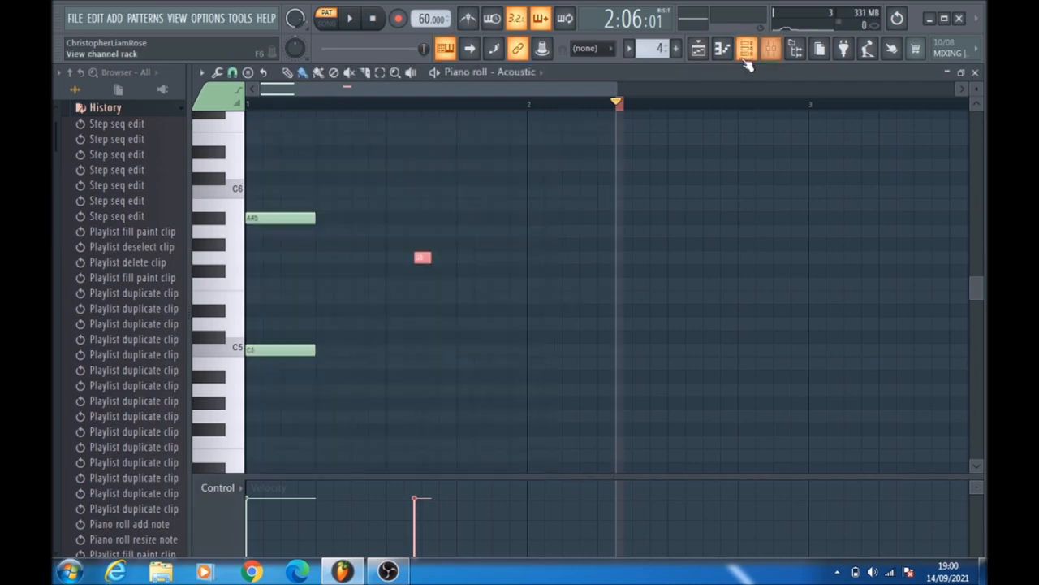
left_click(728, 55)
left_click(703, 51)
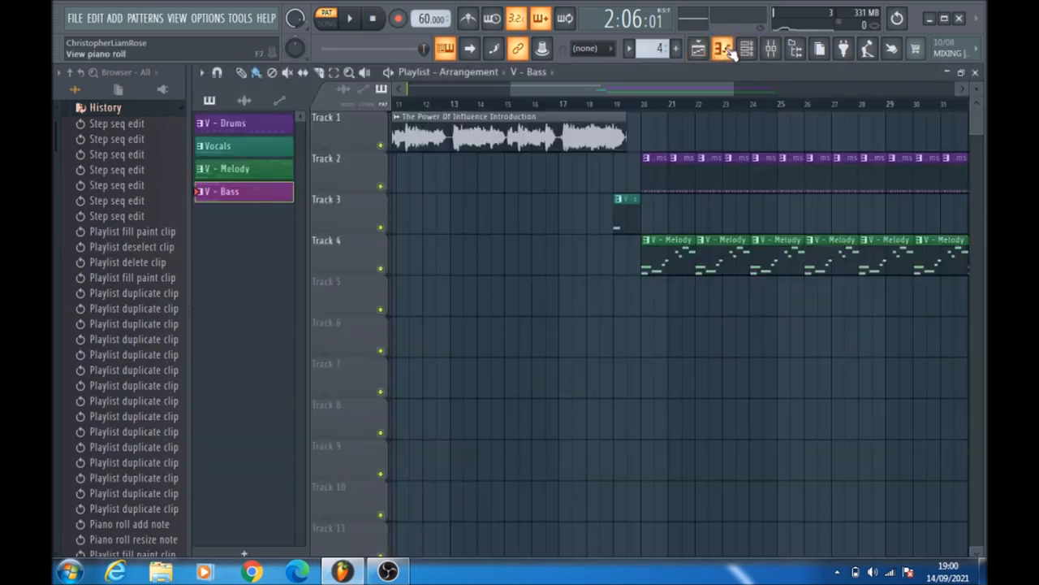
left_click(751, 52)
left_click(104, 21)
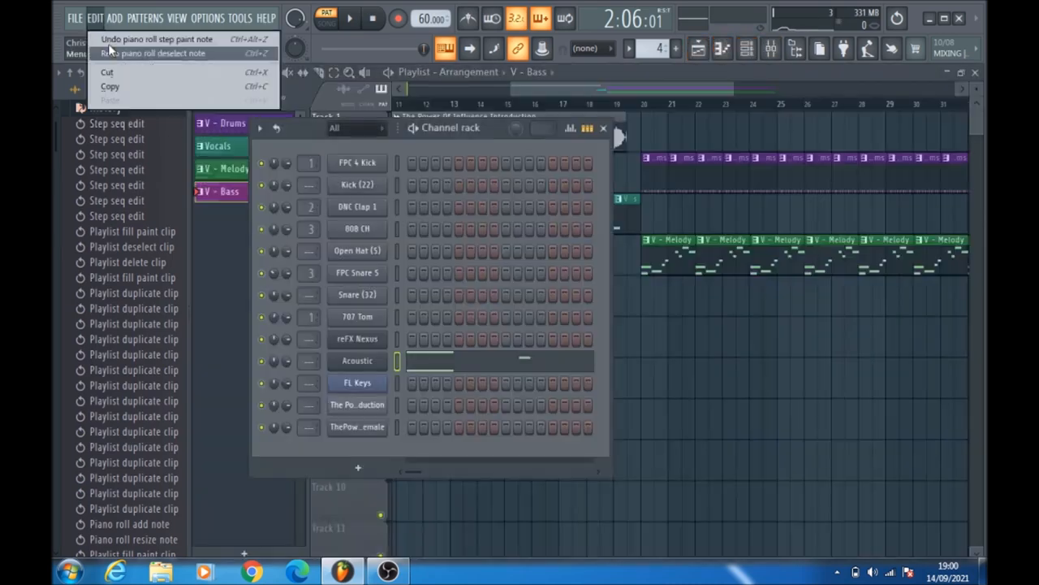
left_click(496, 358)
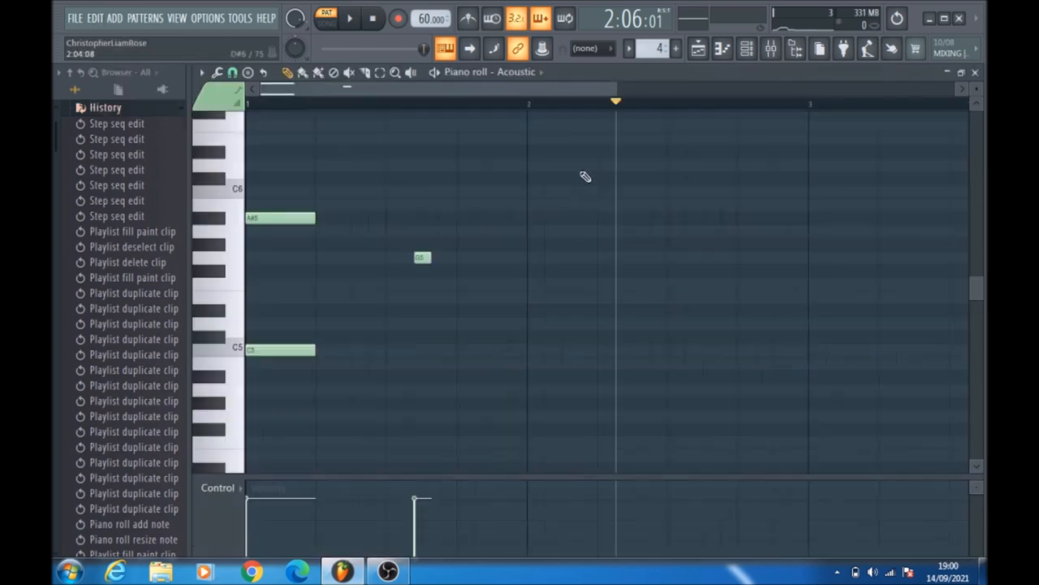
Start pattern playback and delete the G5, A#5 and C5 notes from bar 1 of the Acoustic piano roll.
left_click(348, 20)
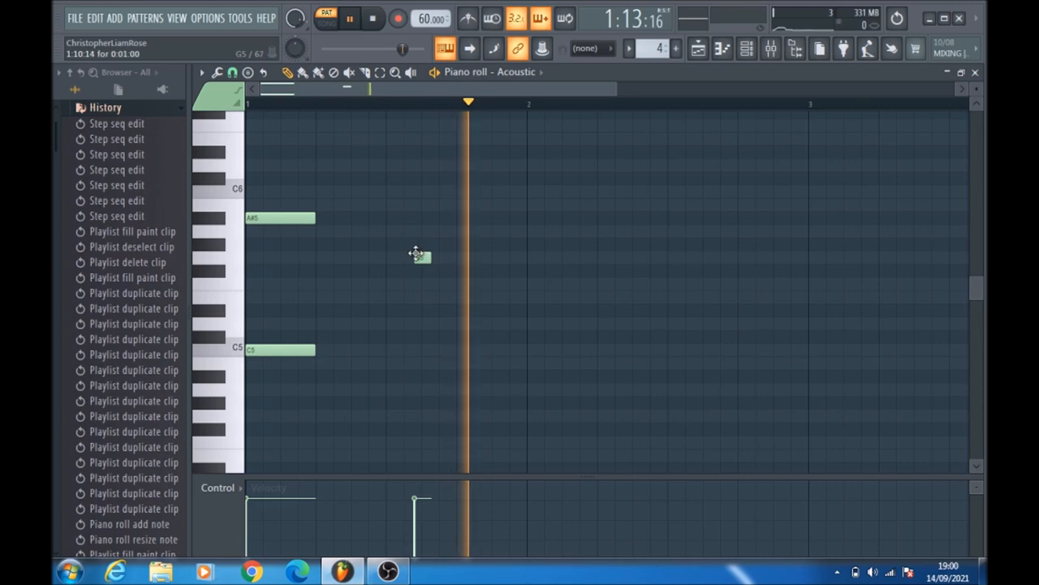
right_click(417, 255)
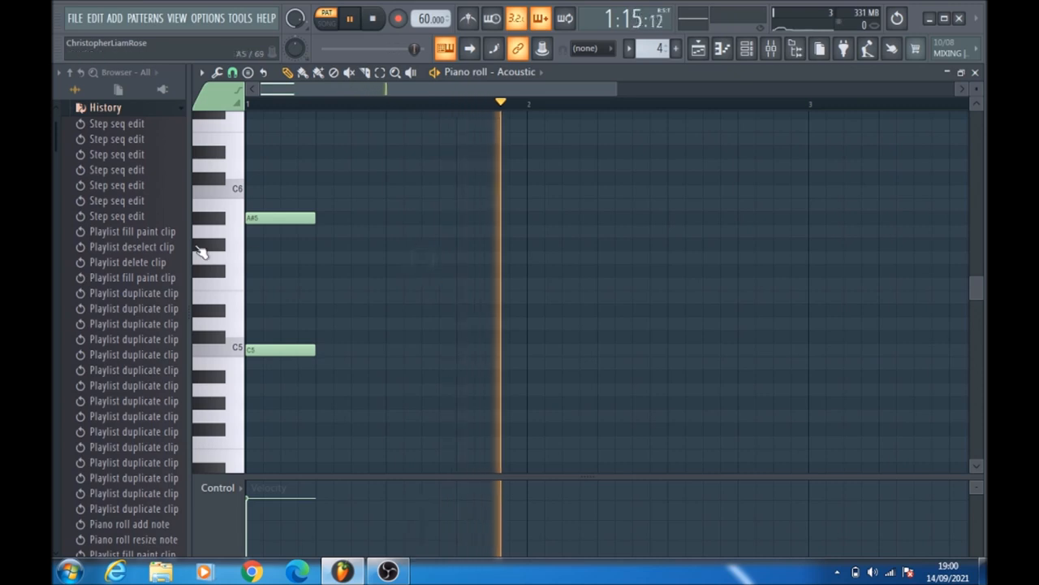
right_click(298, 221)
right_click(301, 351)
Try out one-beat E5, F#5 and G#5 notes on beats 1, 3 and 4 of bar 1, and delete all three.
left_click_drag(305, 355, 231, 301)
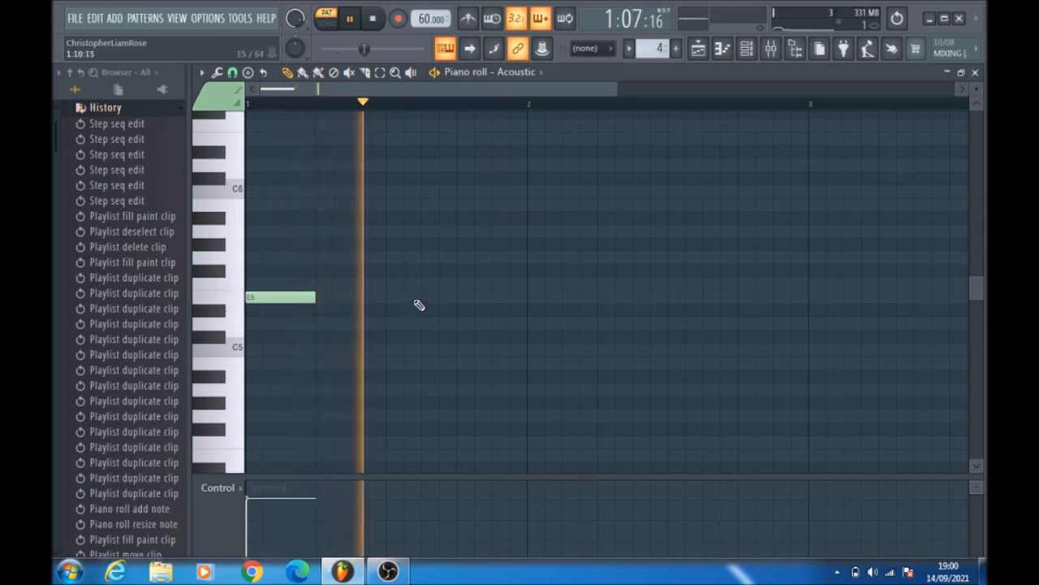
left_click(389, 270)
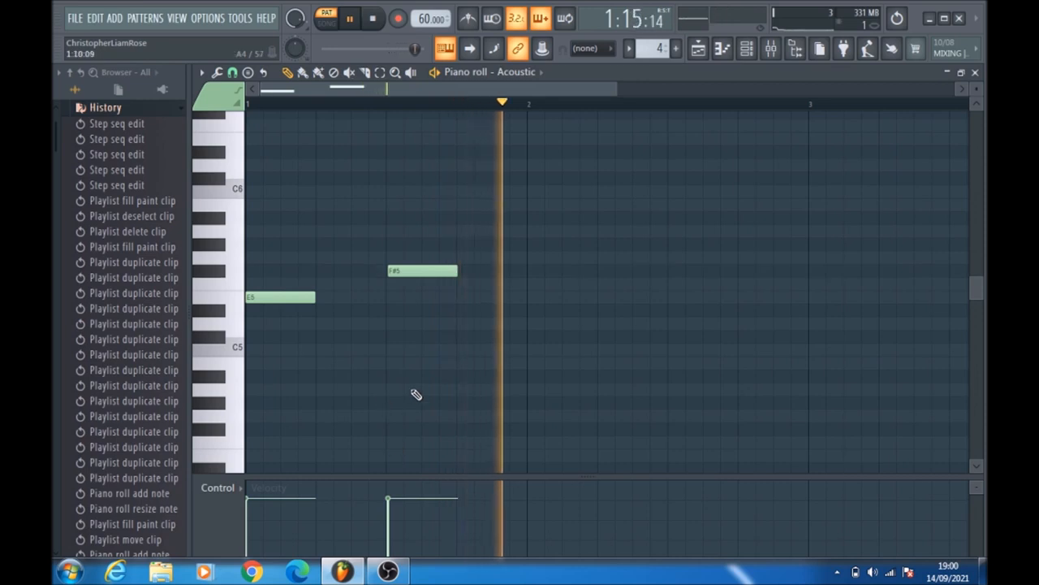
mouse_move(412, 271)
left_mouse_down()
mouse_move(361, 272)
mouse_move(411, 270)
left_mouse_up()
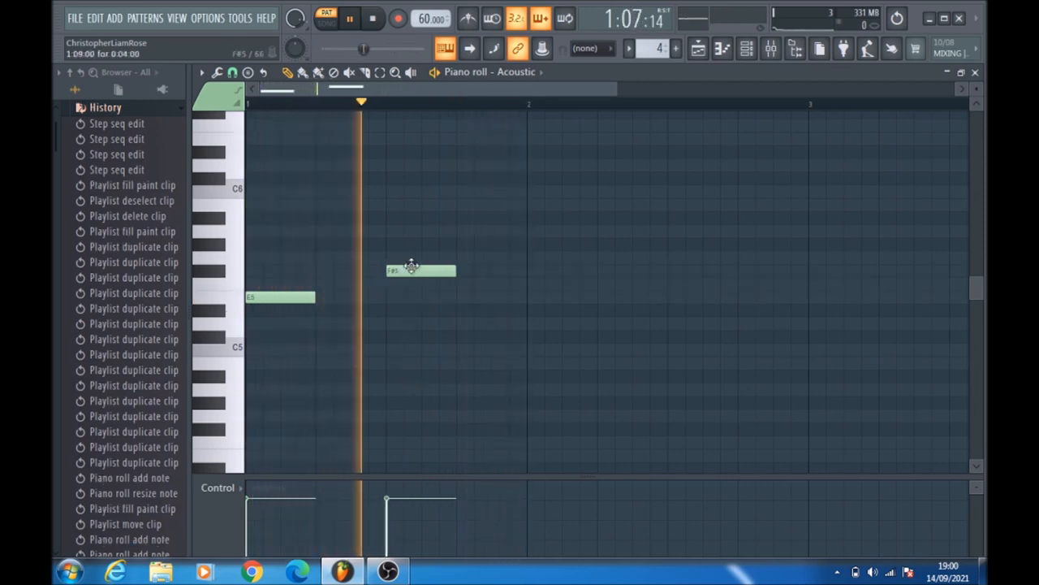
left_click(461, 244)
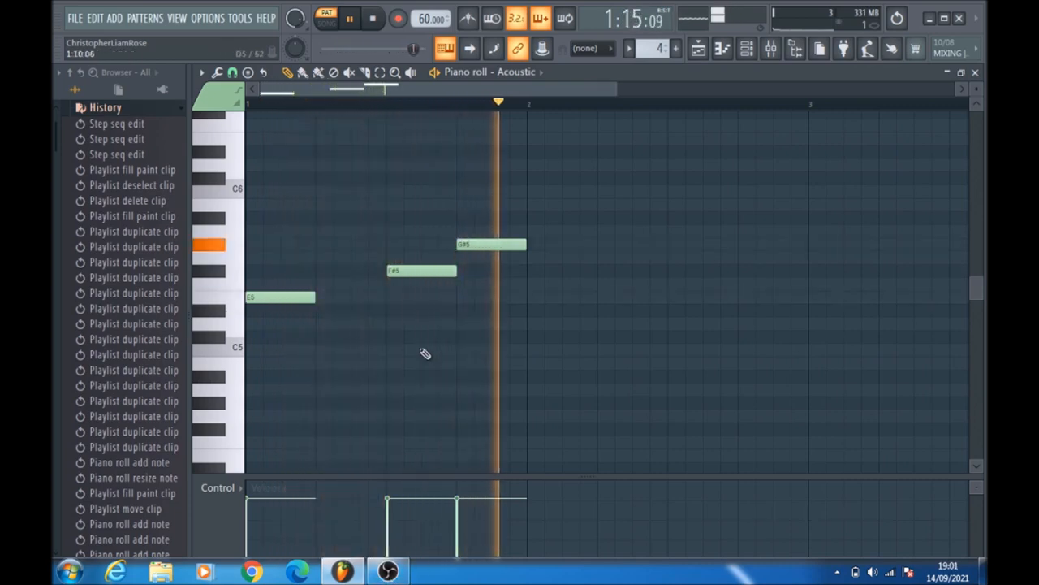
right_click(509, 242)
right_click(449, 272)
right_click(303, 297)
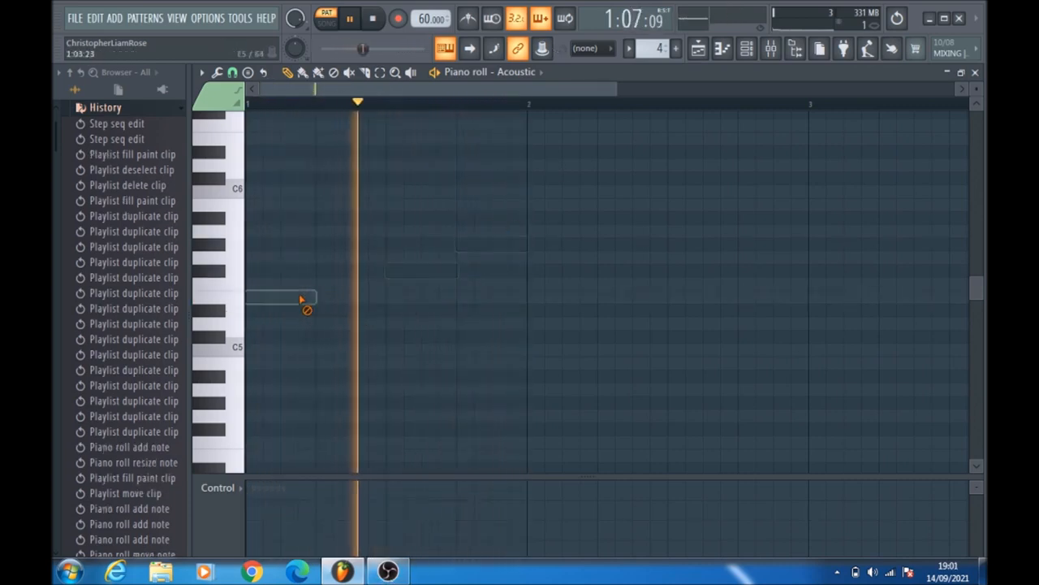
Open the Acoustic piano roll in the V - Melody pattern and add one-beat G5 and F5 notes on beats 1 and 2 of bar 1.
left_click(976, 73)
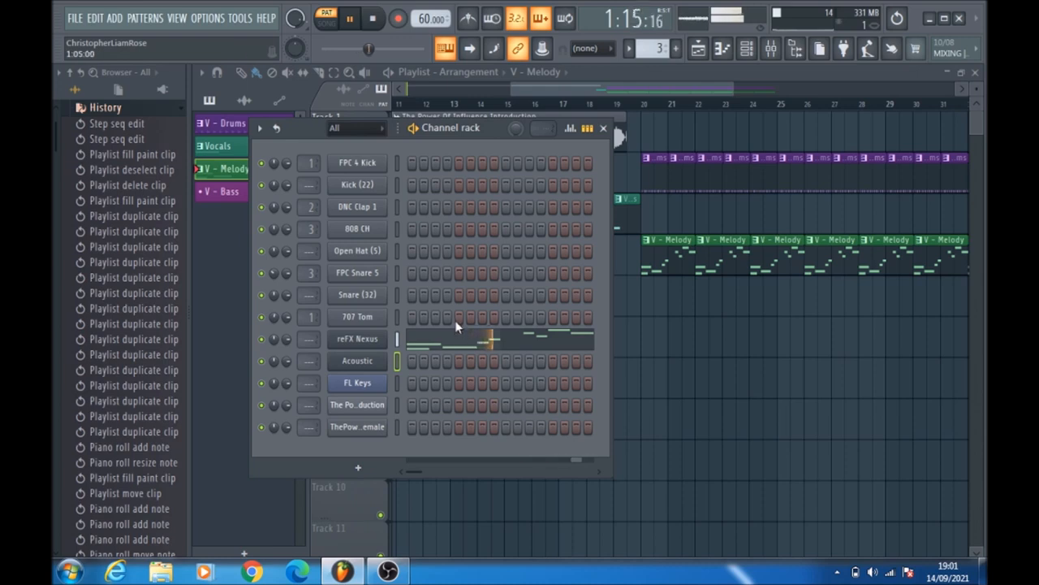
right_click(376, 365)
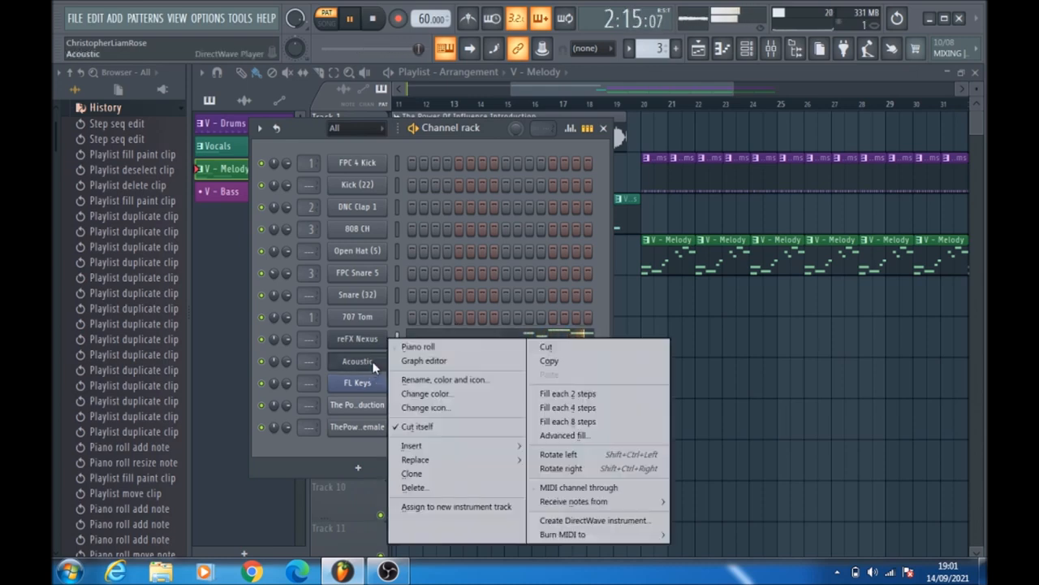
left_click(426, 346)
left_click_drag(288, 349, 242, 251)
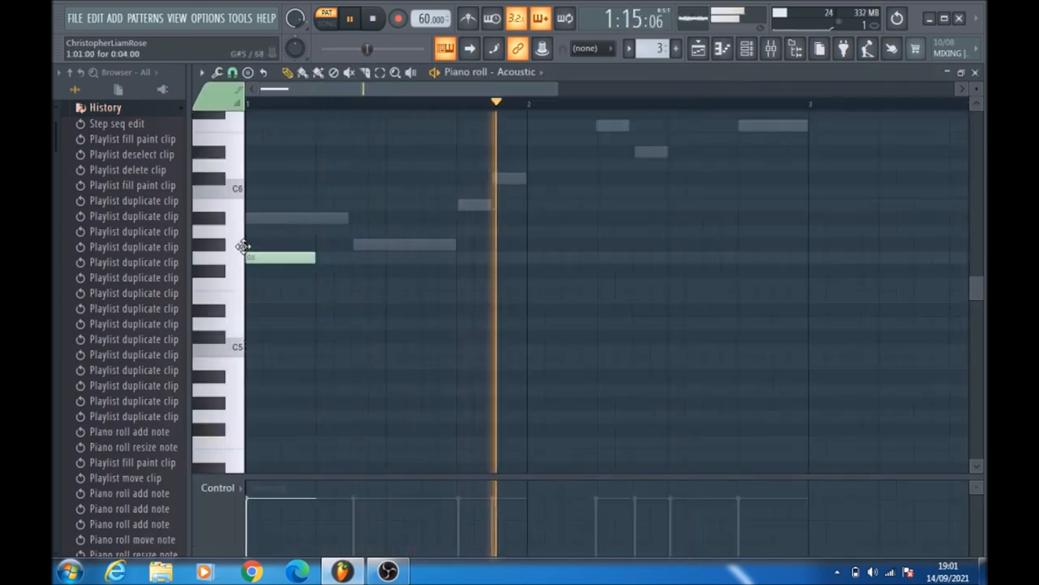
left_click(319, 284)
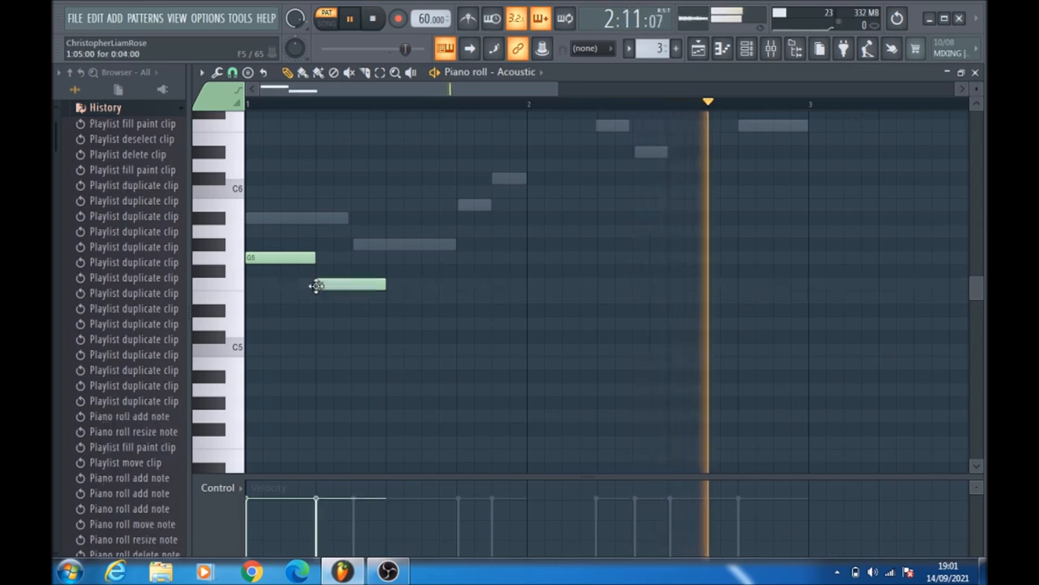
Add a half-beat G5 note and a G#5 note of about half a beat within the last beat of bar 1.
left_click(460, 258)
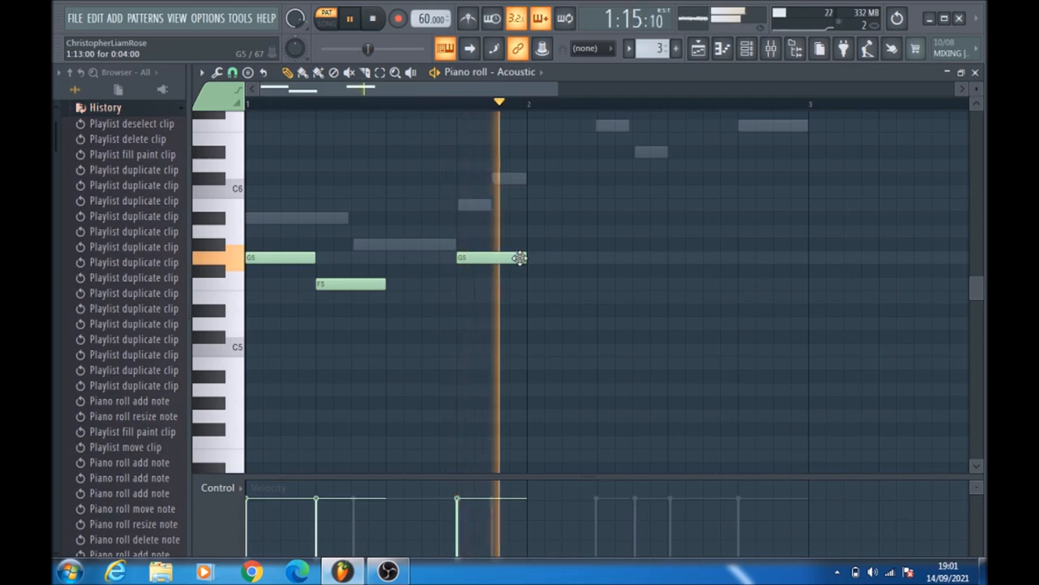
left_click_drag(516, 257, 492, 257)
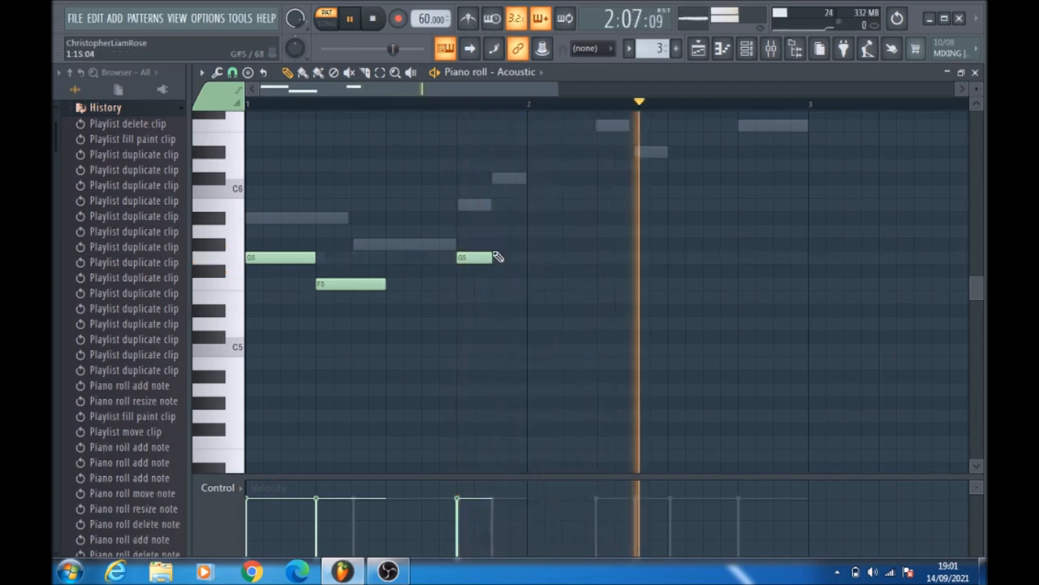
left_click(496, 242)
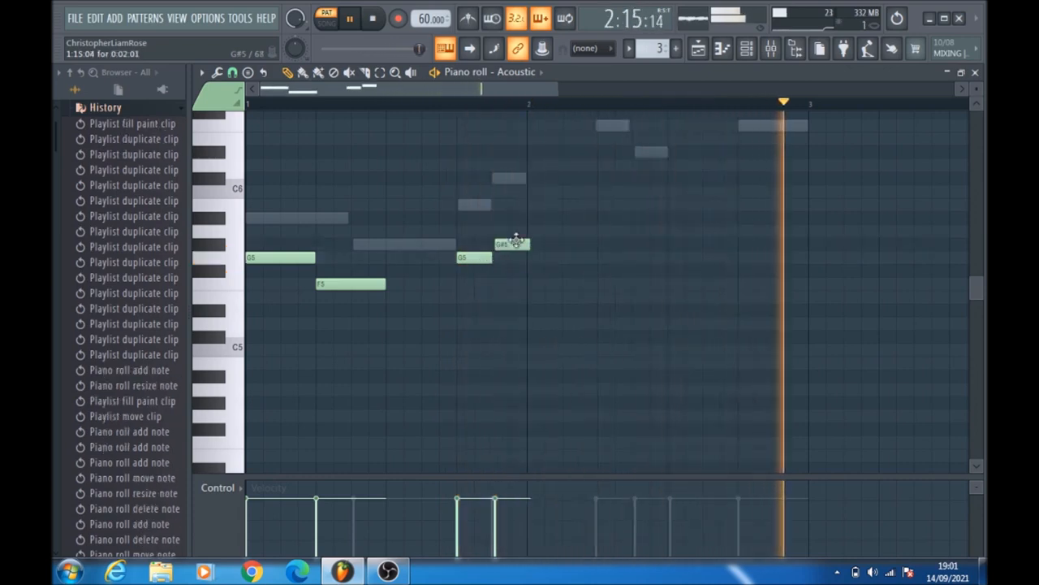
left_click_drag(528, 243, 526, 244)
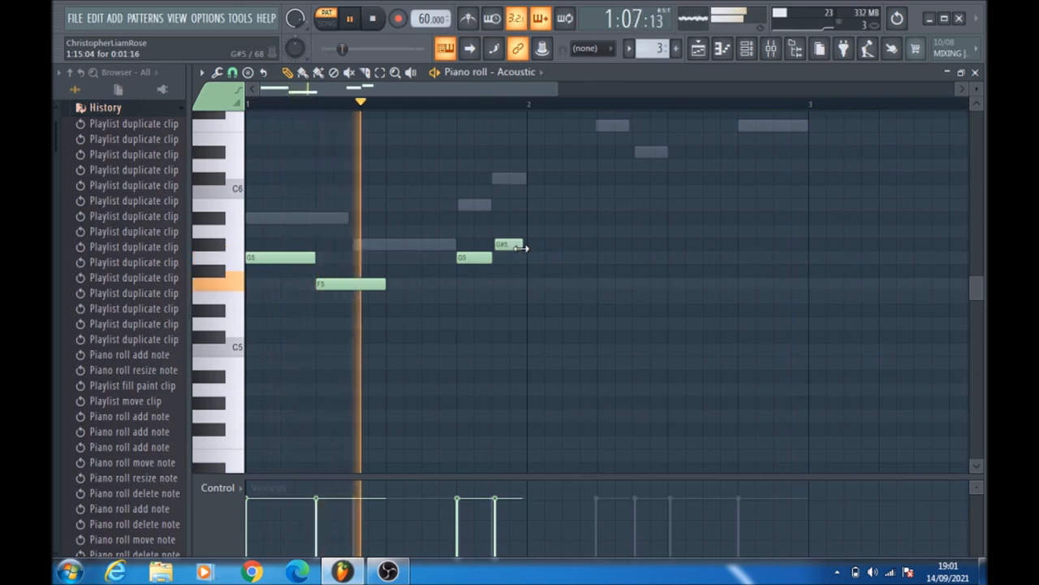
Add one-beat B5 and A5 notes on the first two beats of bar 2.
left_click(531, 205)
left_click_drag(559, 205, 600, 206)
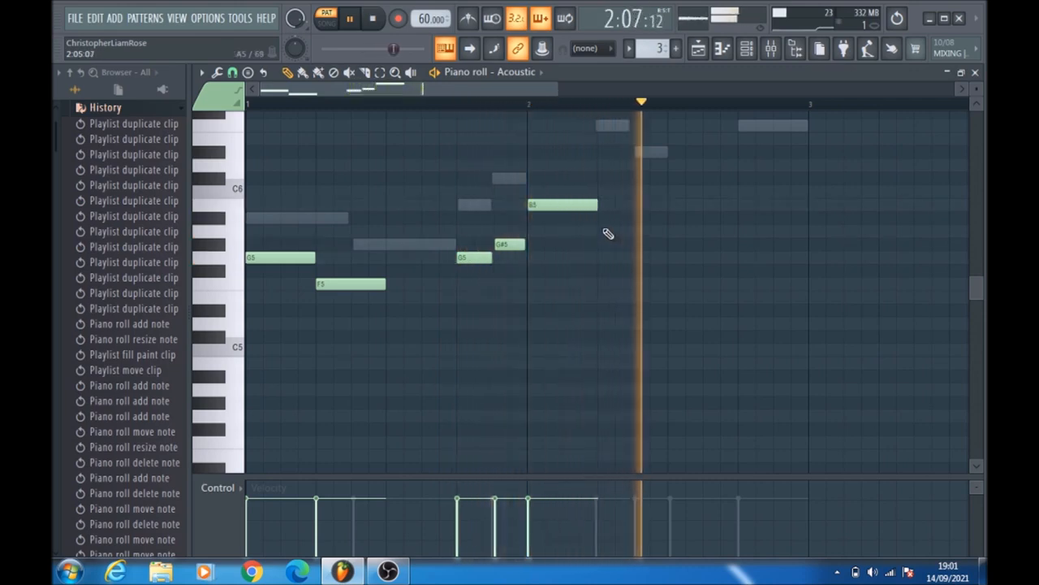
left_click(600, 232)
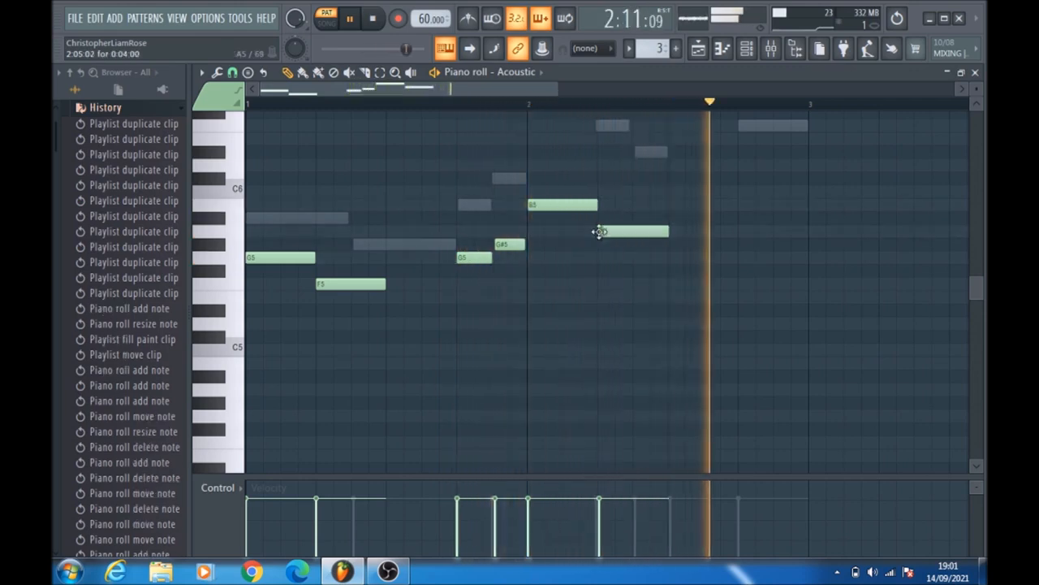
Fill the rest of bar 2 with half-beat G5 and F5 notes on beat 3 and a one-beat A5 note on beat 4.
left_click(696, 258)
left_click_drag(739, 259, 692, 260)
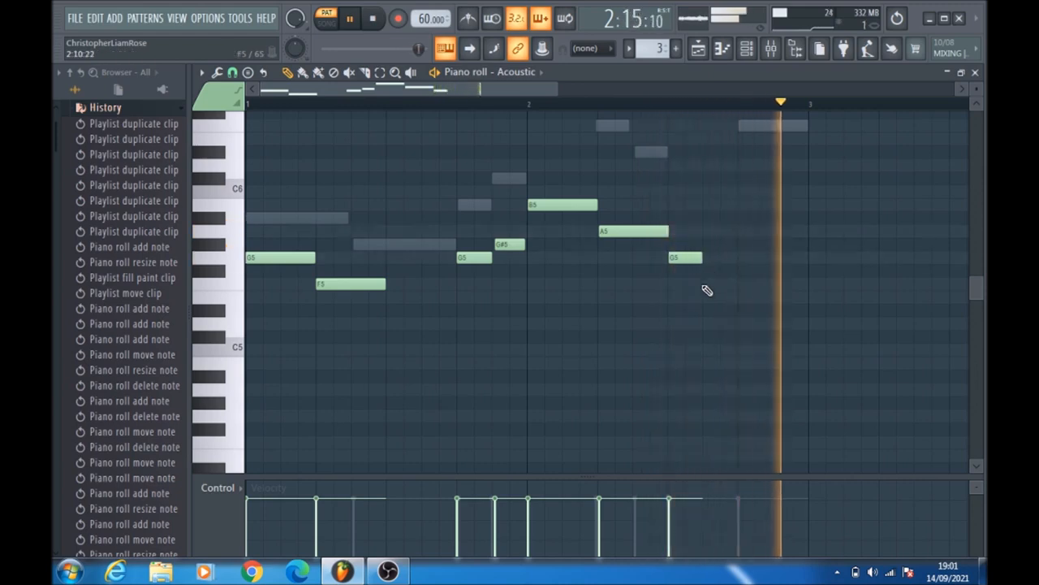
left_click(708, 286)
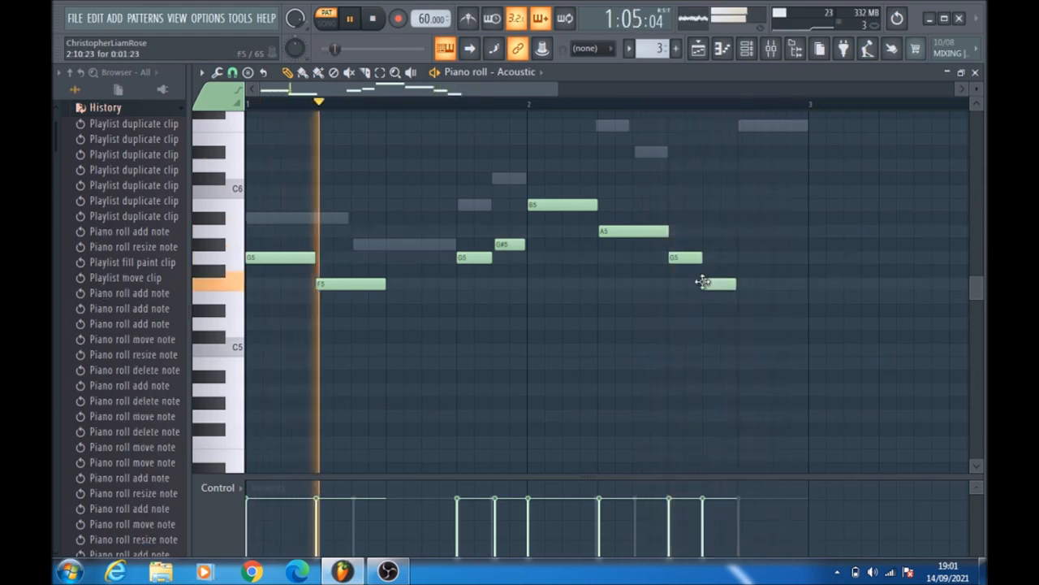
left_click(751, 232)
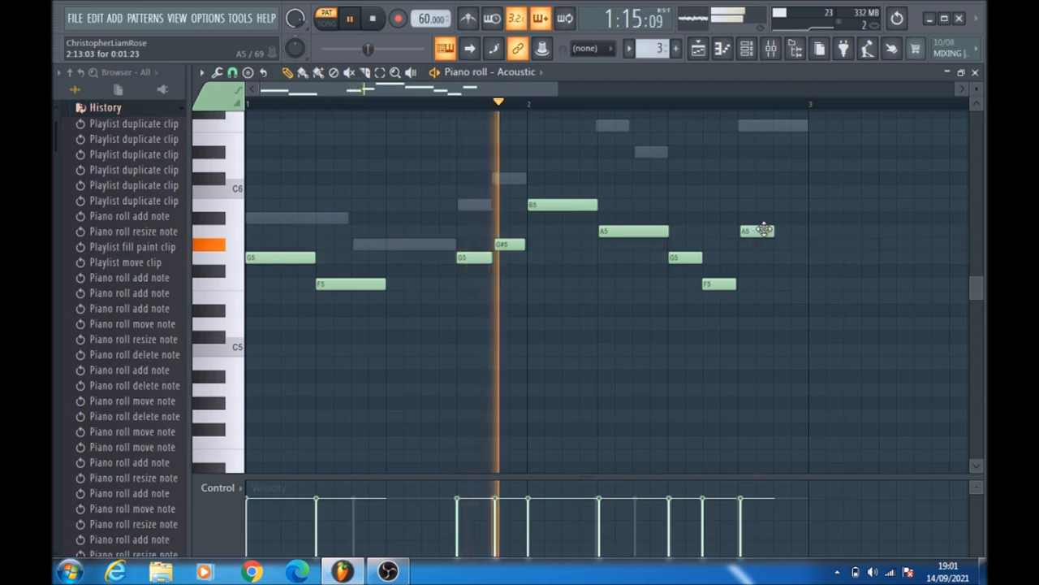
left_click_drag(774, 231, 804, 232)
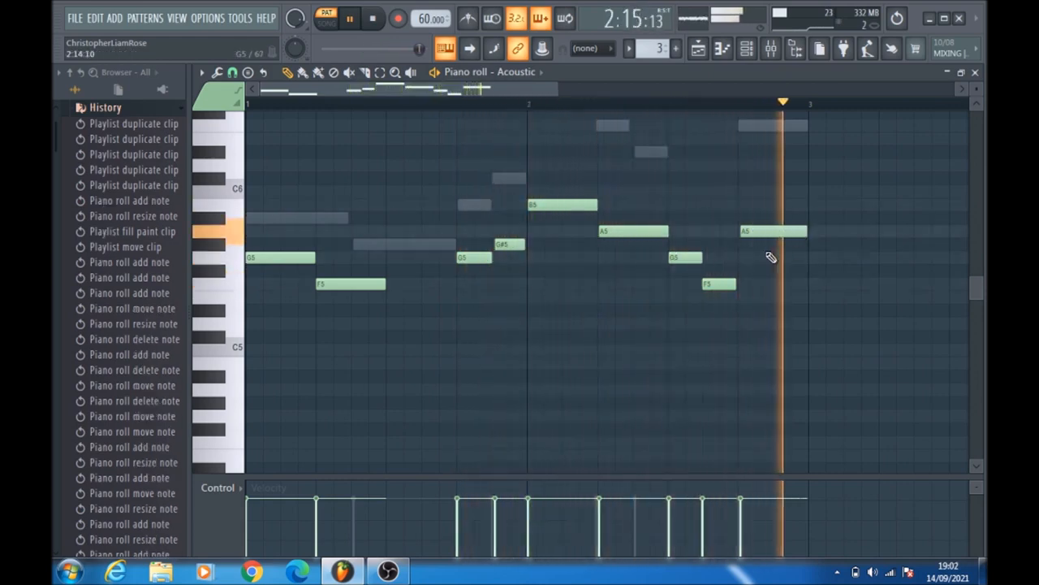
left_click_drag(751, 234, 750, 230)
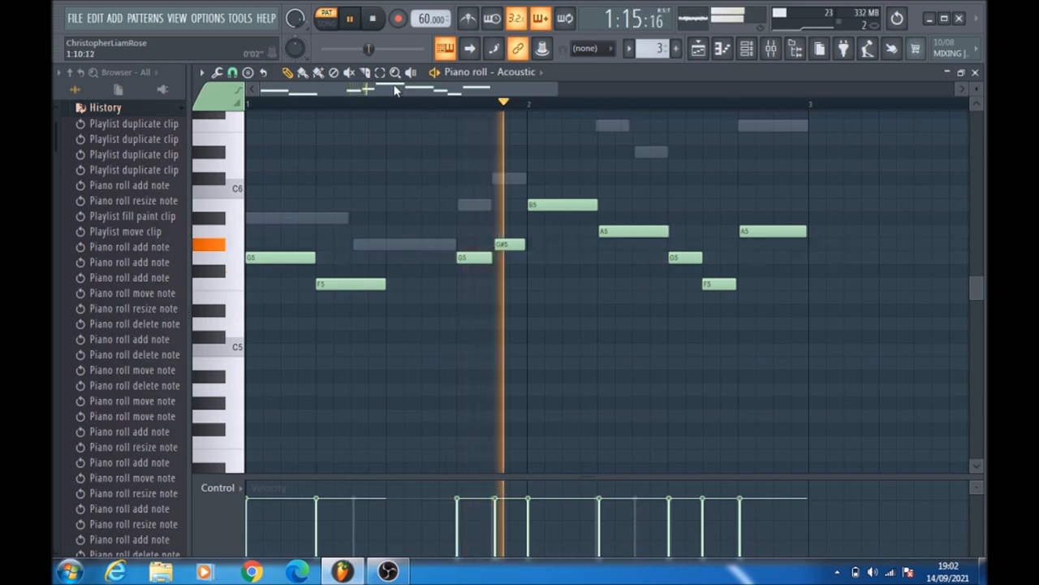
Select all Acoustic notes in both bars and cut them from the V - Melody pattern.
left_click_drag(899, 354, 278, 186)
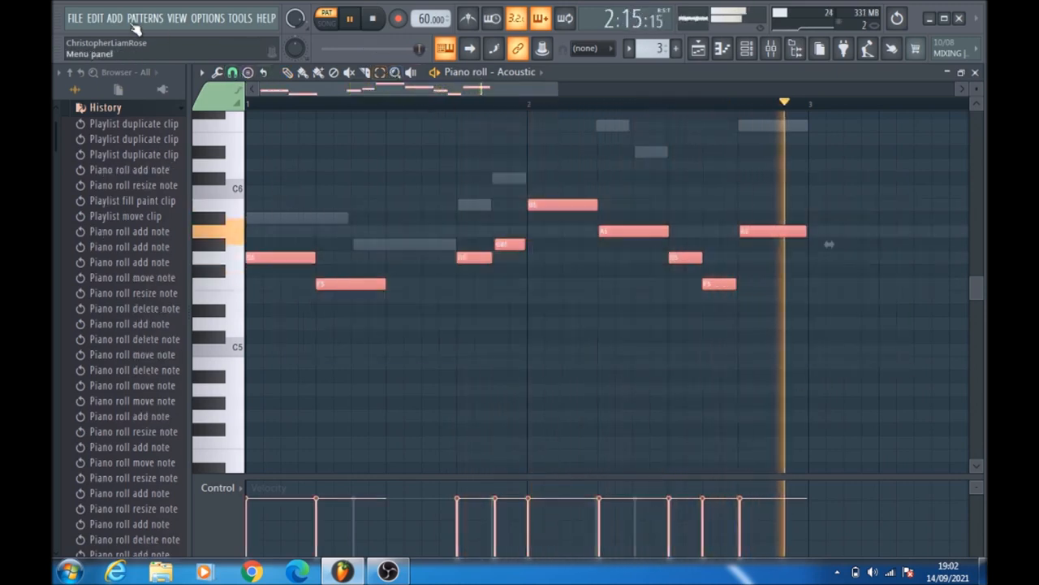
left_click(96, 19)
left_click(106, 58)
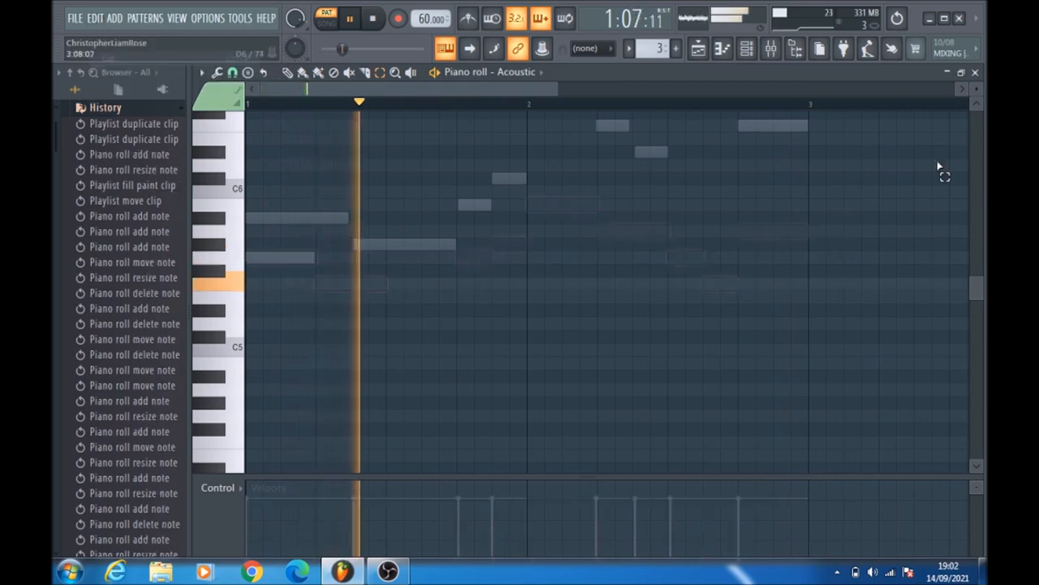
Paste the cut notes into the Acoustic piano roll of pattern 4, V - Bass, and close the piano roll.
left_click(748, 50)
left_click_drag(658, 50, 659, 41)
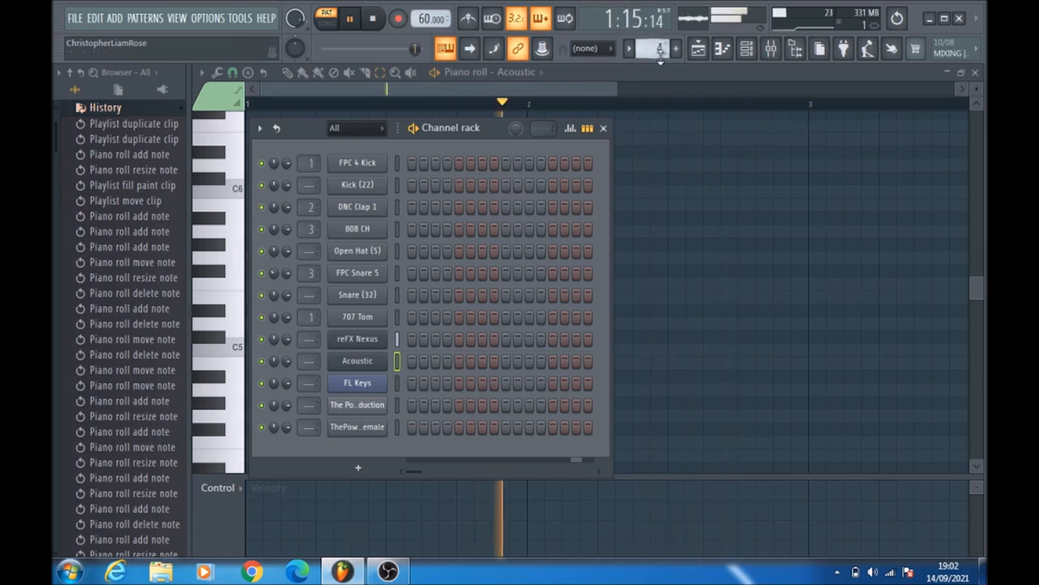
right_click(374, 357)
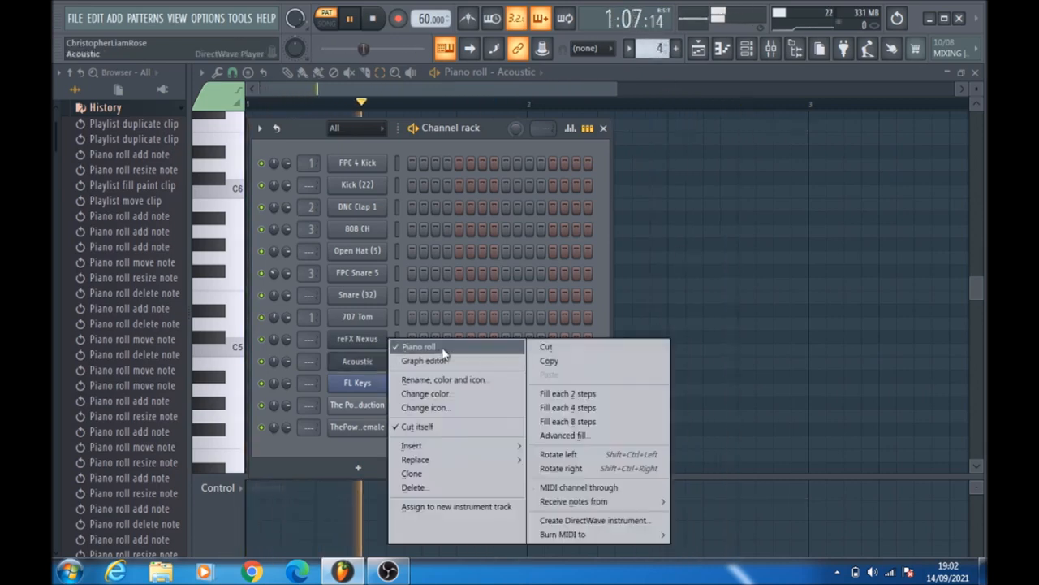
left_click(443, 349)
right_click(382, 367)
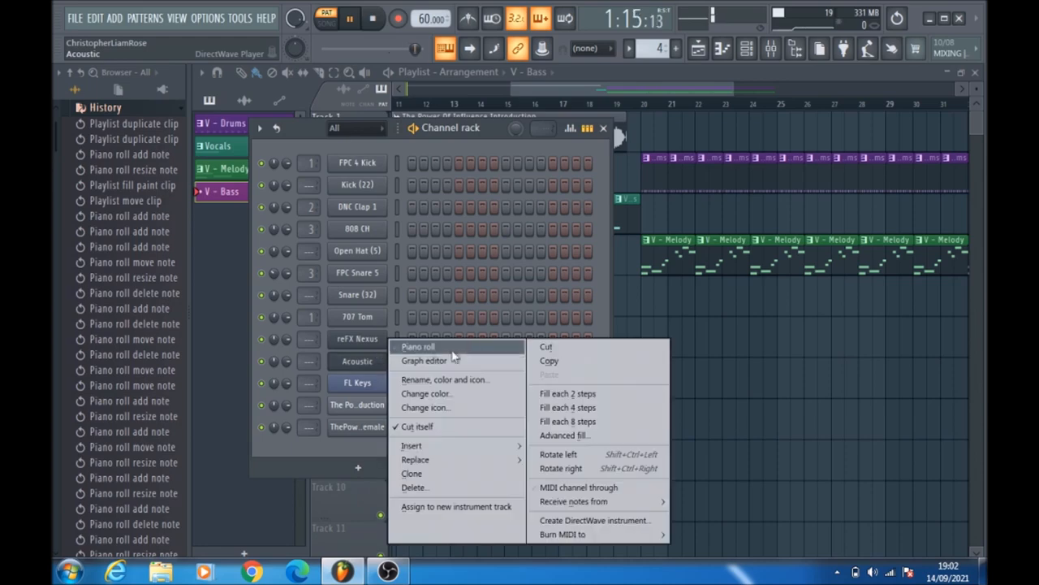
left_click(455, 350)
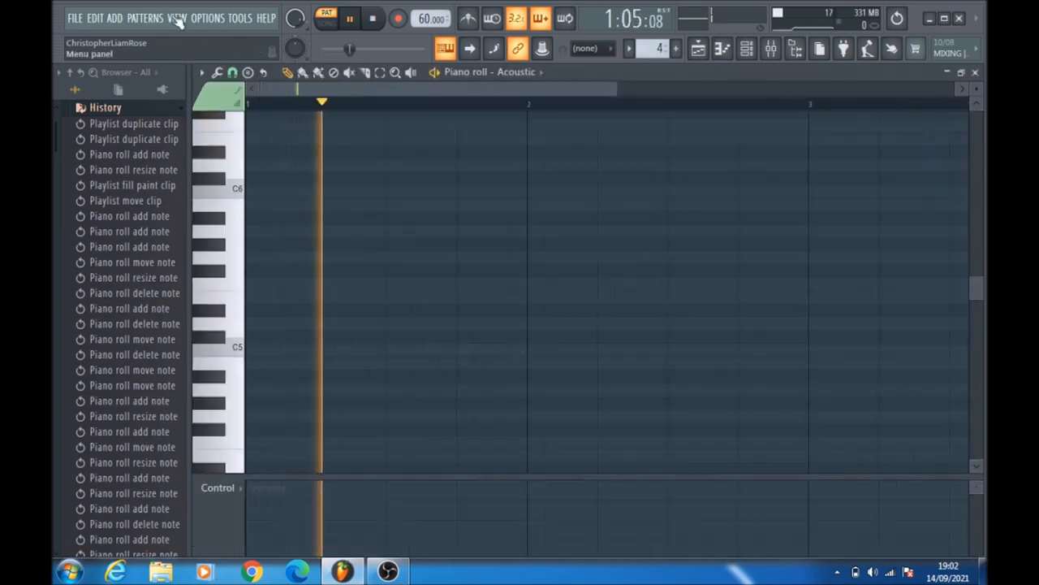
left_click(98, 19)
left_click(110, 86)
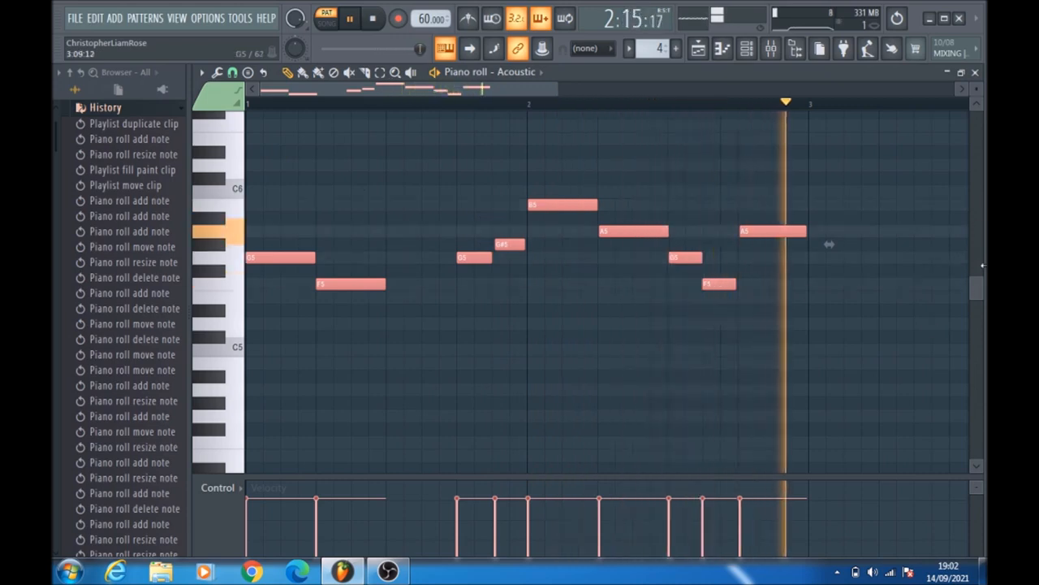
left_click(975, 71)
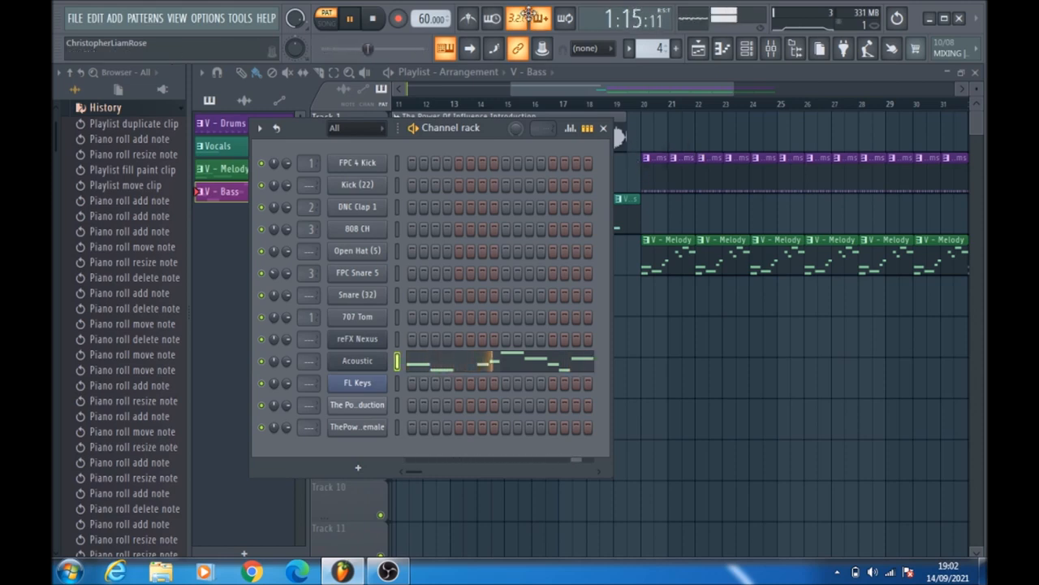
Place the V - Bass pattern on Track 5 from bar 20 and repeat it back to back up to bar 36, deleting the surplus clip.
left_click(604, 130)
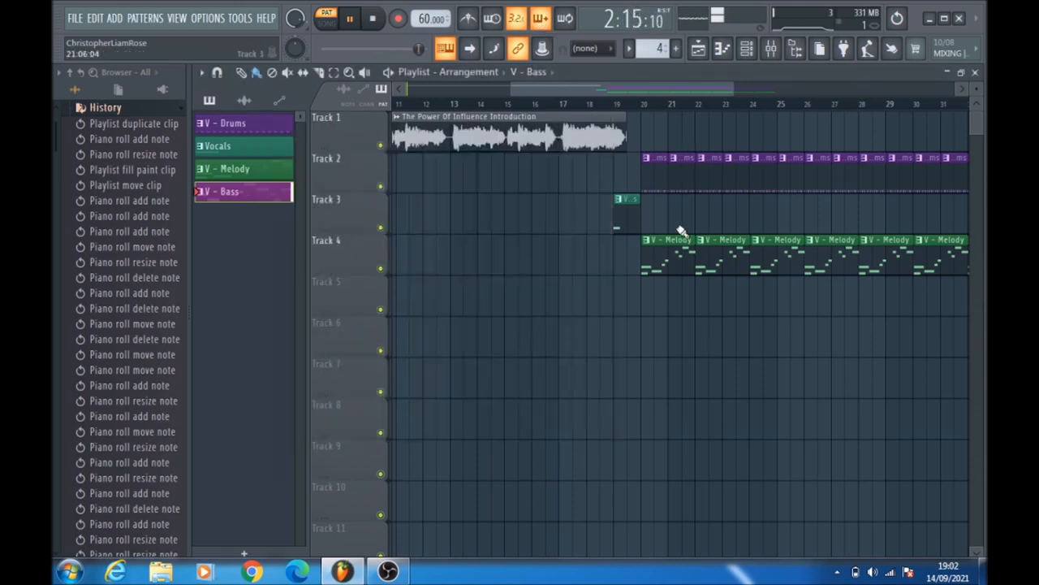
left_click(646, 301)
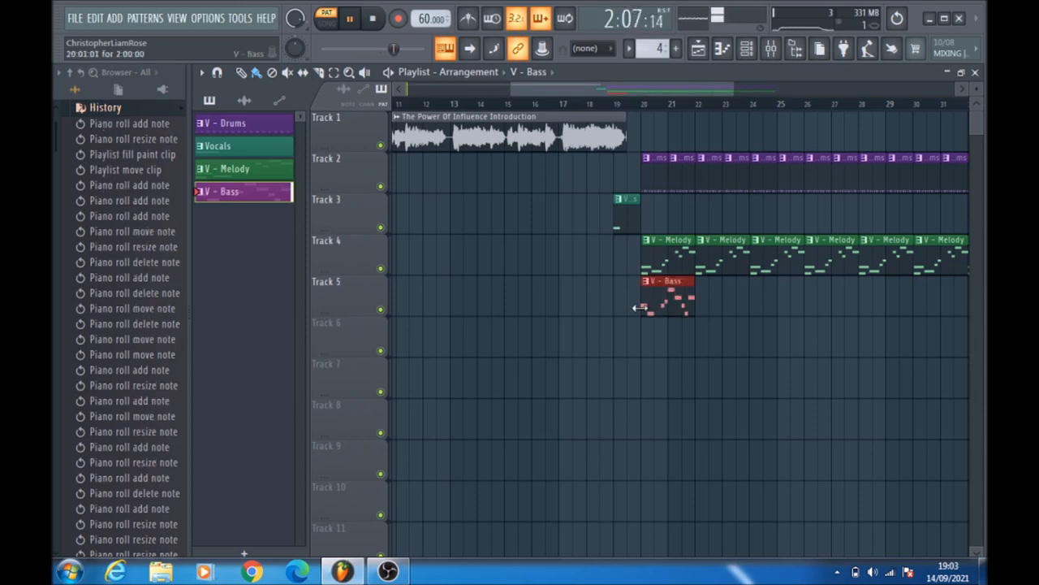
key("ctrl+b")
key("ctrl+b")
key("ctrl+b")
key("ctrl+b")
key("ctrl+b")
key("ctrl+b")
key("ctrl+b")
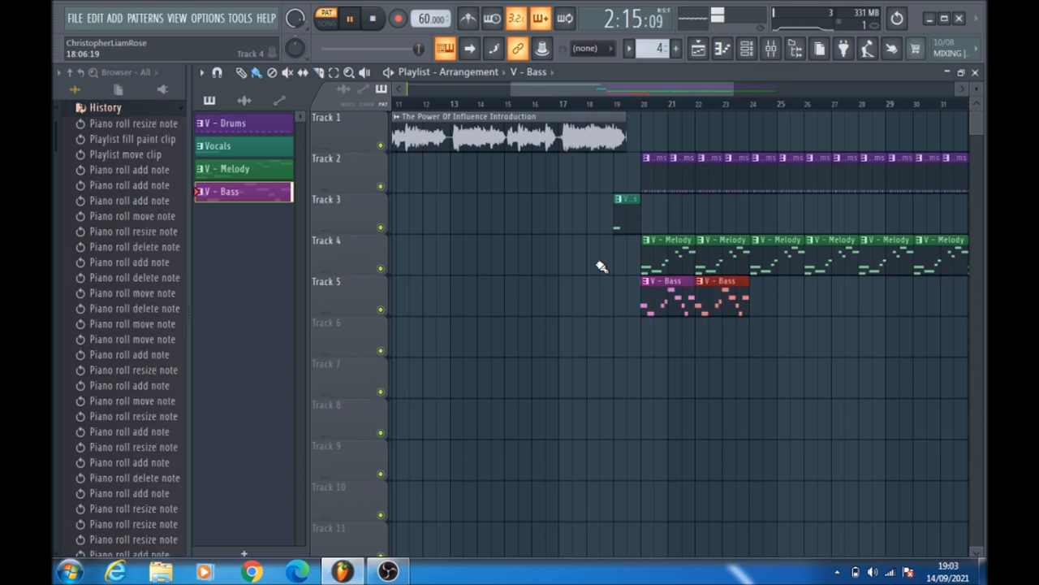
key("ctrl+b")
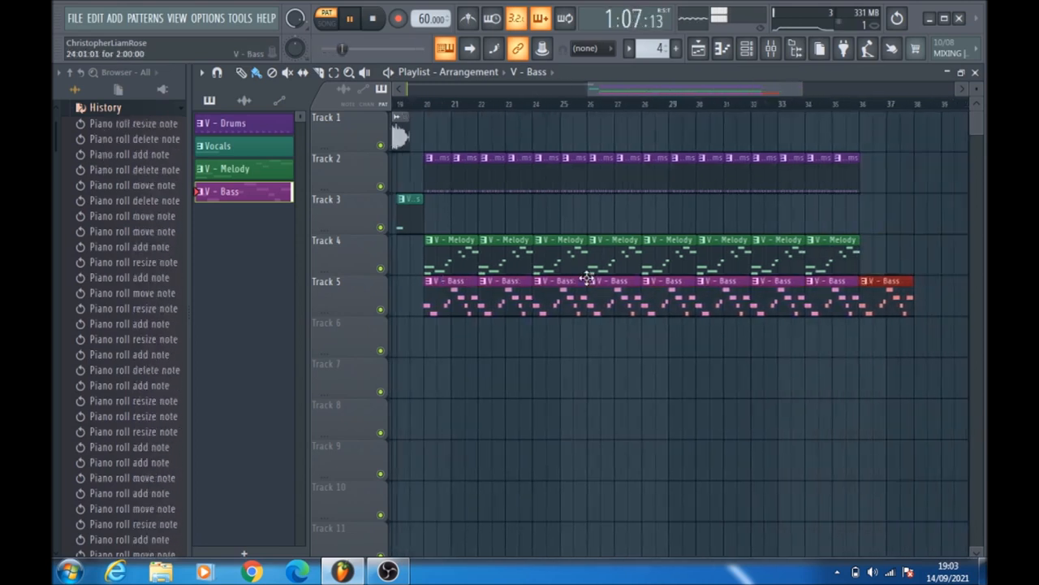
right_click(886, 306)
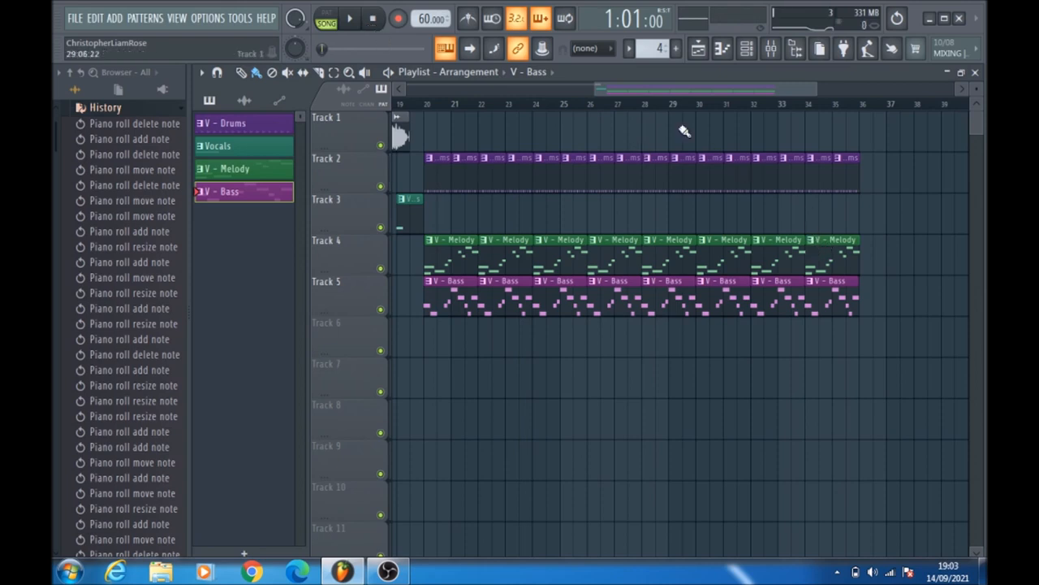
Create pattern 5, name it Outro and give it the dark red colour #762843.
left_click(676, 50)
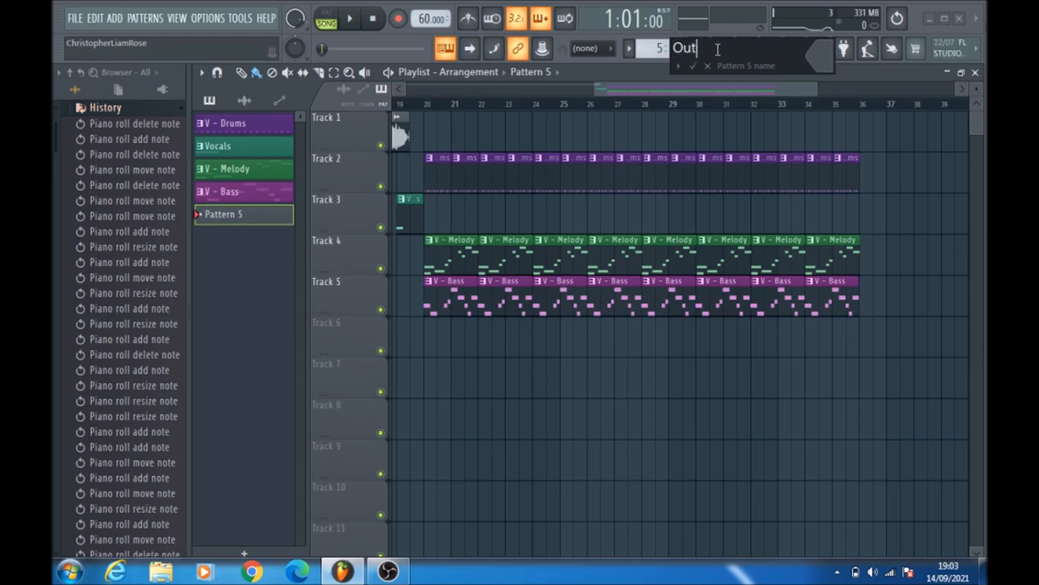
left_click(812, 58)
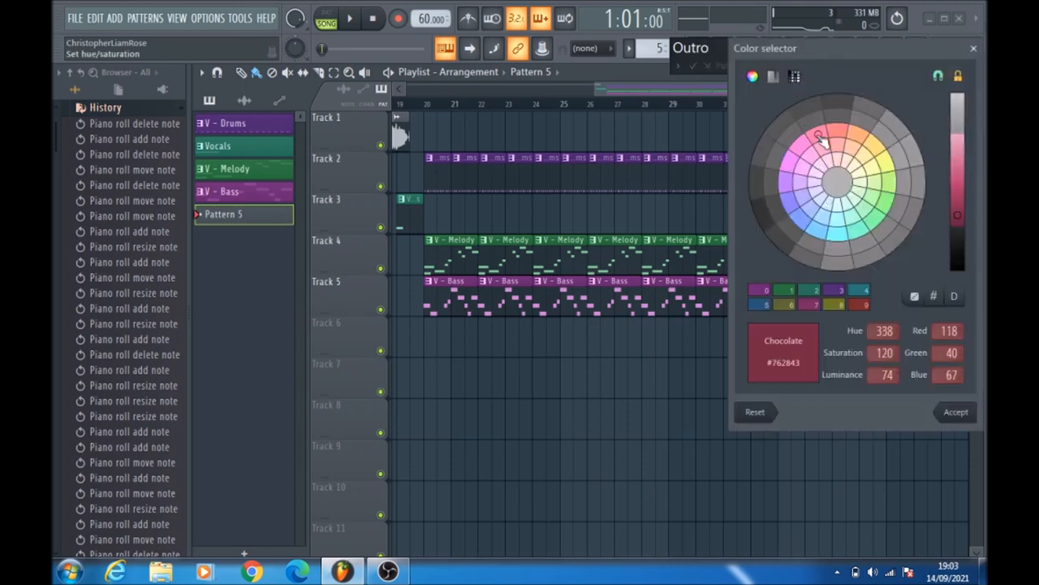
key("Return")
key("Return")
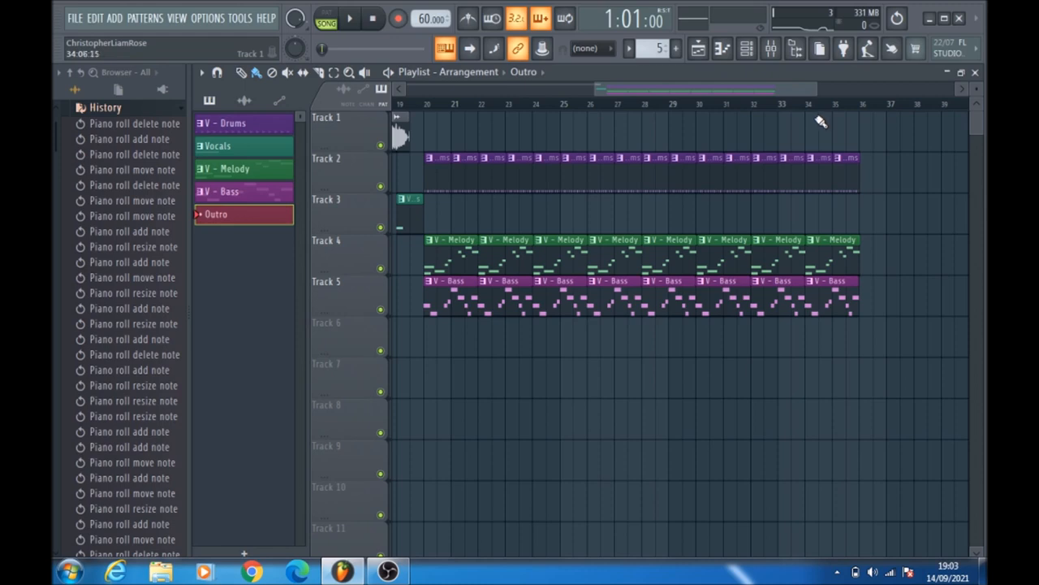
In the Outro pattern, program FPC 4 Kick on steps 1, 3, 5 and 7 and Kick (22) on steps 9, 10, 13 and 14.
left_click(744, 51)
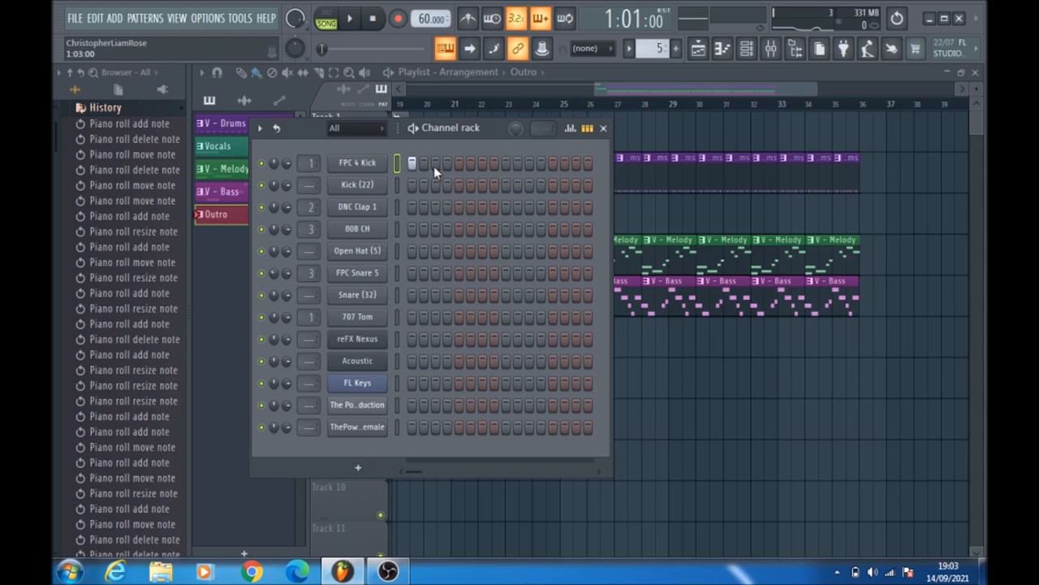
left_click(459, 163)
left_click(482, 163)
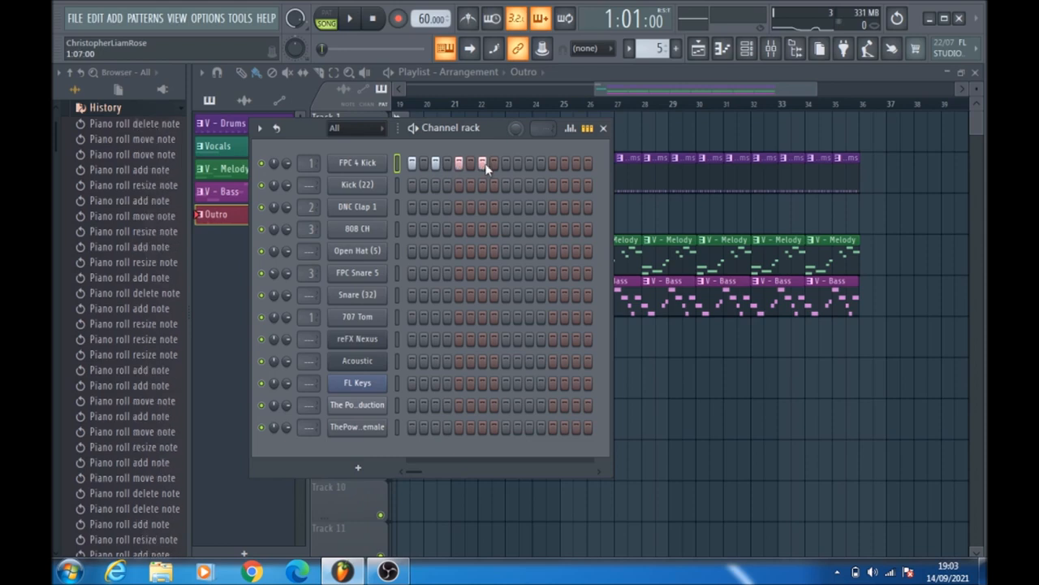
left_click(506, 186)
left_click(518, 186)
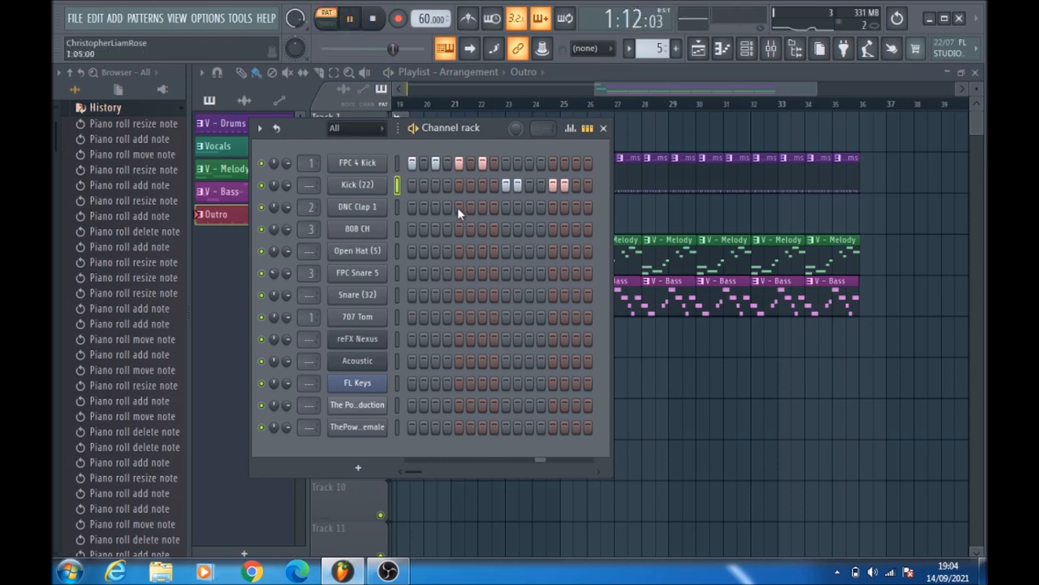
Program DNC Clap 1 on steps 5, 6 and 15 of the Outro pattern.
left_click_drag(458, 207, 475, 203)
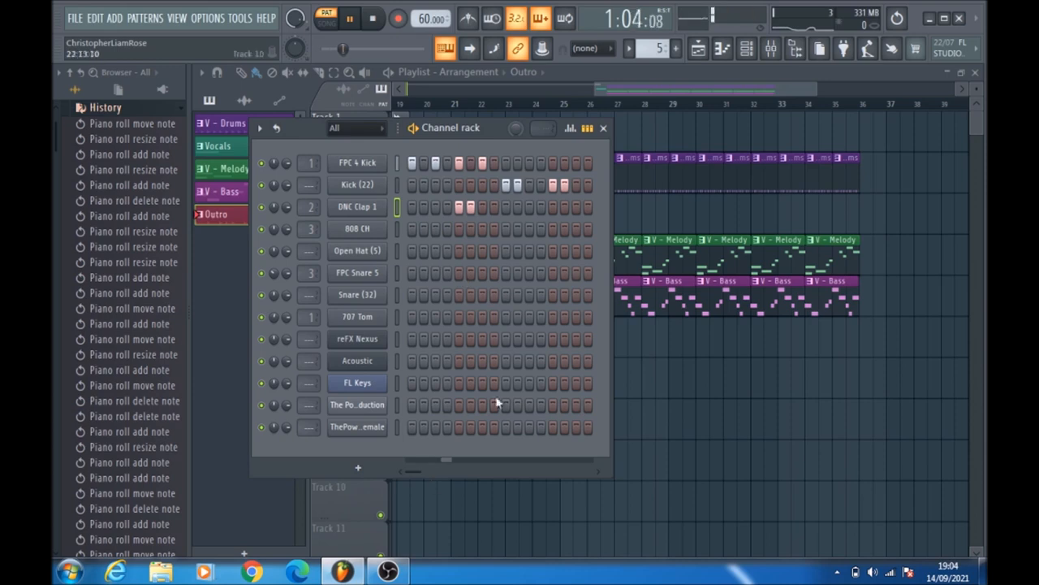
left_click(552, 208)
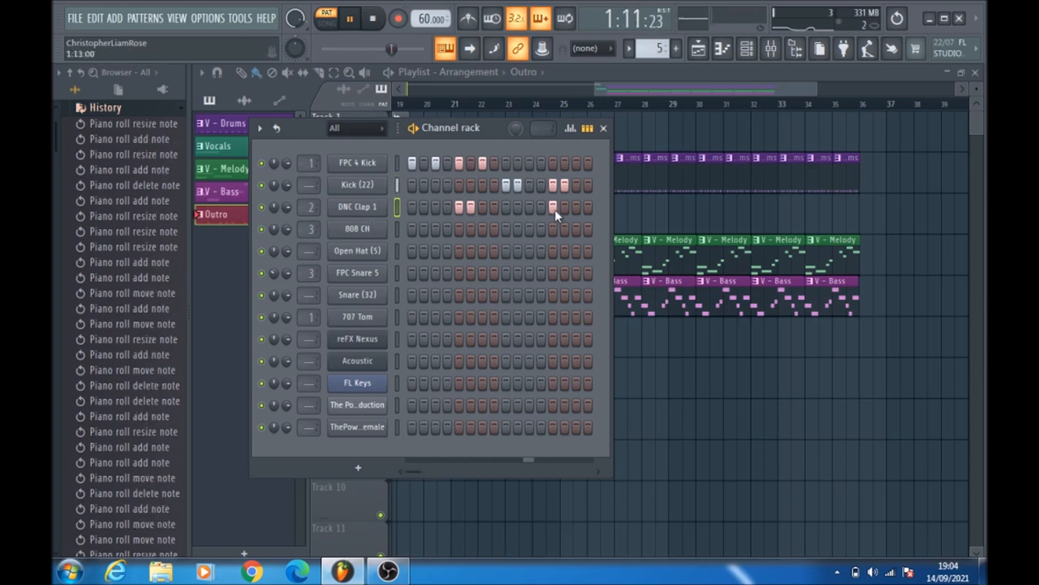
left_click(552, 207)
left_click(576, 208)
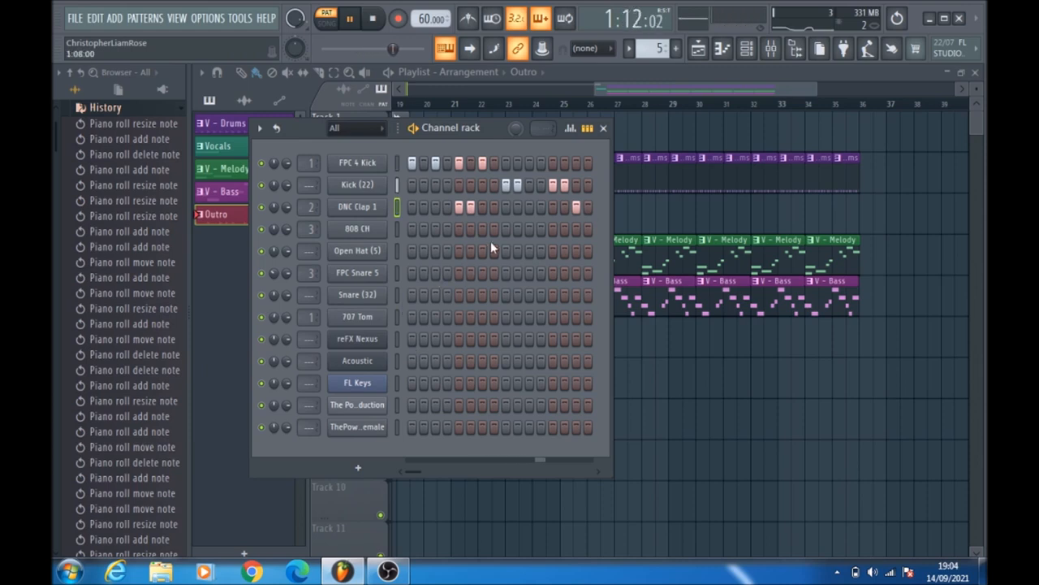
Program 808 CH on steps 3, 4, 11 and 12 and Open Hat (5) on steps 7, 8, 15 and 16.
left_click(435, 230)
left_click(447, 229)
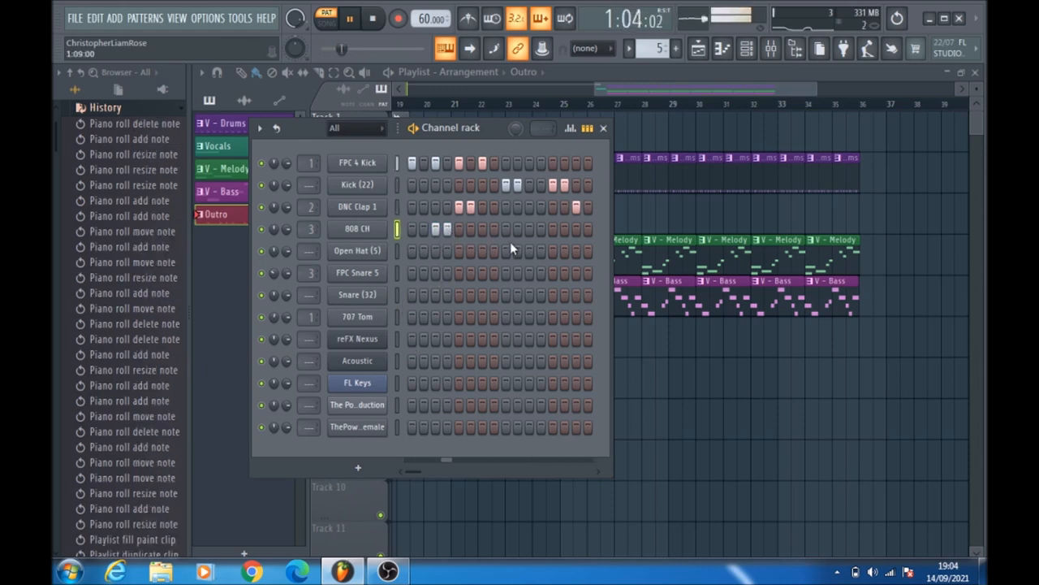
left_click(540, 232)
left_click(531, 232)
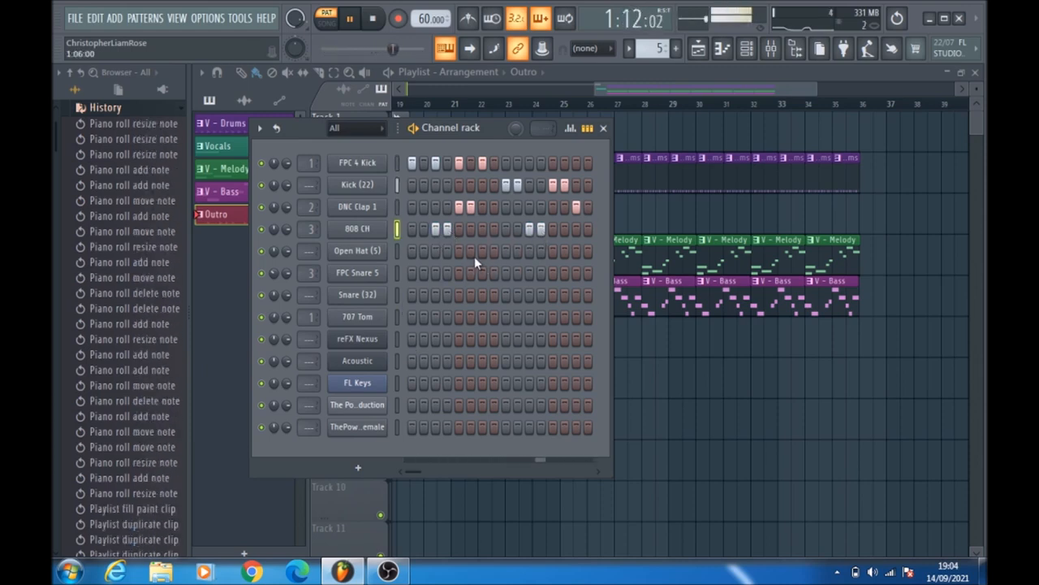
left_click(482, 251)
left_click(493, 251)
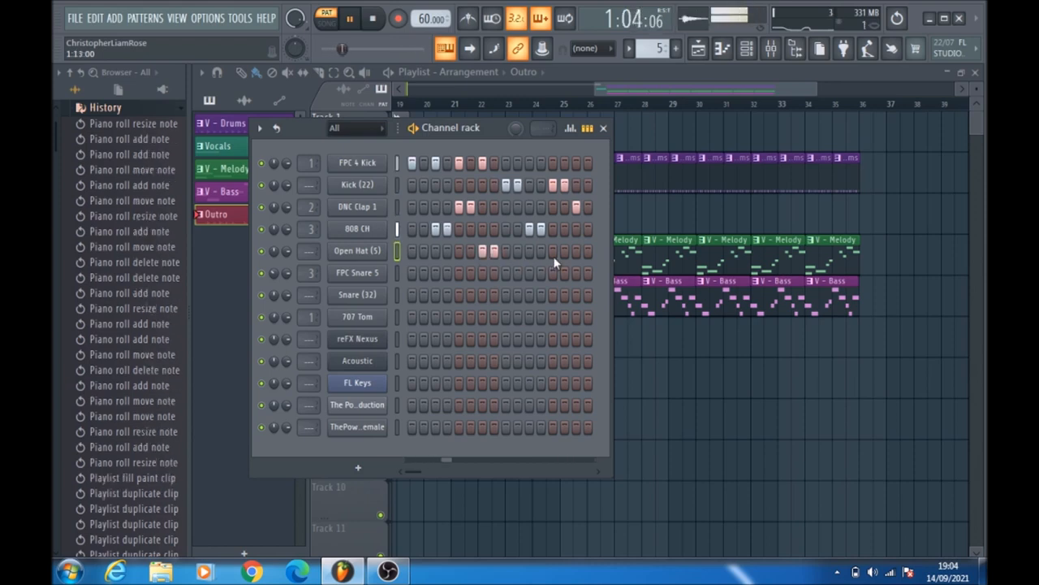
left_click(576, 252)
left_click(587, 252)
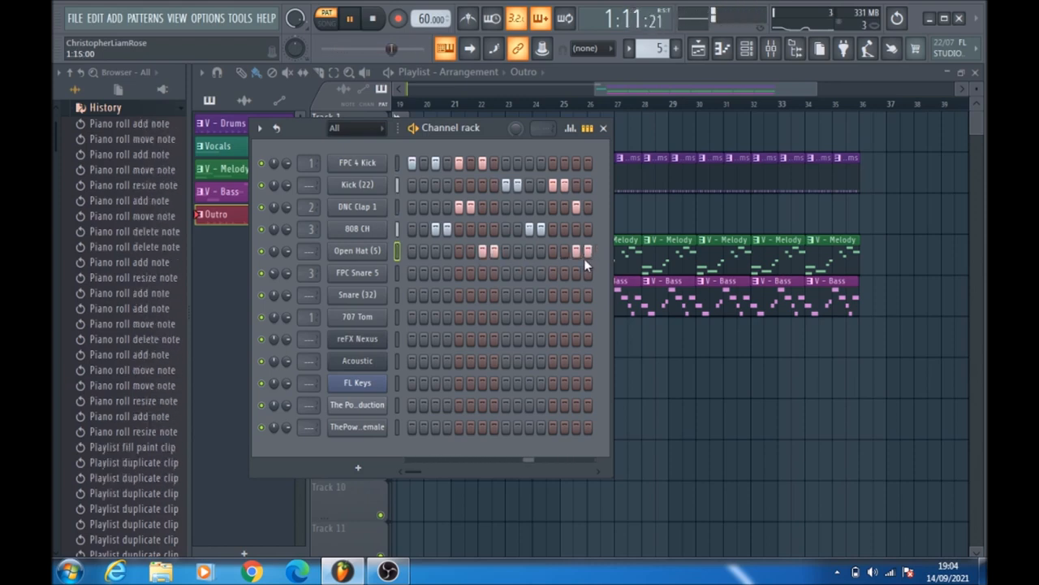
Program FPC Snare 5 on steps 9, 11, 14 and 15 of the Outro pattern.
left_click(506, 273)
left_click(530, 273)
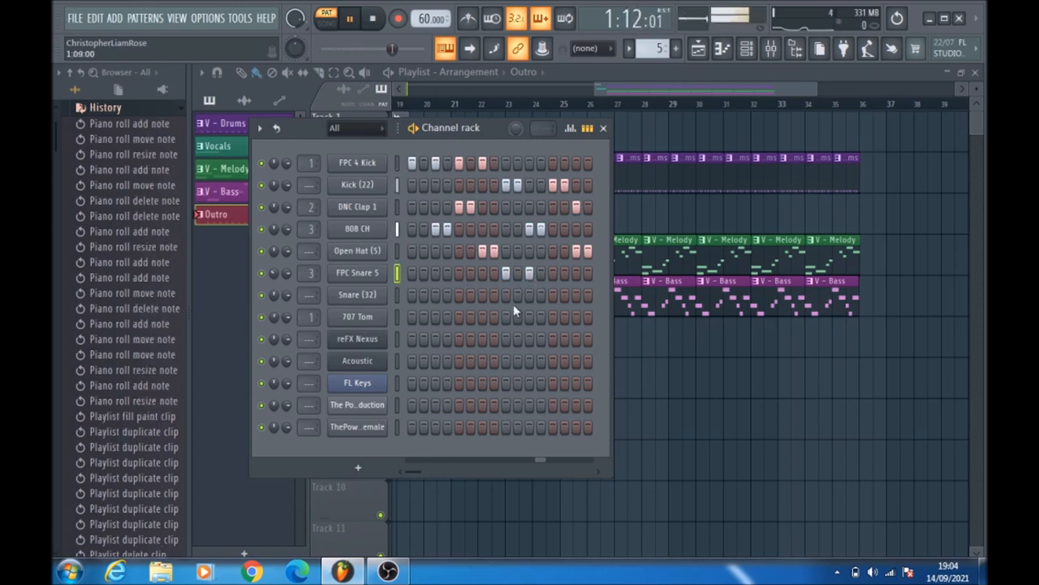
left_click(564, 273)
left_click(577, 273)
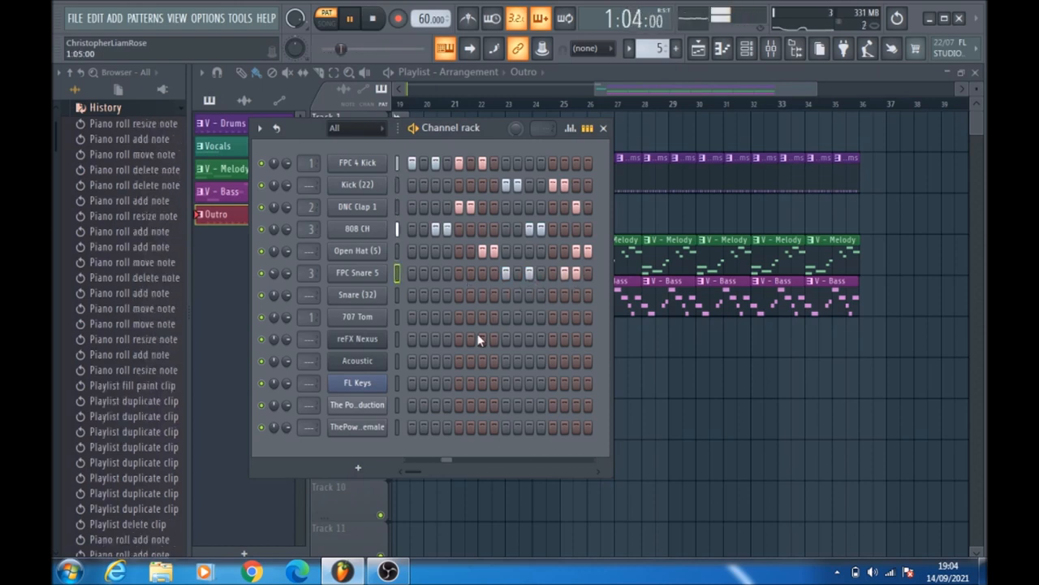
Program Snare (32) on steps 5, 6, 13 and 14, and clear FPC Snare 5 from steps 14 and 15.
left_click(458, 294)
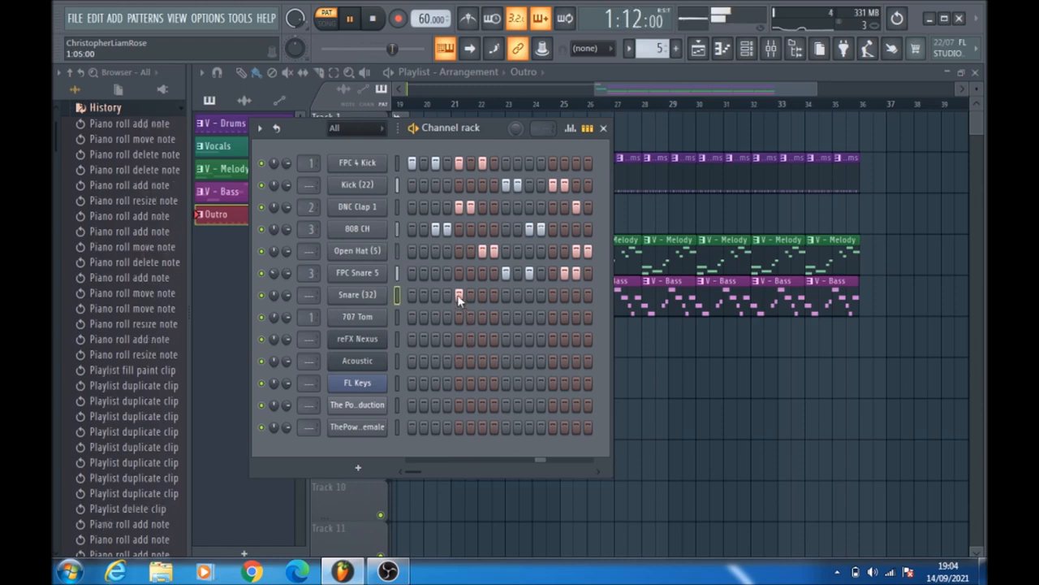
left_click(471, 296)
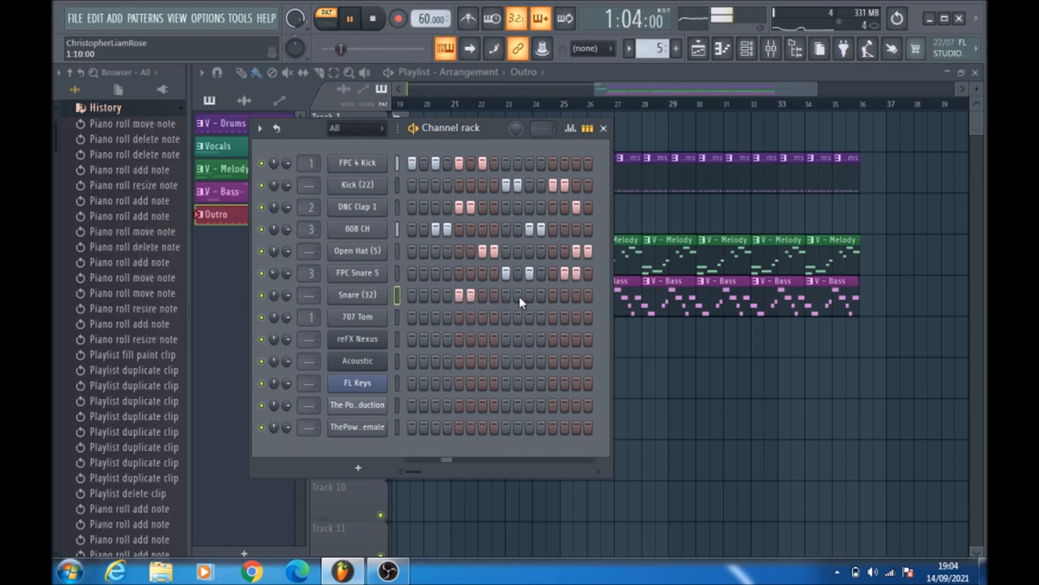
right_click(577, 275)
right_click(565, 275)
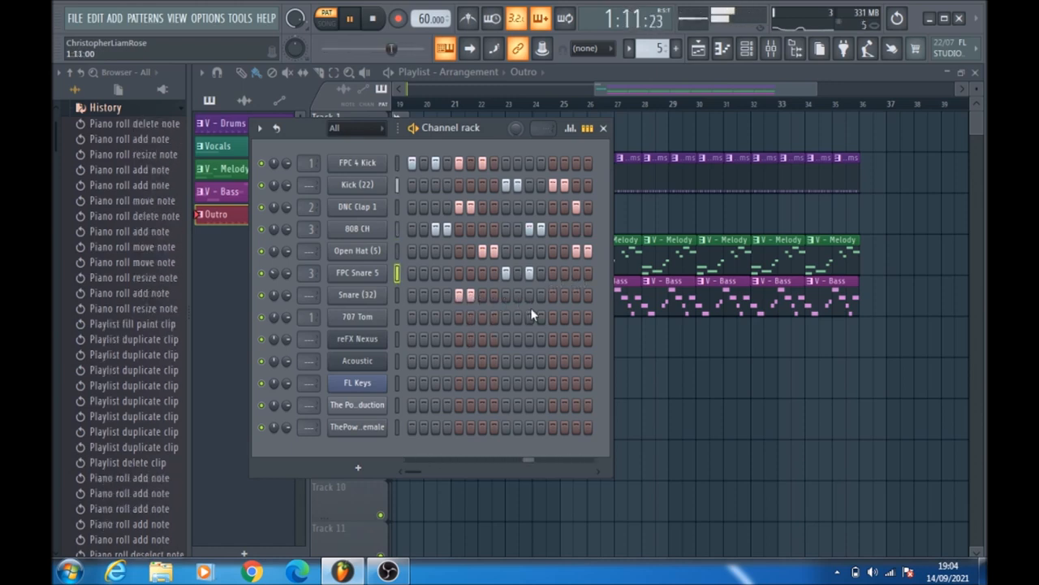
left_click(552, 295)
left_click(564, 296)
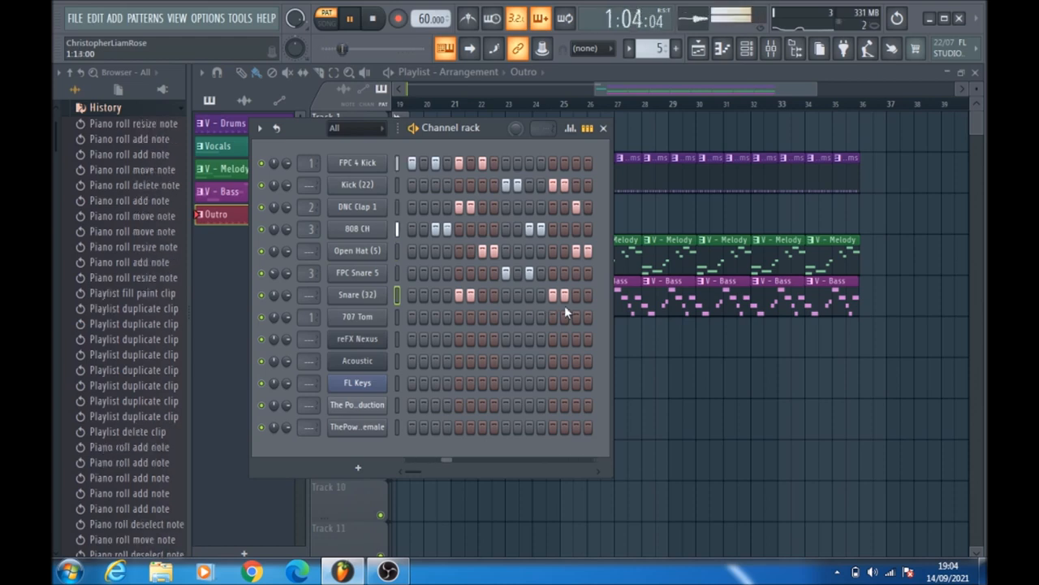
In the 707 Tom piano roll, add one-step F#5 and E5 notes on steps 13 and 15 of bar 1 and close it.
right_click(376, 318)
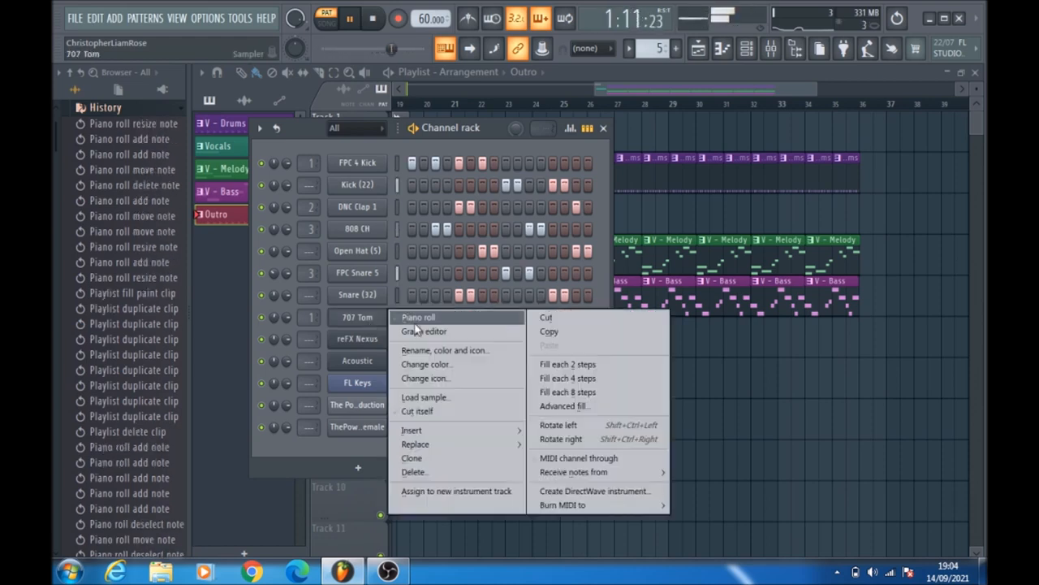
left_click(406, 317)
left_click(306, 309)
left_click_drag(306, 309, 462, 269)
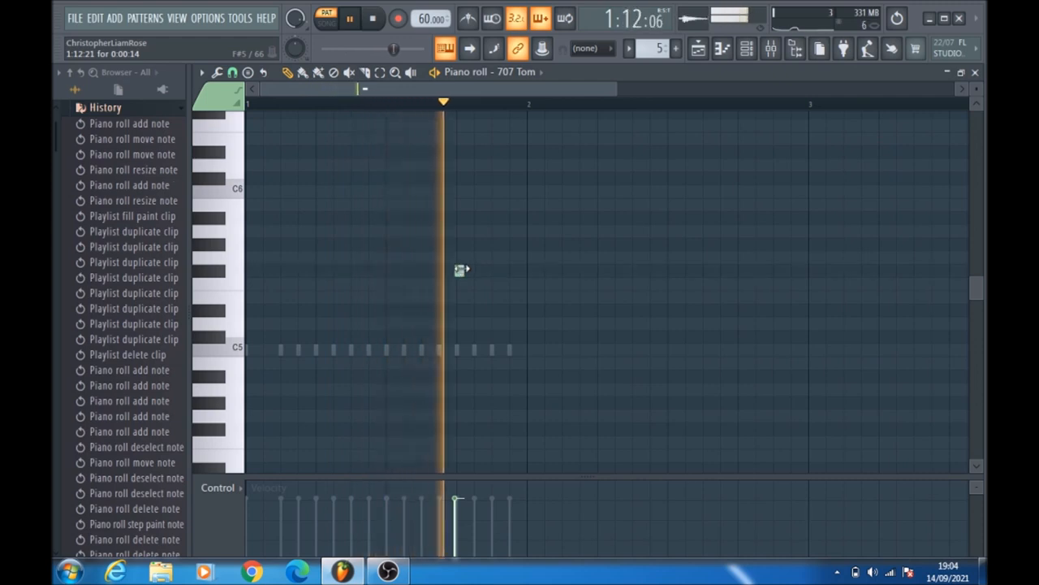
left_click_drag(459, 270, 462, 270)
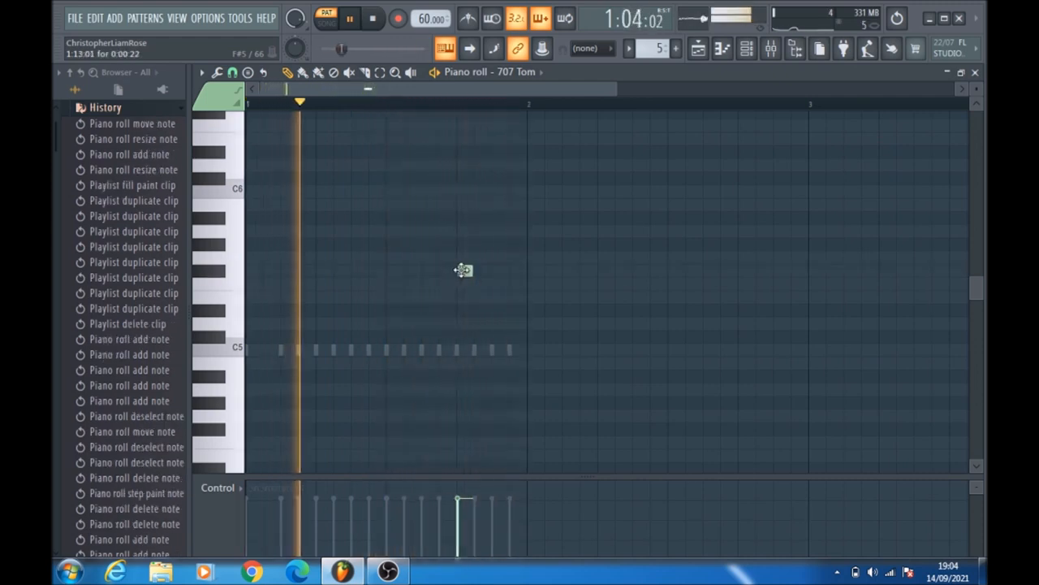
left_click(497, 298)
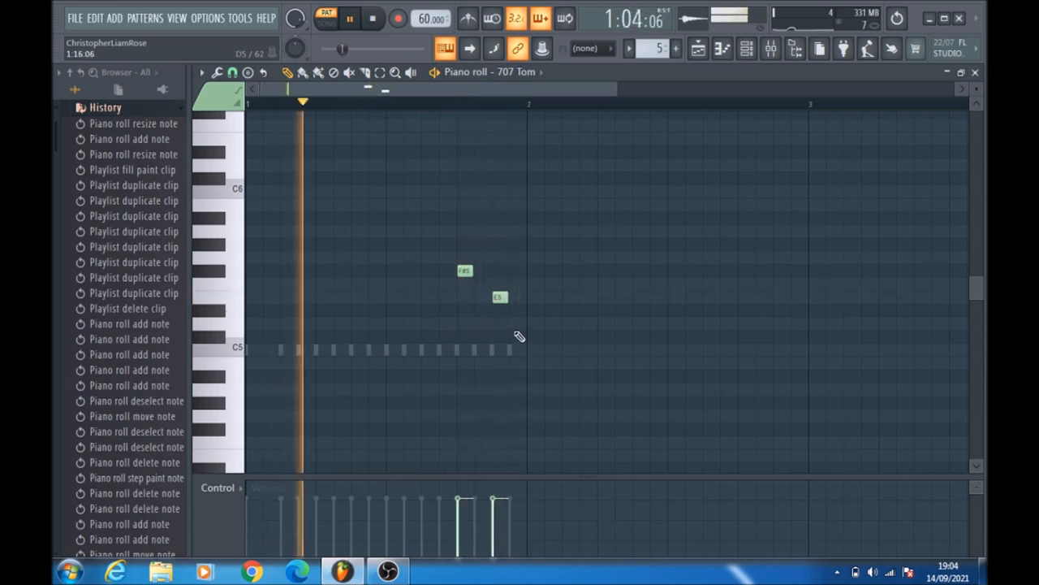
left_click(975, 74)
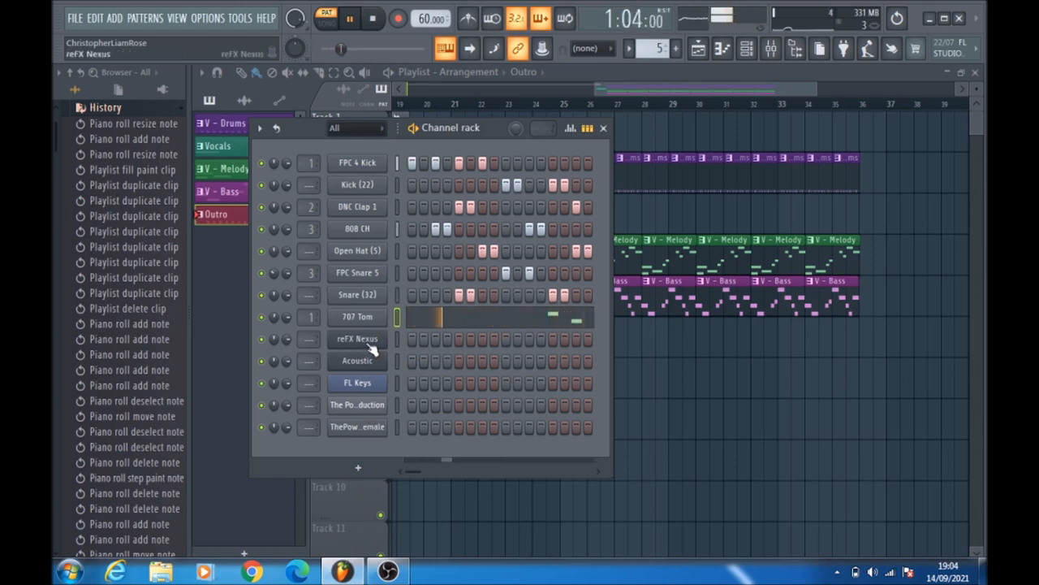
In the FL Keys piano roll, build a one-beat chord of D5, F5 and A5 on beat 1 of bar 1.
right_click(360, 385)
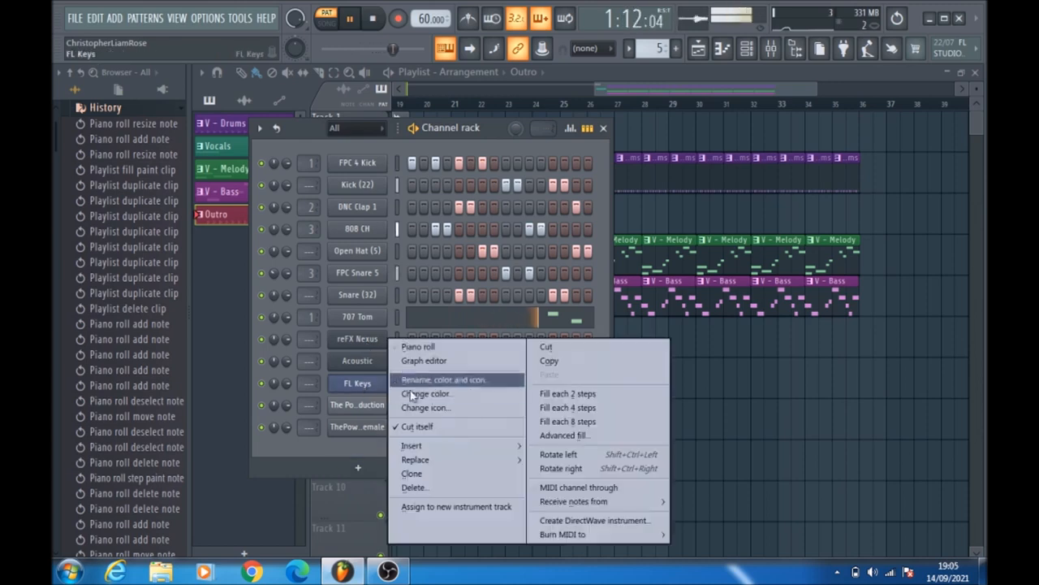
left_click(417, 348)
left_click(262, 323)
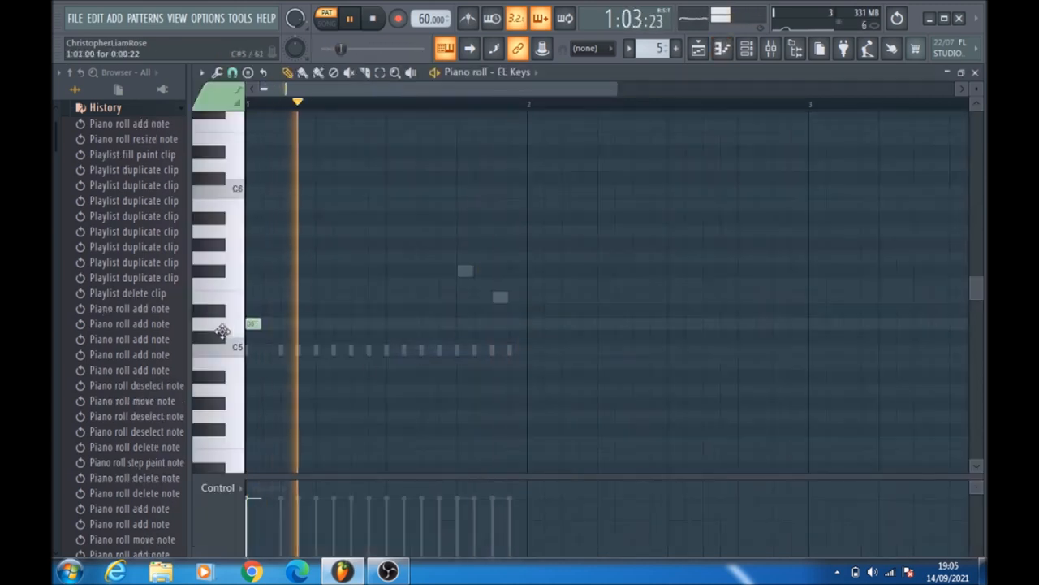
left_click_drag(265, 321, 320, 322)
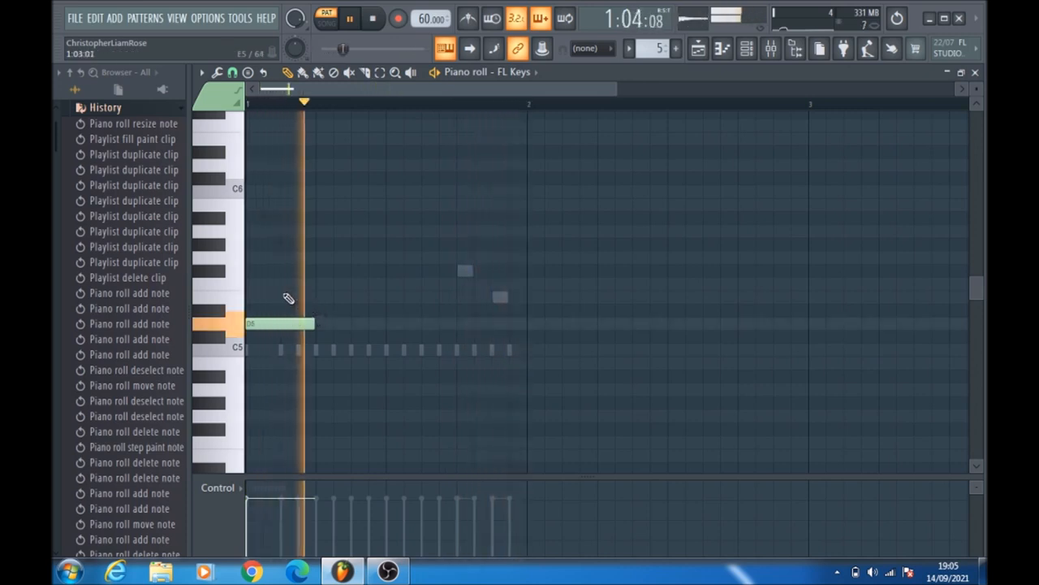
left_click(268, 282)
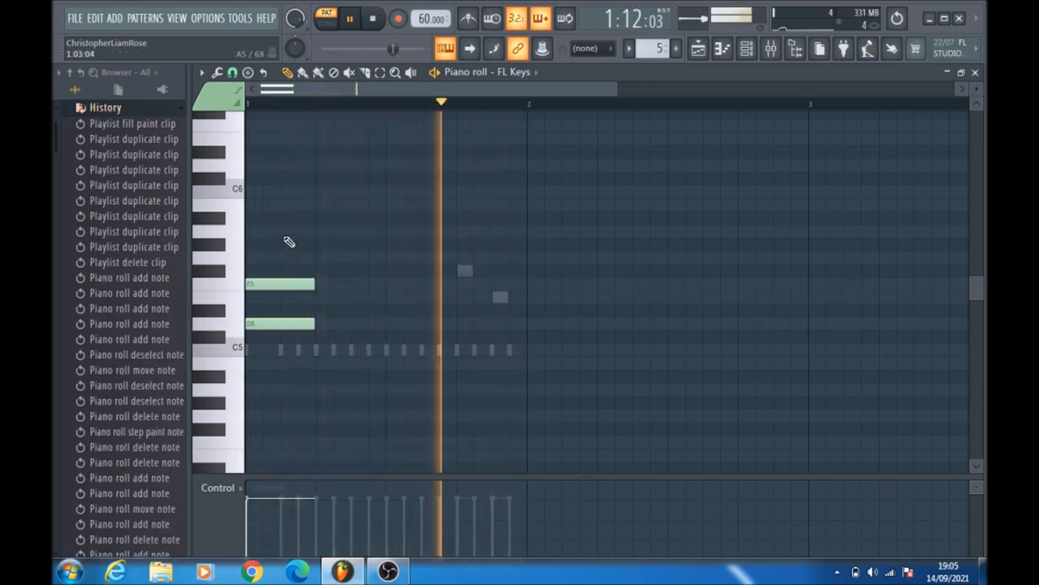
left_click(260, 232)
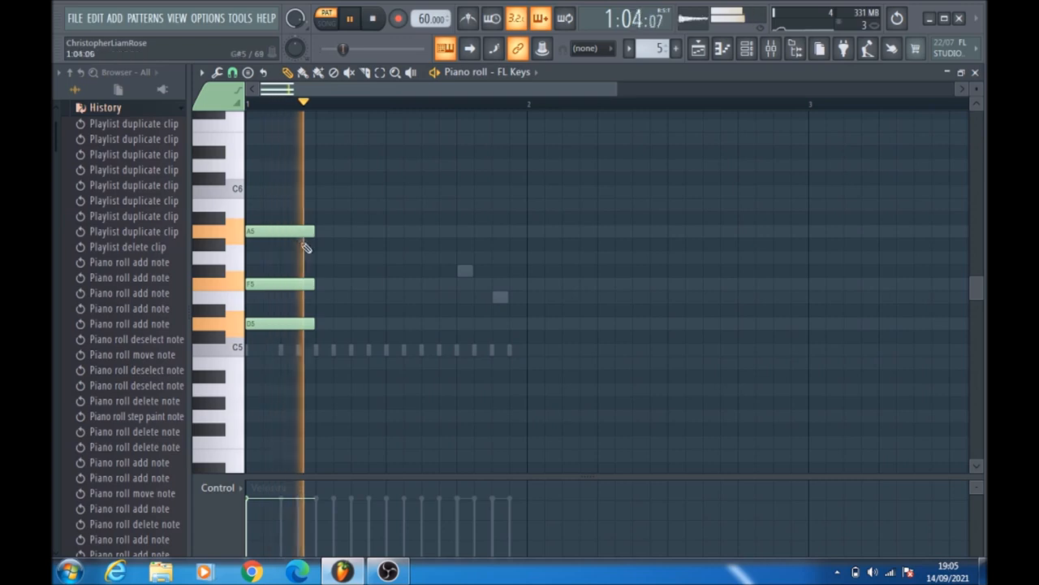
In the FL Keys piano roll, add a one-beat B5 on beat 3 of bar 1 and half-beat A5 and G#5 notes across beat 4.
left_click(387, 204)
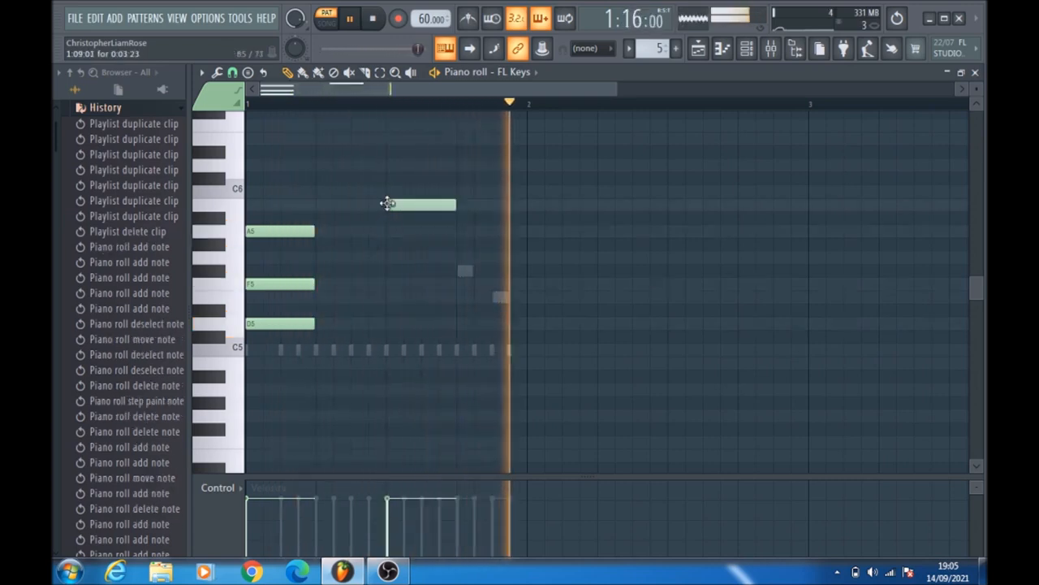
left_click(459, 231)
left_click_drag(527, 232, 486, 236)
left_click(494, 245)
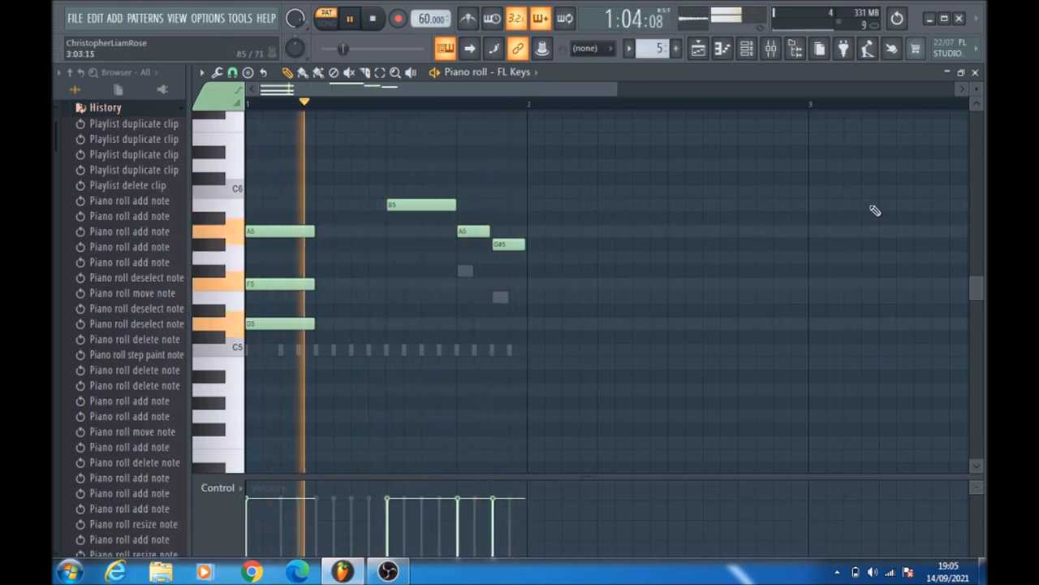
left_click(976, 73)
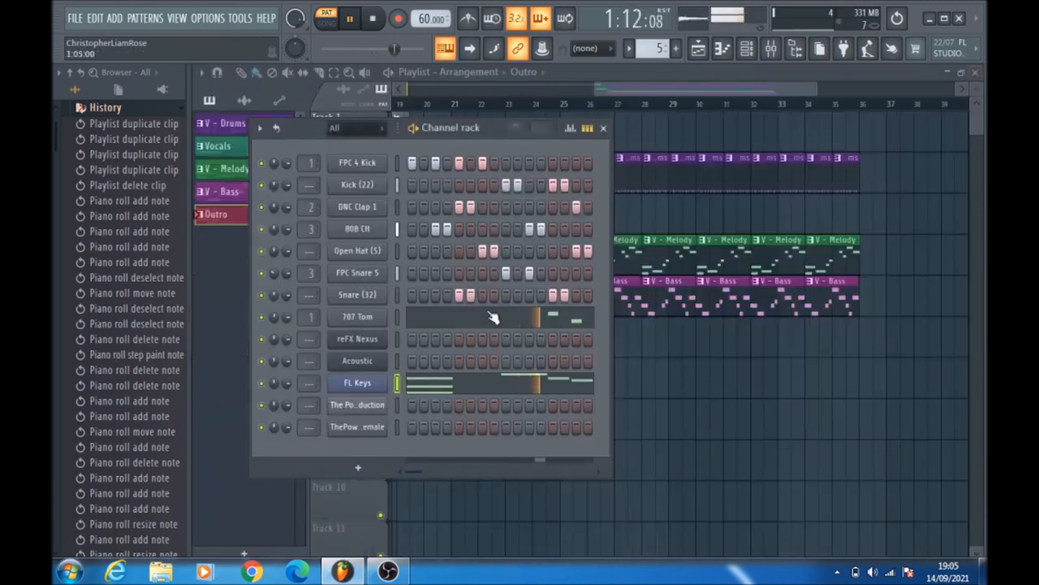
In the reFX Nexus piano roll, add one-beat B5 and C6 notes on beats 1 and 3 of bar 2.
right_click(370, 347)
left_click(415, 340)
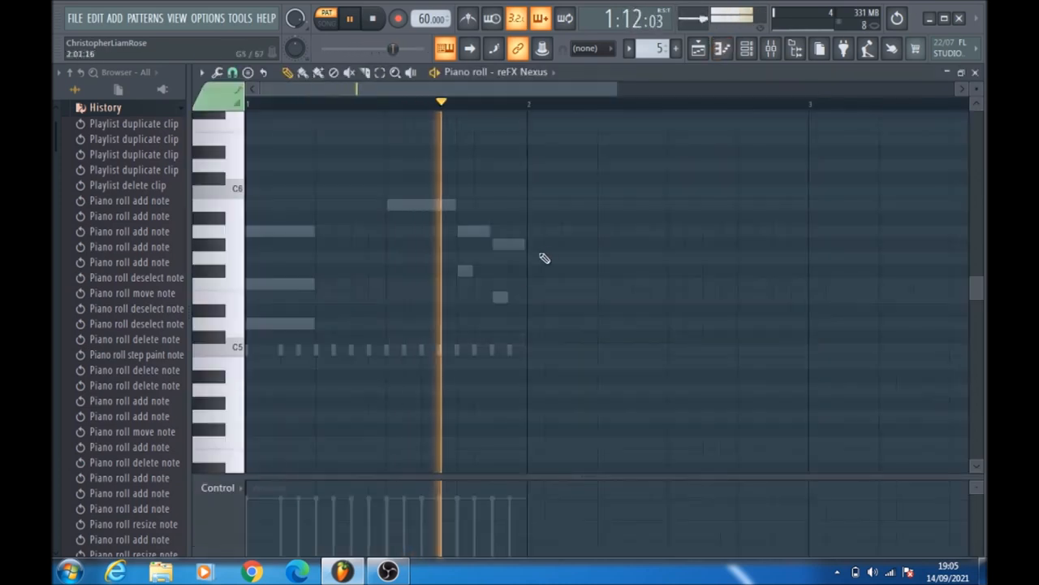
left_click(544, 204)
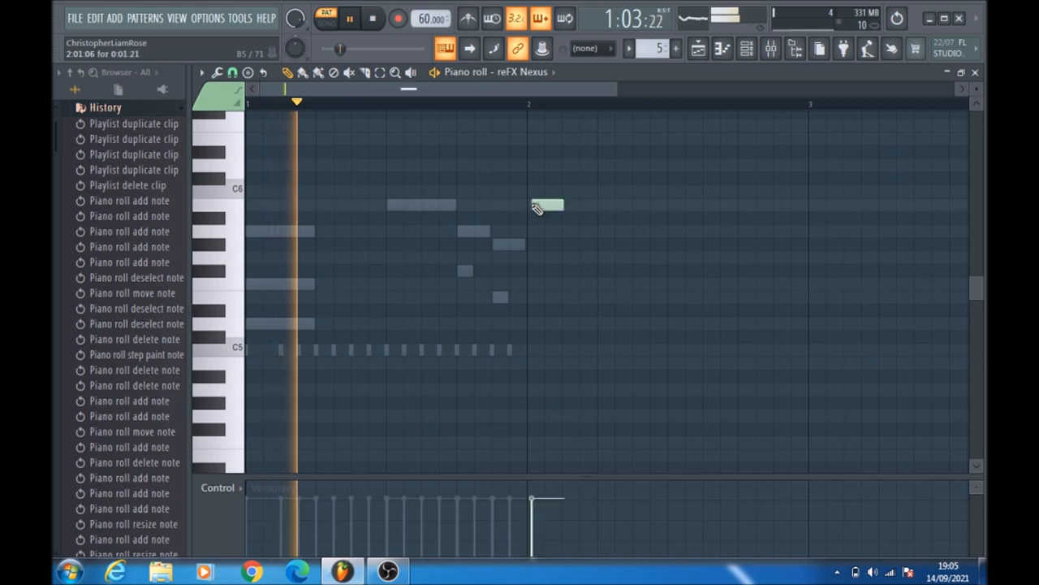
left_click_drag(556, 202, 554, 202)
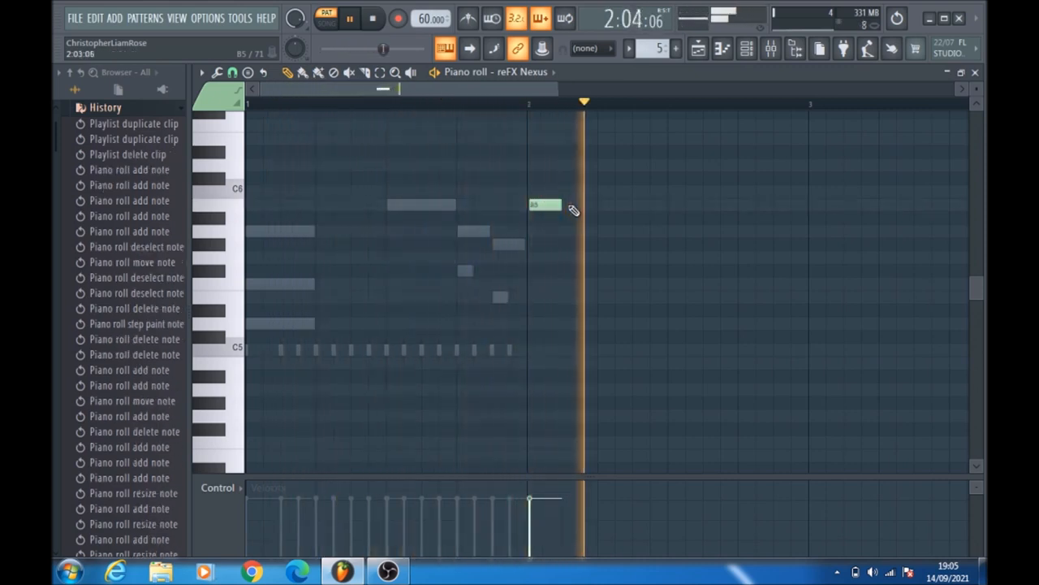
left_click_drag(562, 205, 592, 207)
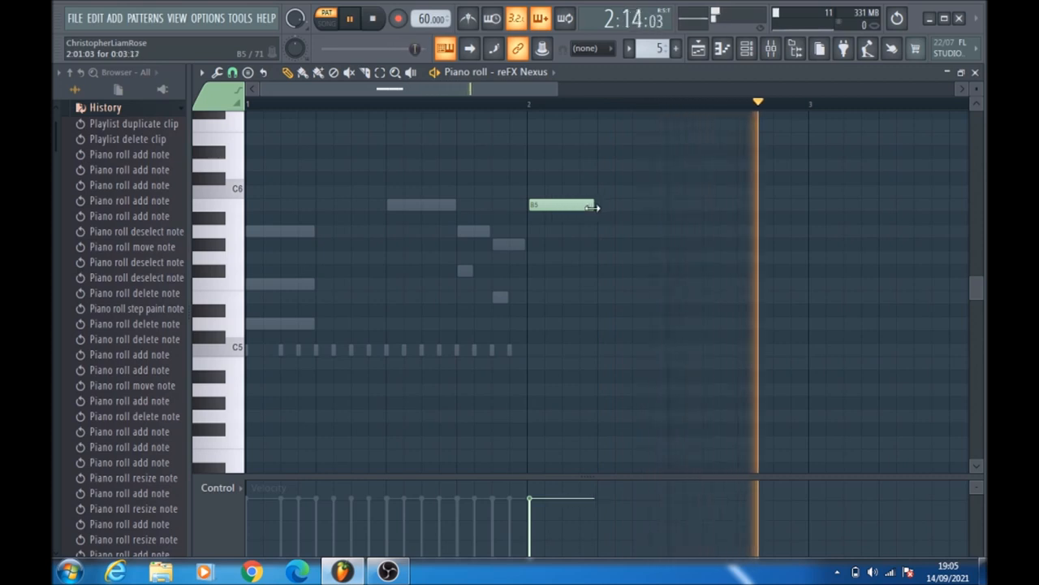
left_click(669, 191)
Add half-beat notes to bar 3, with D6 and C6 across beat 1, A#5 on beat 3 and A5 on beat 4, and close the piano roll.
left_click_drag(529, 90, 638, 92)
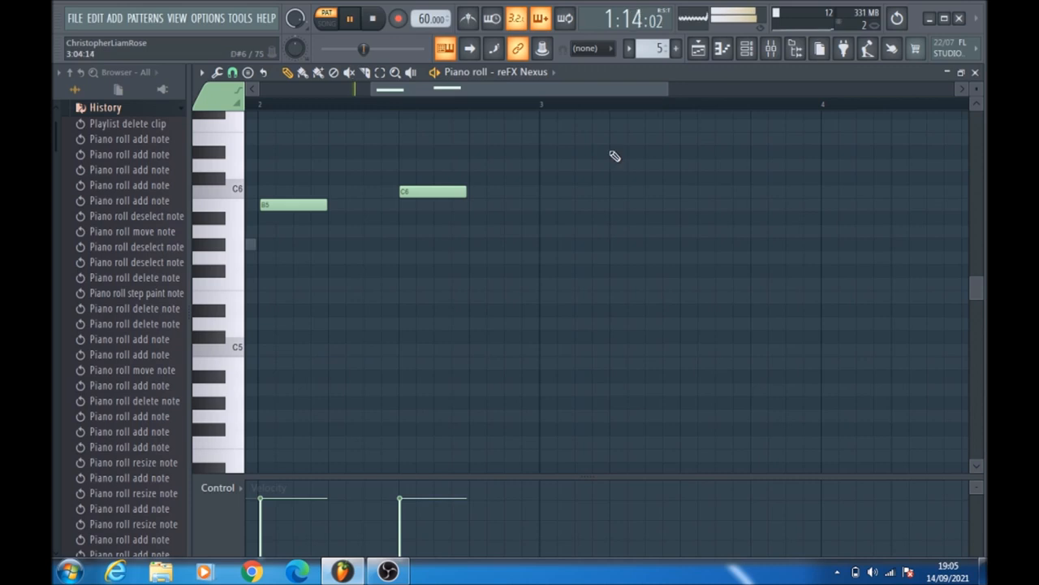
left_click(550, 168)
left_click_drag(608, 166, 578, 166)
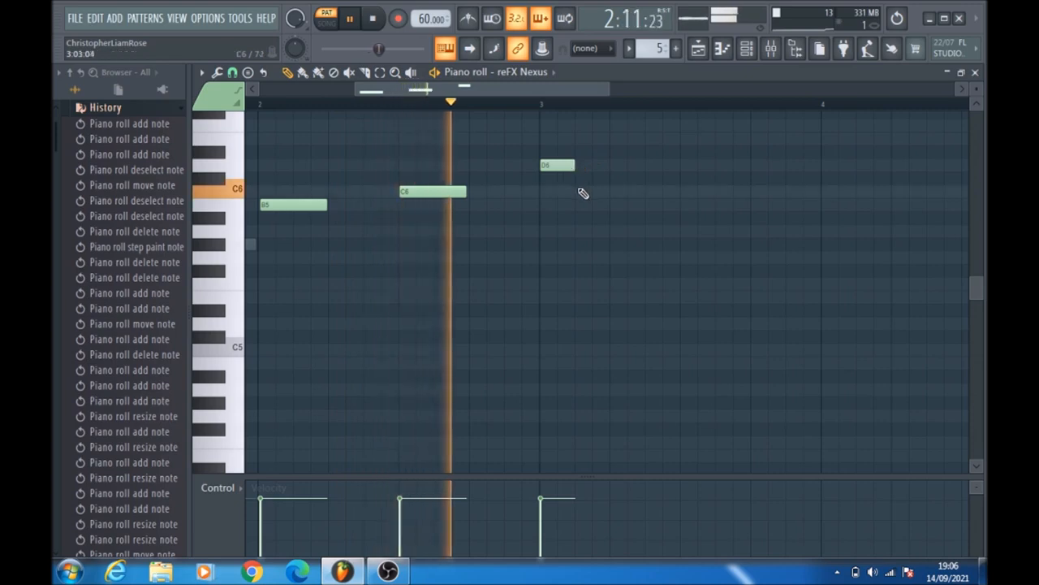
left_click(578, 191)
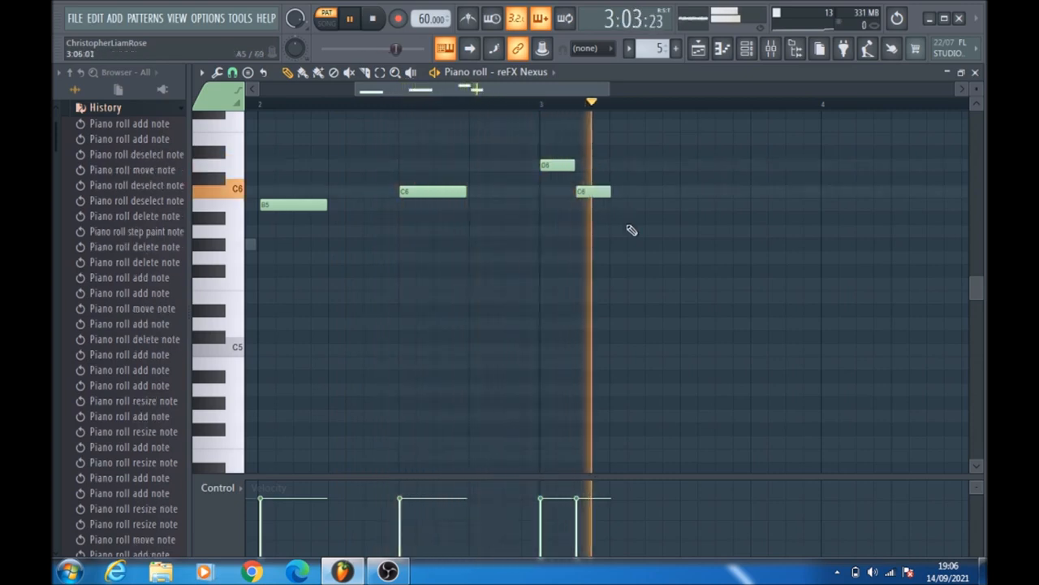
left_click(687, 218)
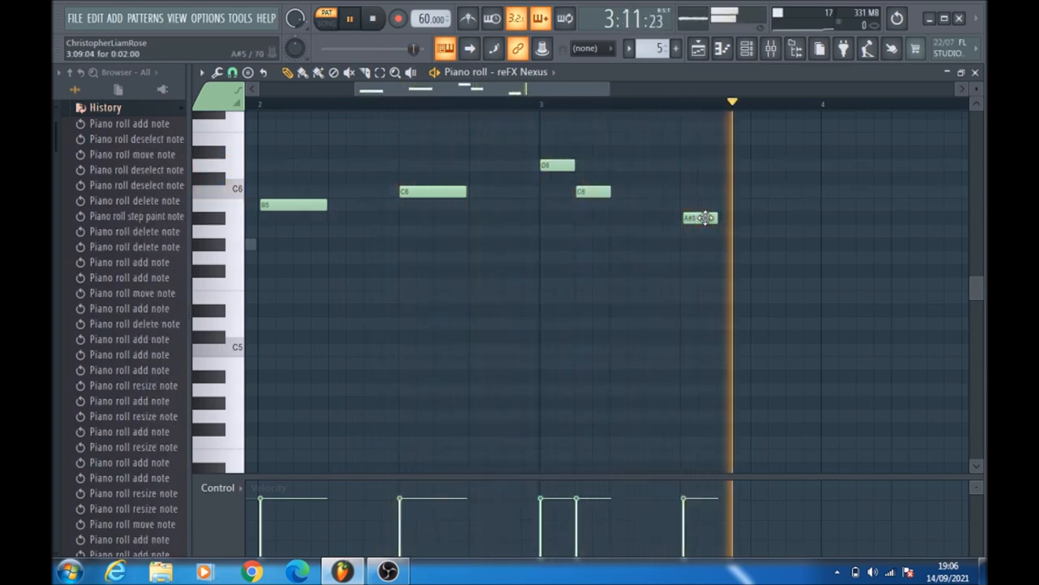
left_click_drag(706, 219, 702, 218)
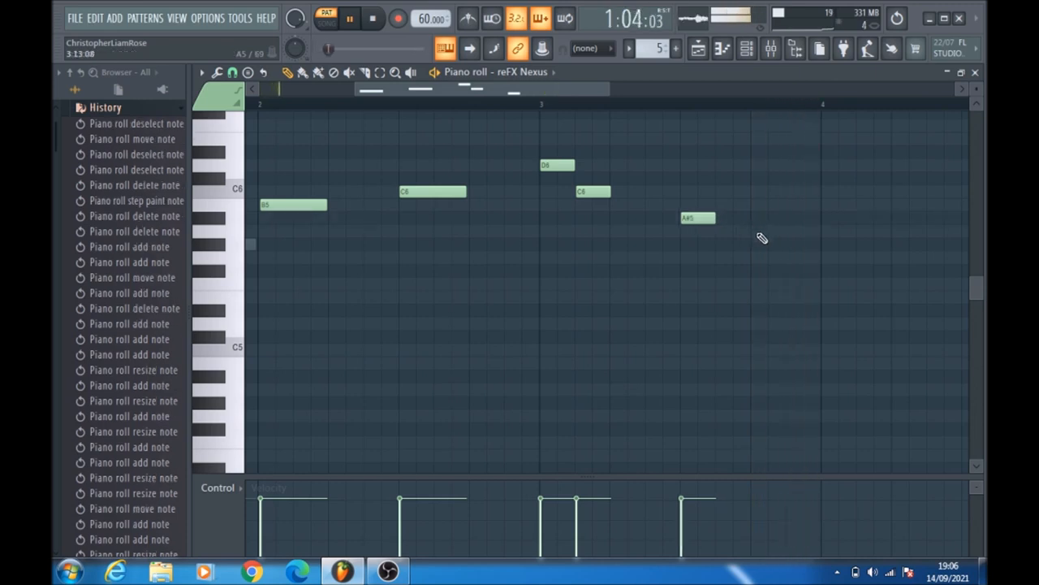
left_click(757, 230)
left_click_drag(780, 232, 778, 231)
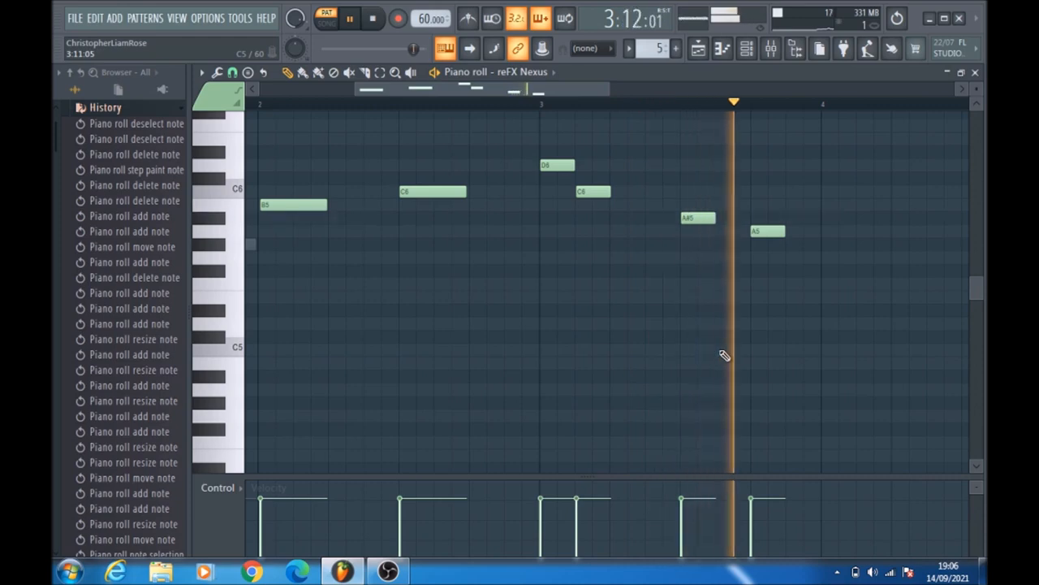
left_click(975, 72)
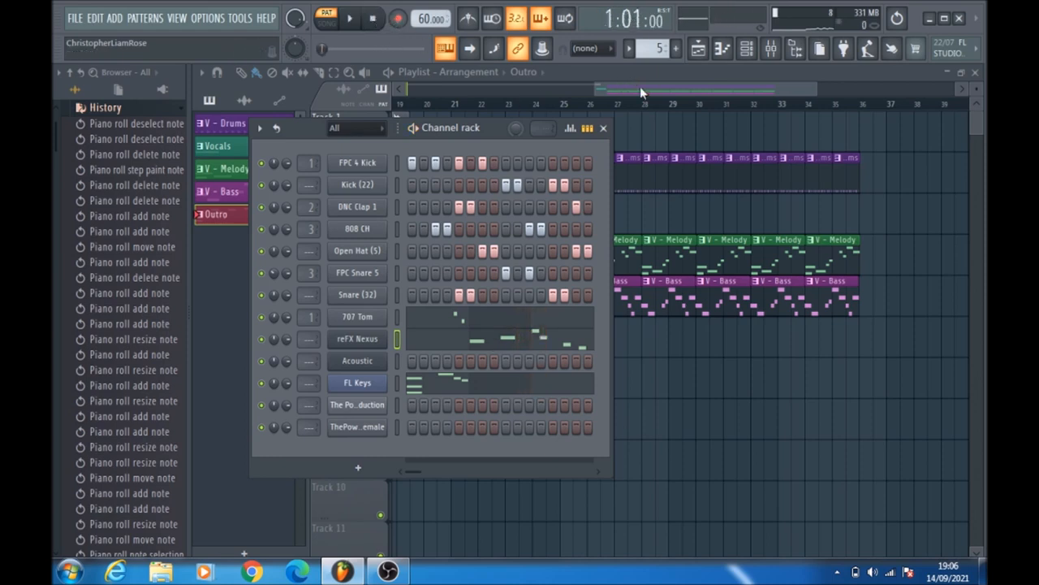
Place the Outro pattern on Track 6 at bar 36 and duplicate it twice to make three consecutive clips.
left_click(603, 127)
left_click_drag(655, 91, 717, 96)
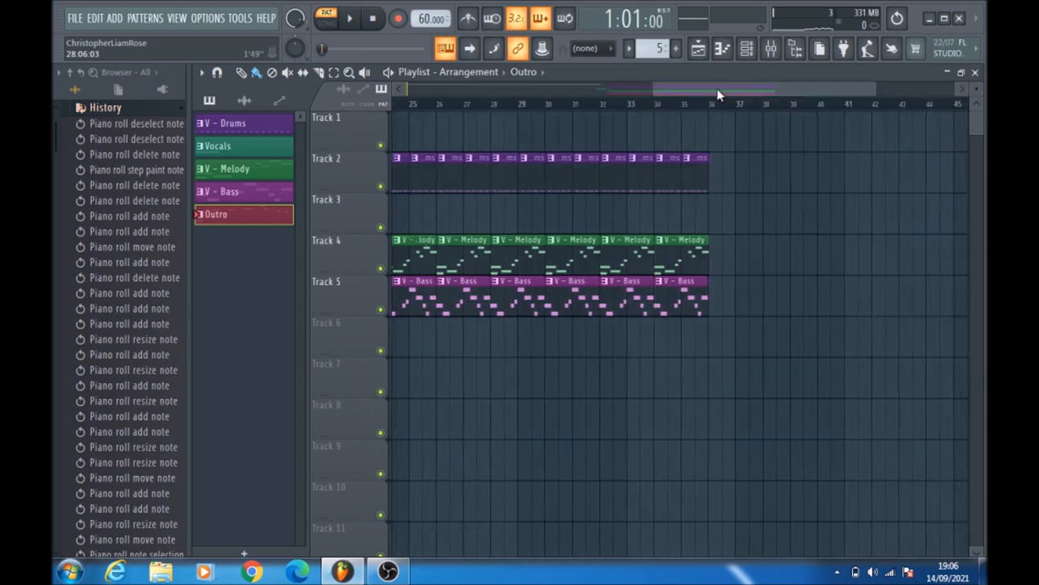
left_click(711, 343)
right_click(726, 347)
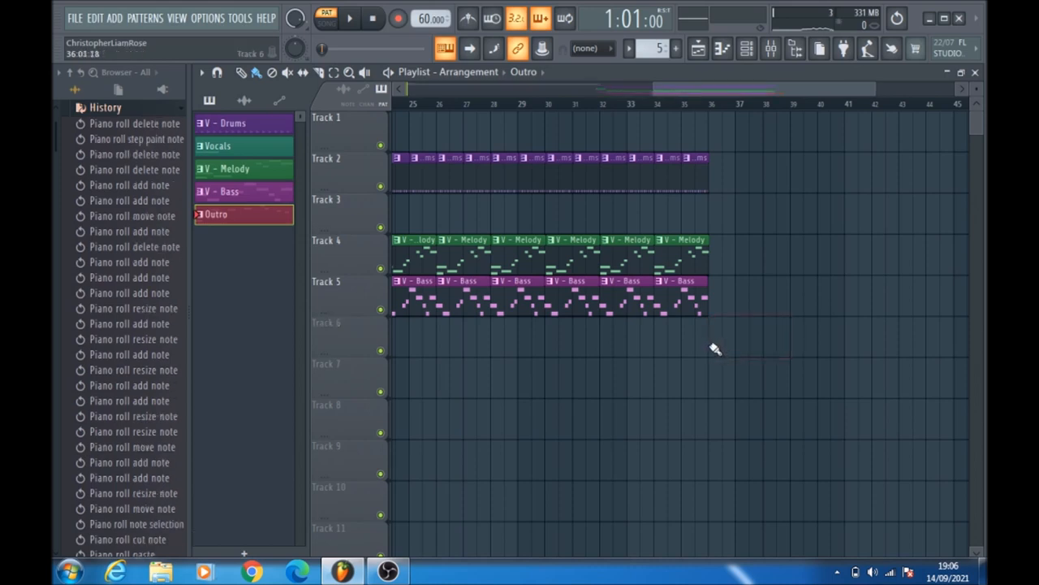
left_click(714, 348)
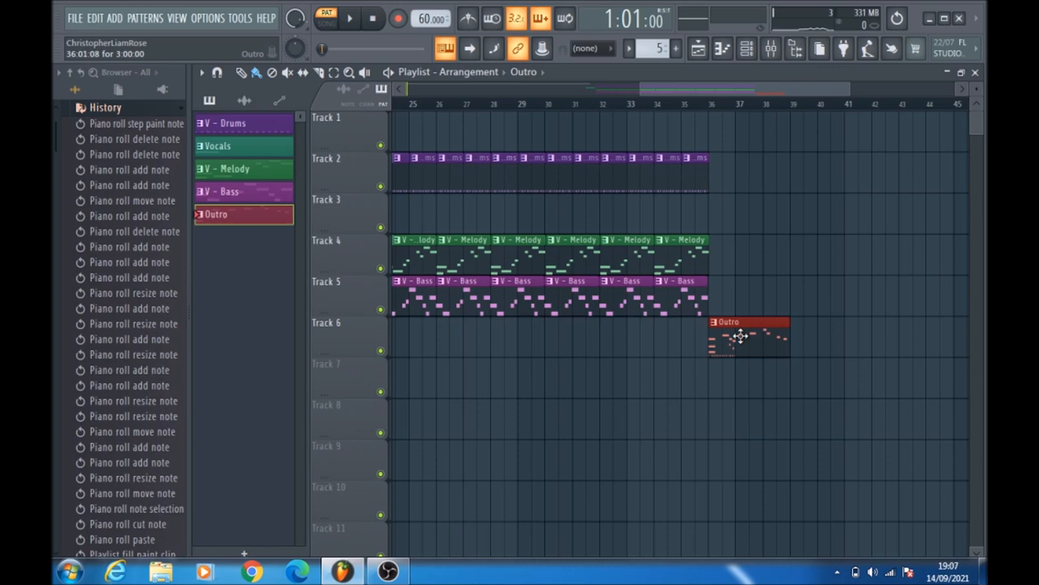
key("ctrl+b")
key("ctrl+b")
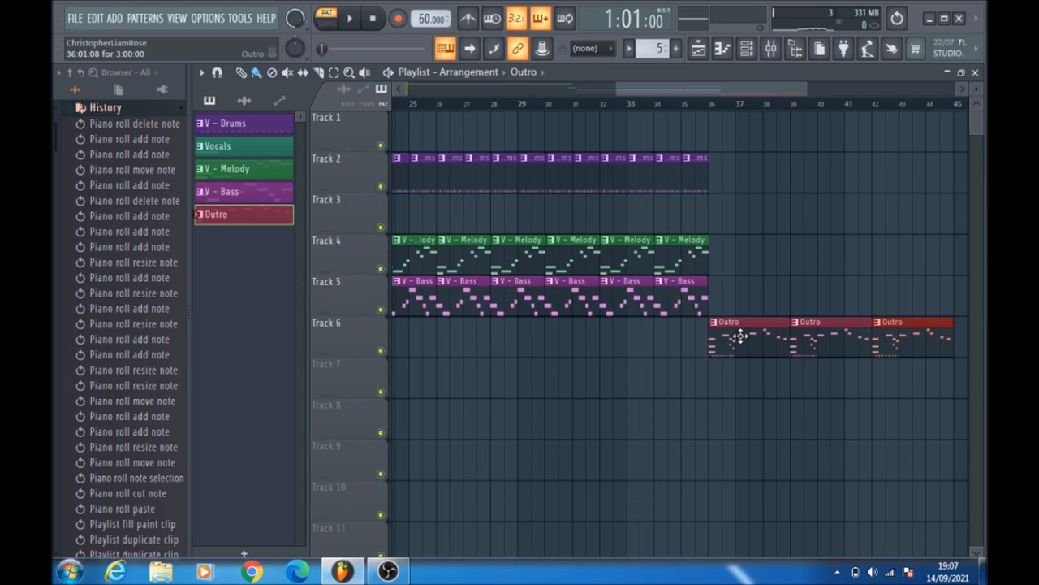
left_click_drag(728, 92, 577, 94)
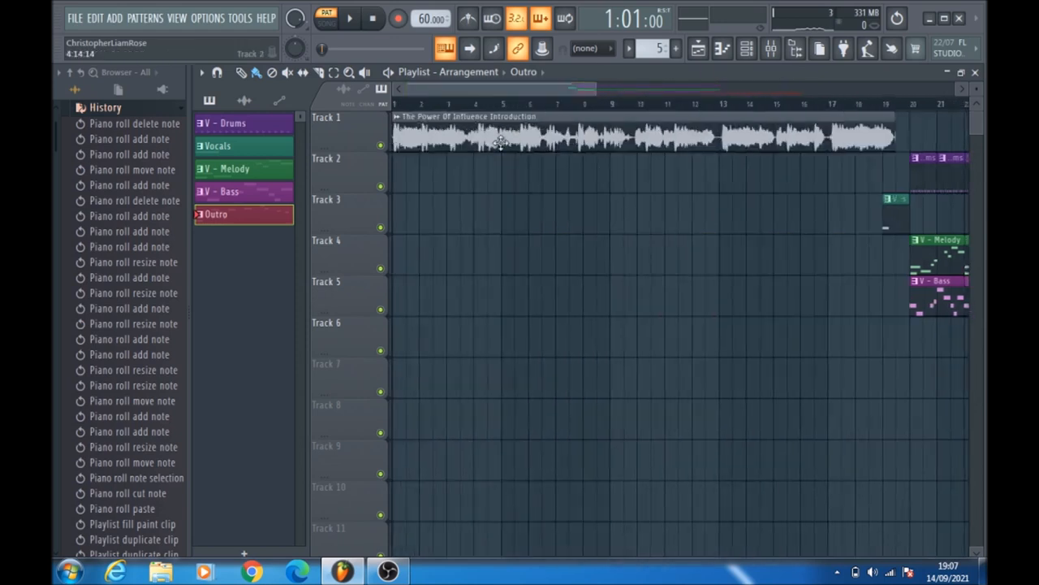
left_click_drag(515, 96, 667, 95)
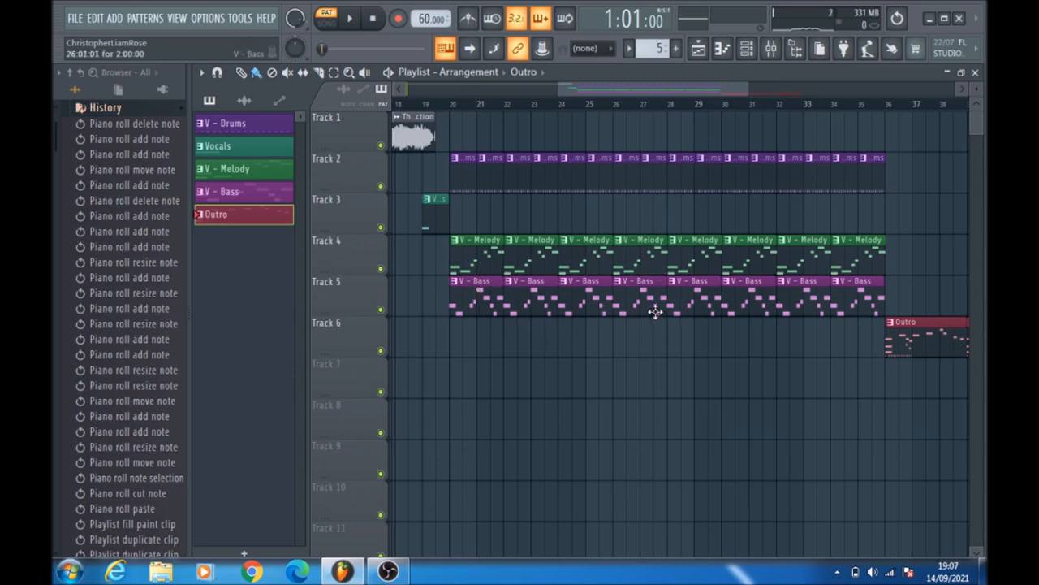
left_click_drag(685, 82, 777, 99)
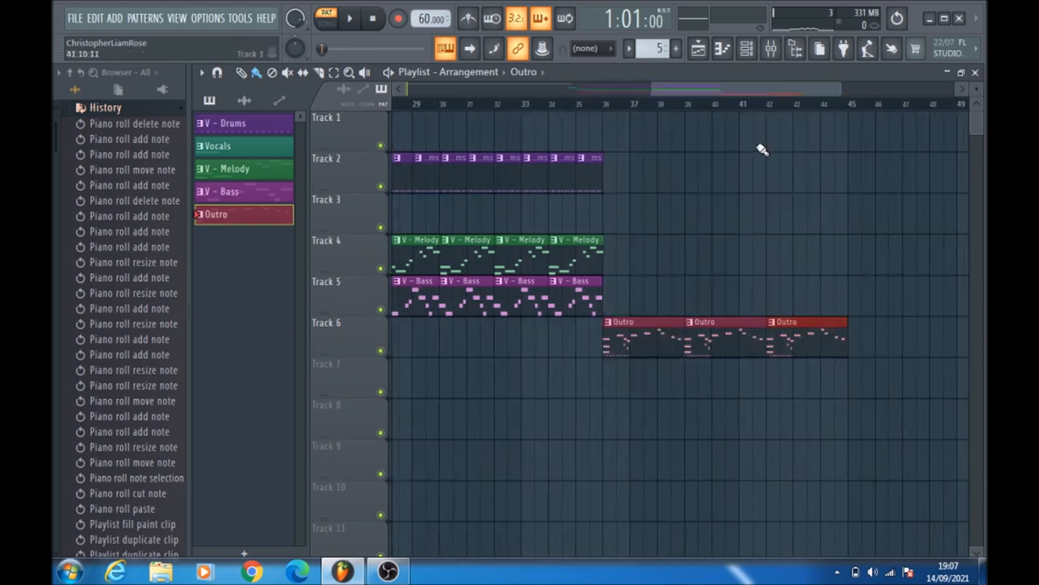
Place Vocals pattern clips on Track 6 at bars 22, 25, 28, 31 and 34.
left_click_drag(752, 101, 645, 112)
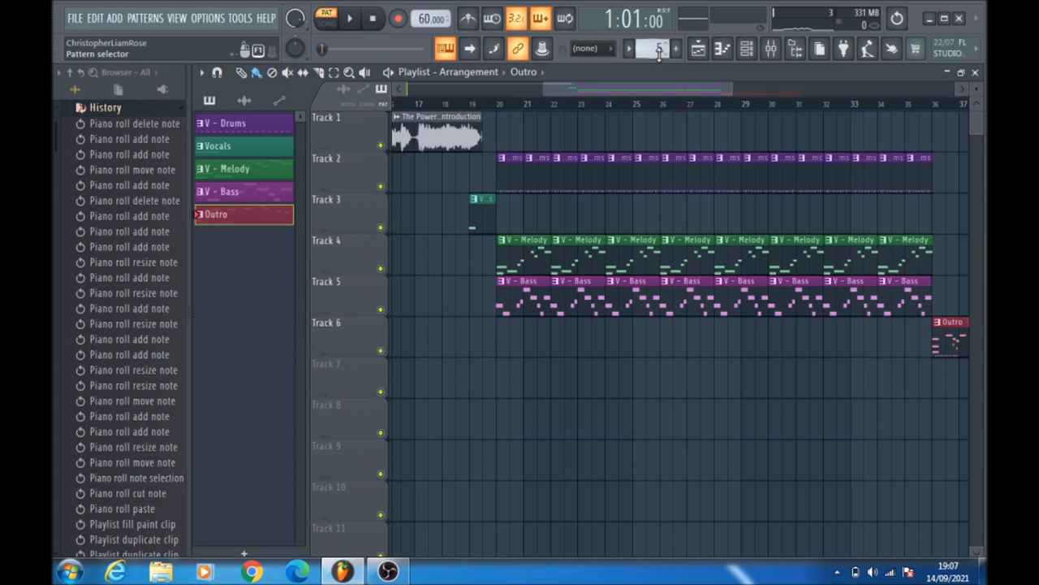
scroll(659, 48, "up", 4)
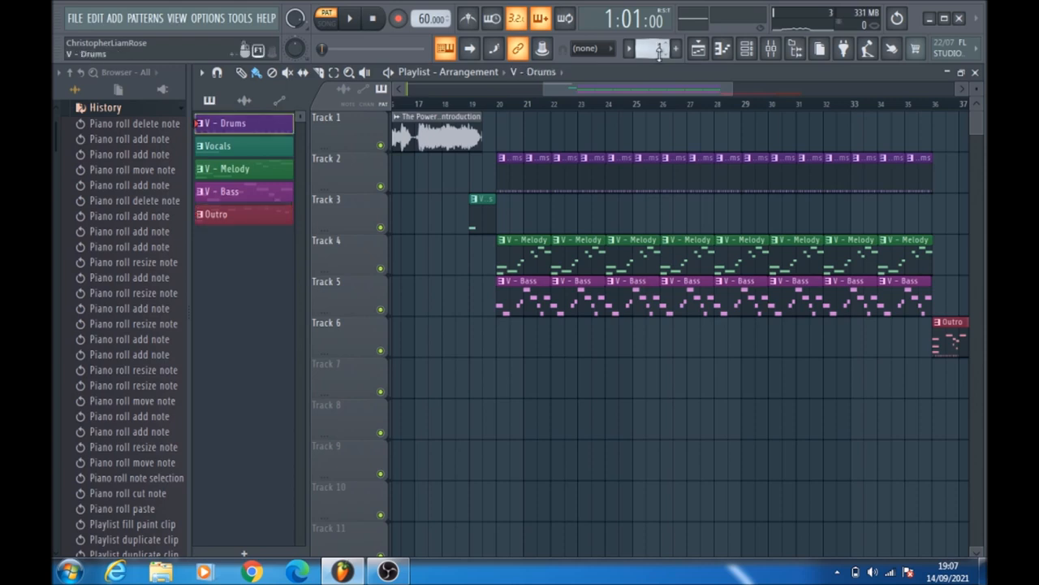
scroll(659, 49, "down", 1)
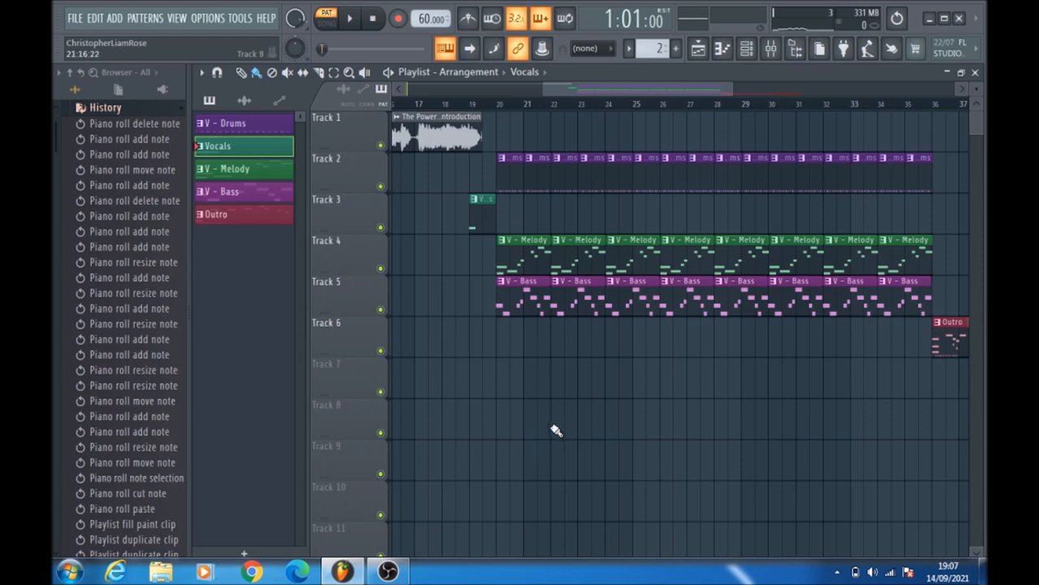
left_click(556, 349)
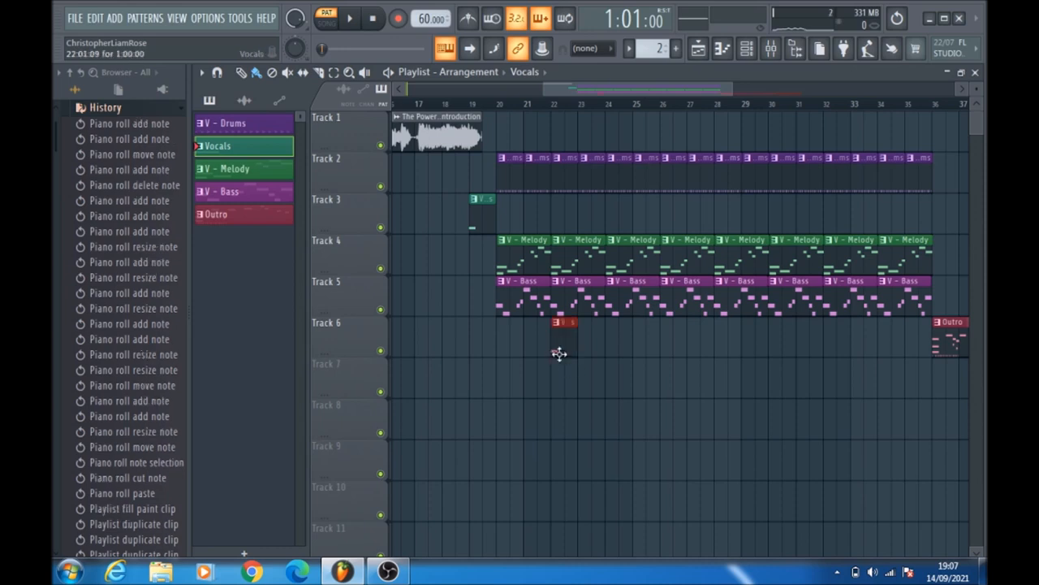
left_click(638, 343)
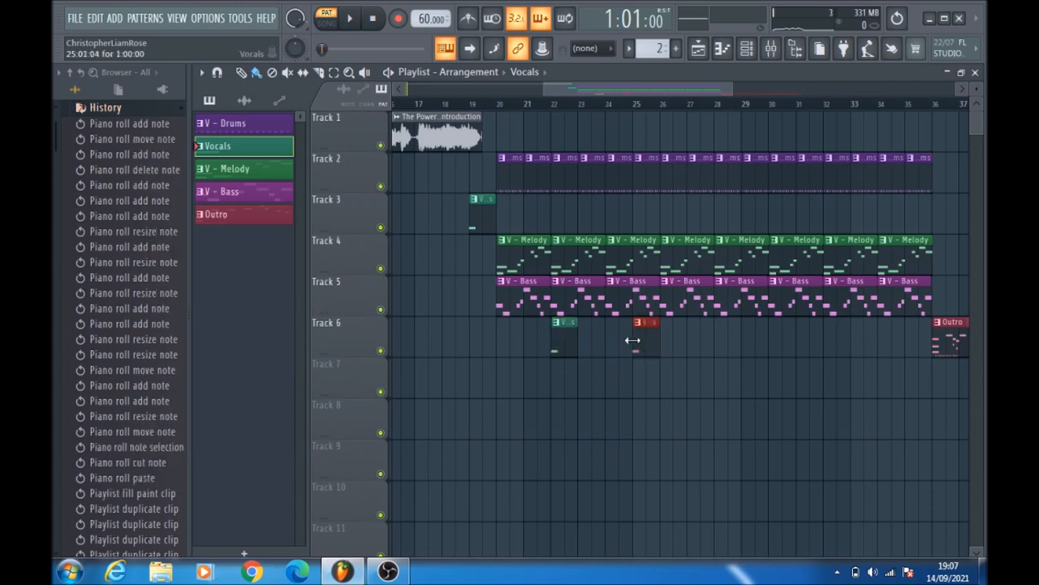
left_click(717, 347)
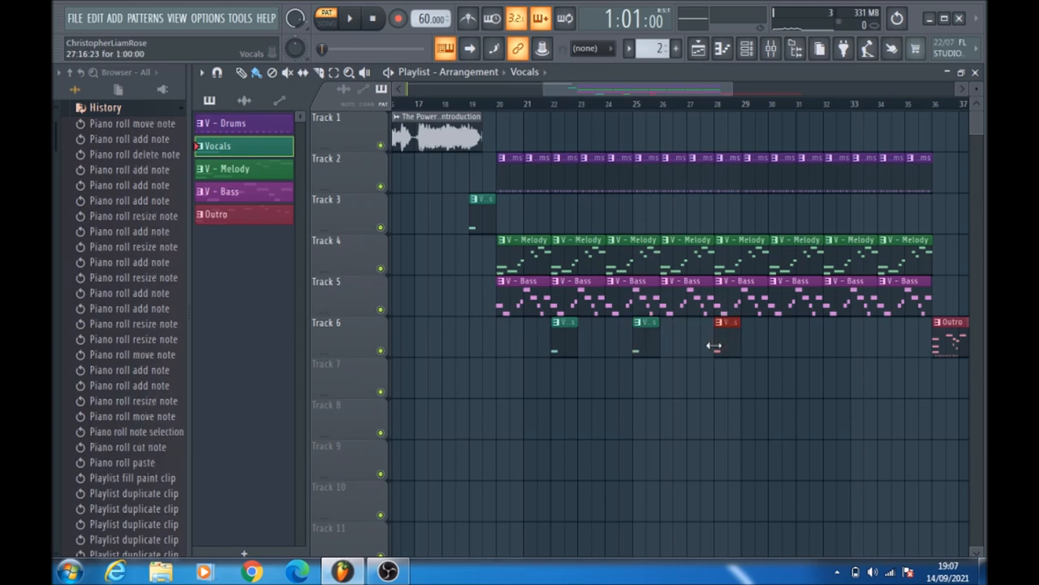
left_click(800, 343)
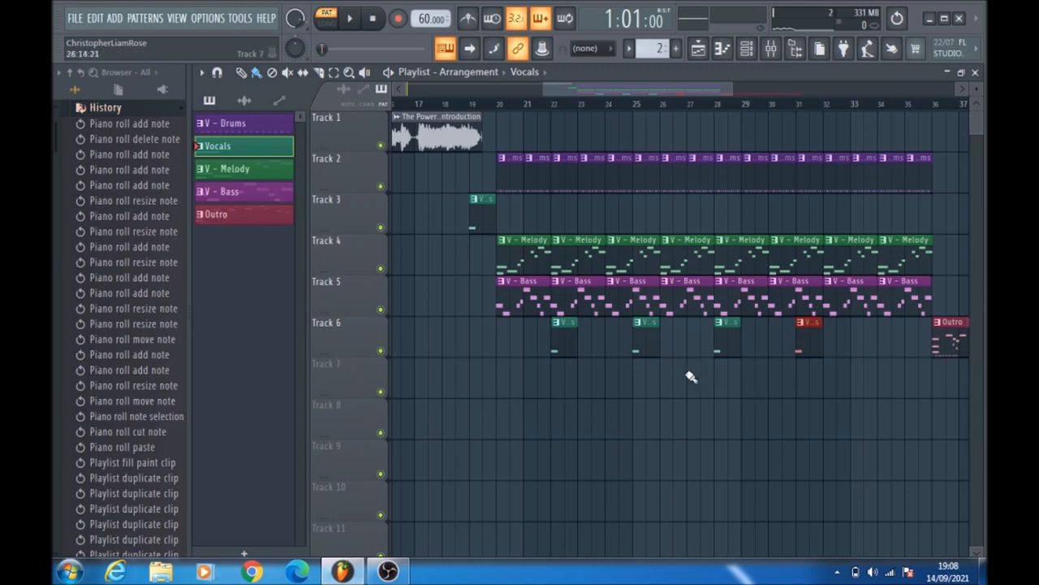
left_click(883, 341)
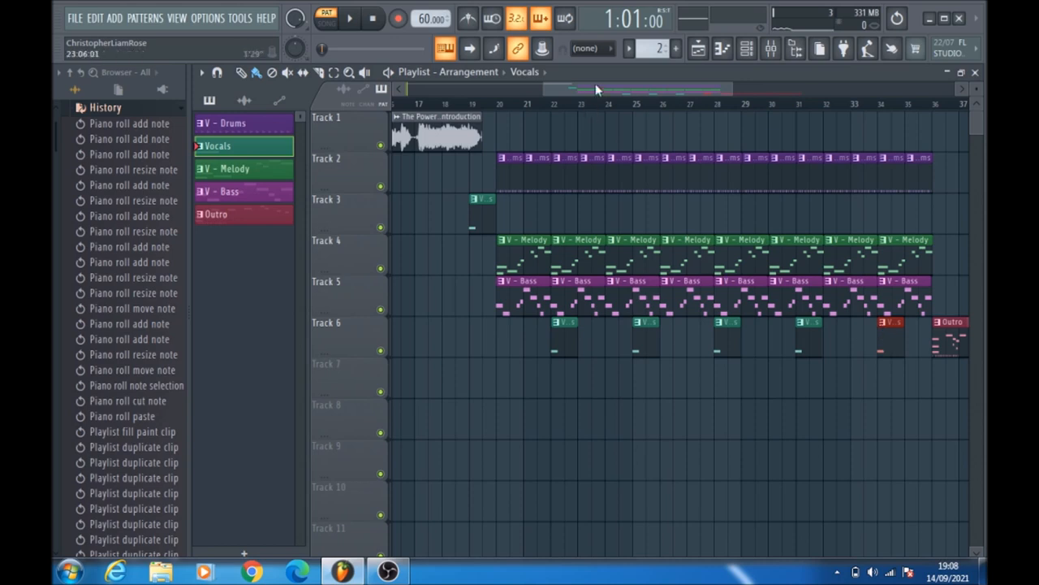
Play the arrangement in Song mode from bar 20 and from the Outro at bar 36, stop it and return to the start.
left_click_drag(598, 88, 283, 105)
left_click(349, 18)
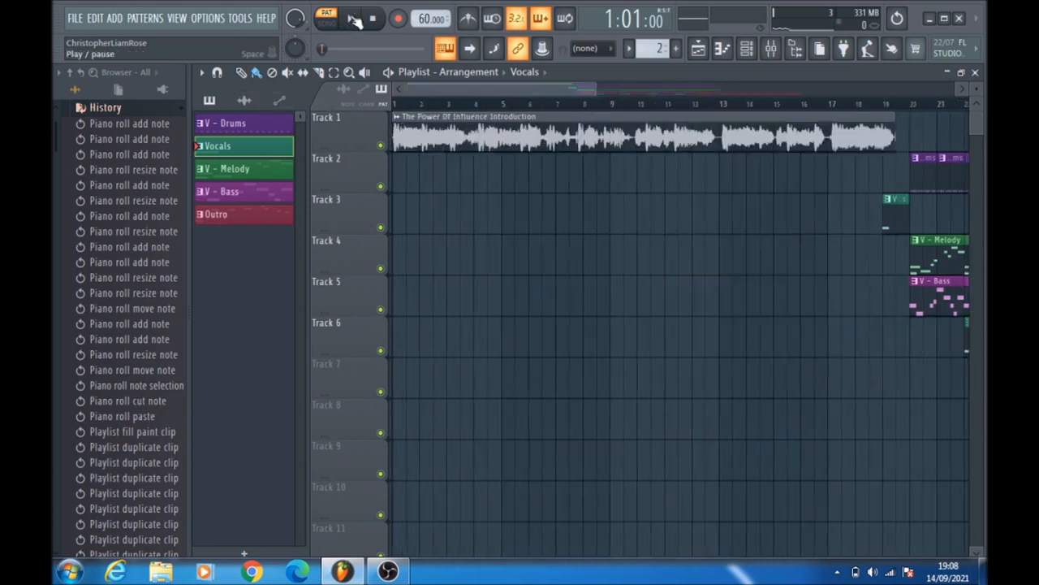
left_click(503, 75)
left_click_drag(522, 85, 697, 85)
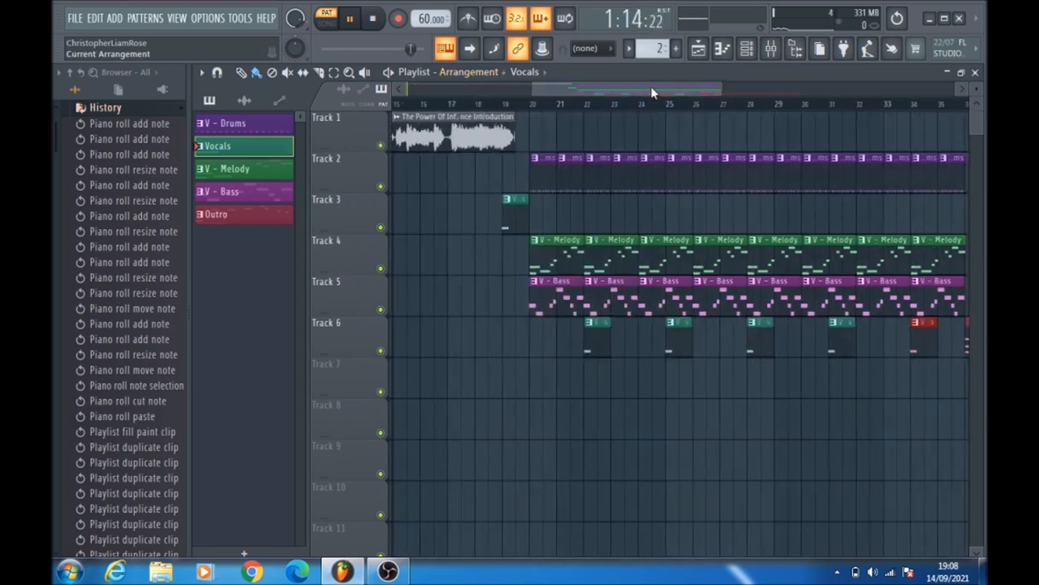
left_click(542, 104)
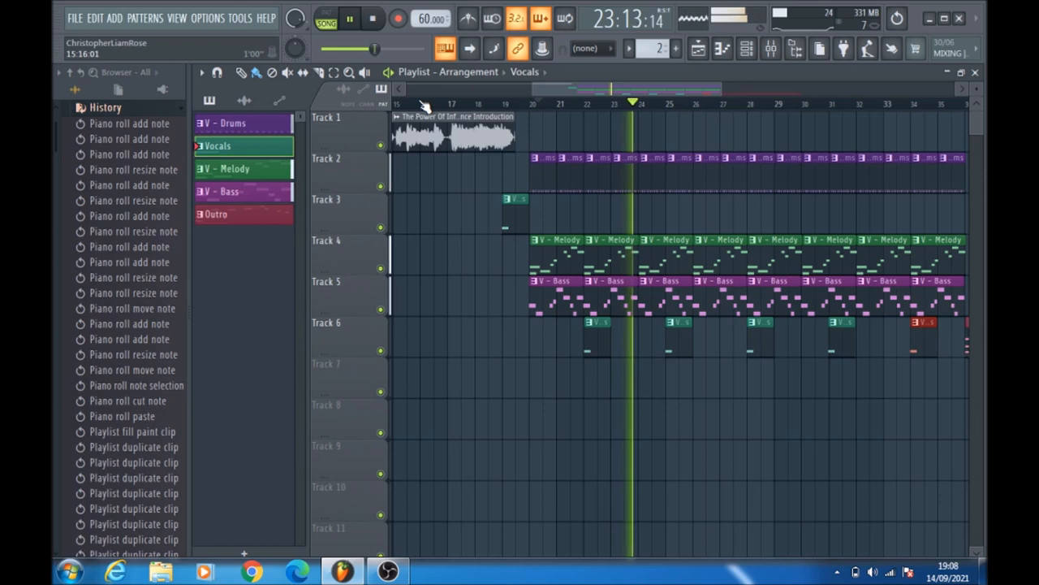
left_click_drag(578, 92, 647, 92)
left_click(715, 104)
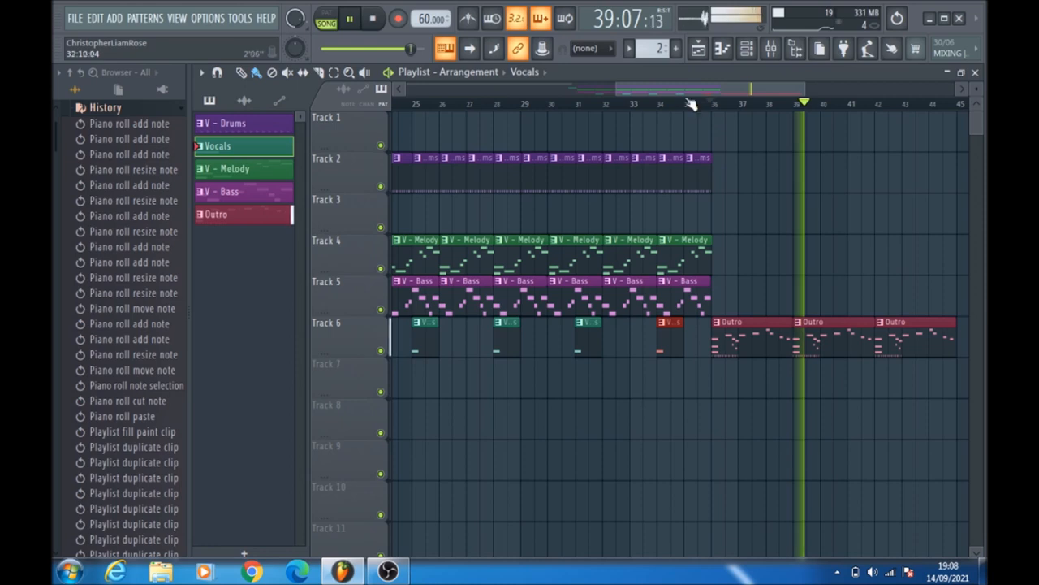
left_click(374, 19)
left_click(374, 19)
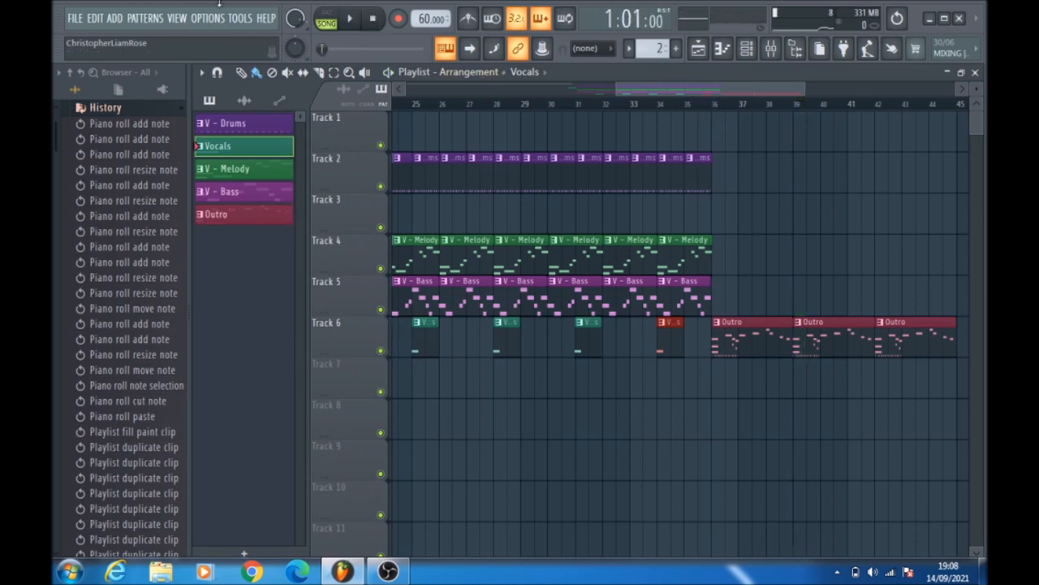
left_click_drag(652, 97, 440, 98)
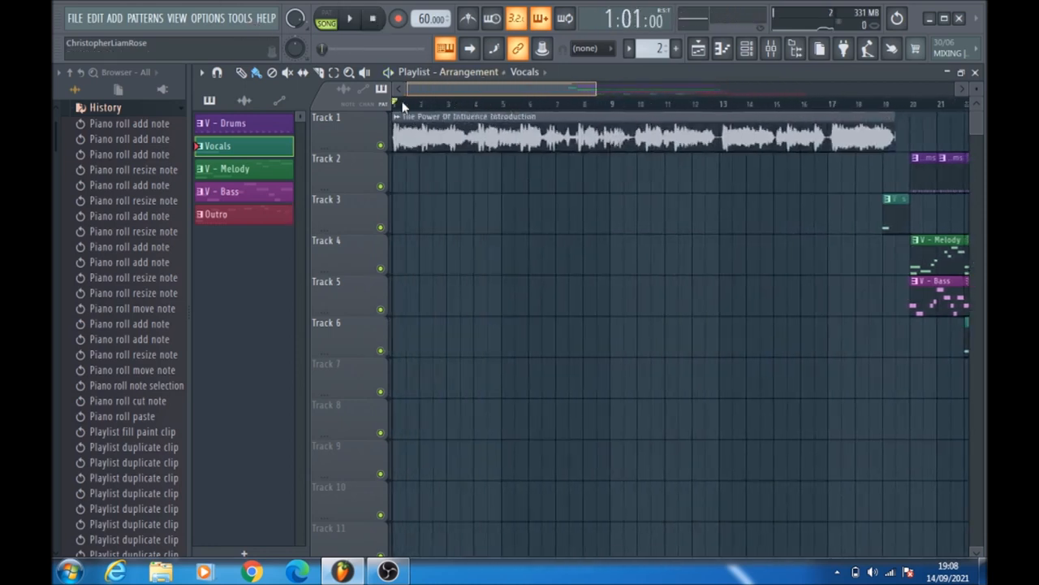
Save the project in the Music library as "The Power Of Influence", followed by "Prod By" and the producer's full name in parentheses.
left_click(75, 18)
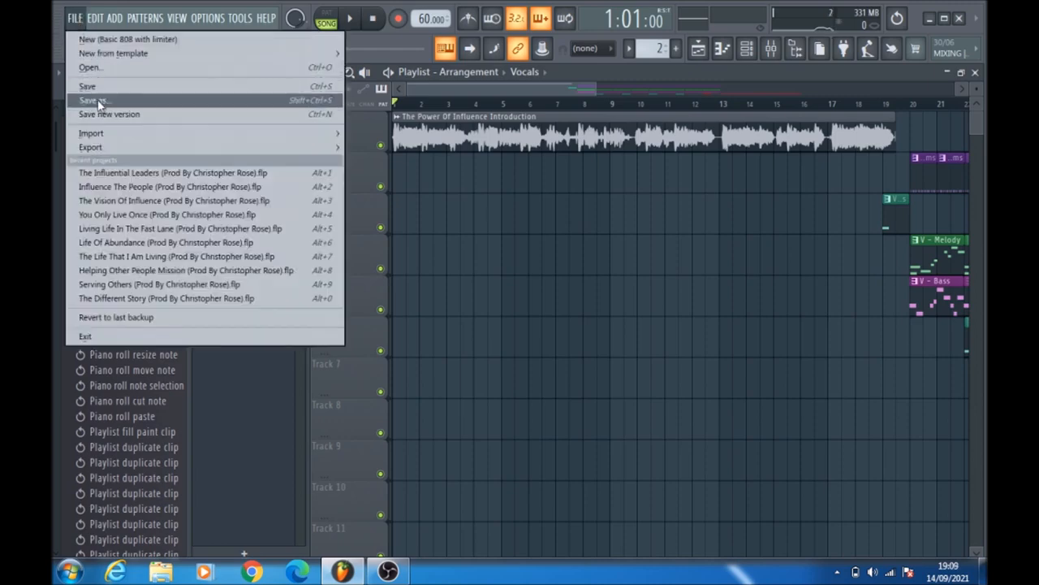
left_click(169, 93)
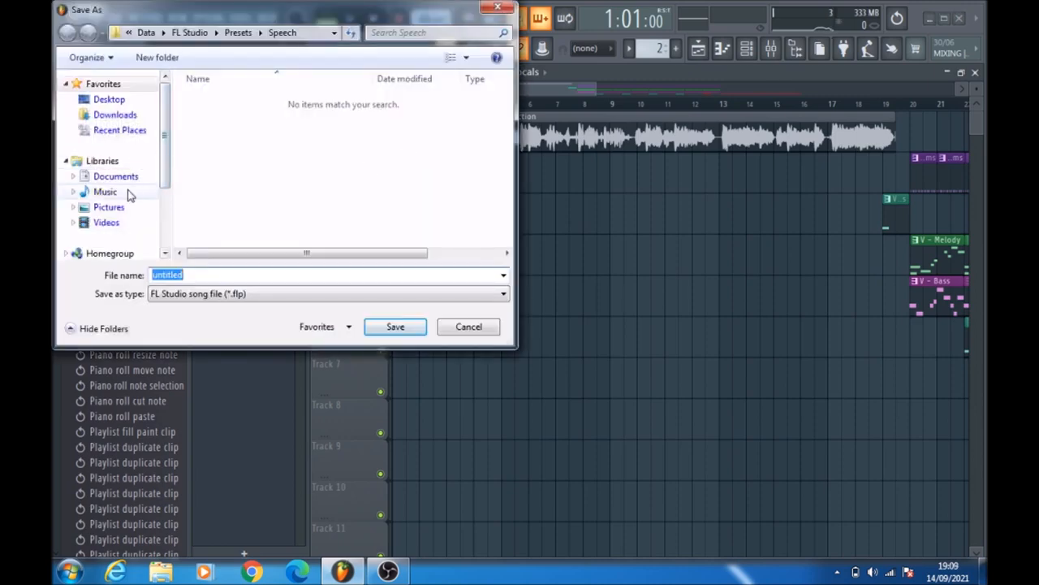
left_click(126, 191)
double_click(287, 271)
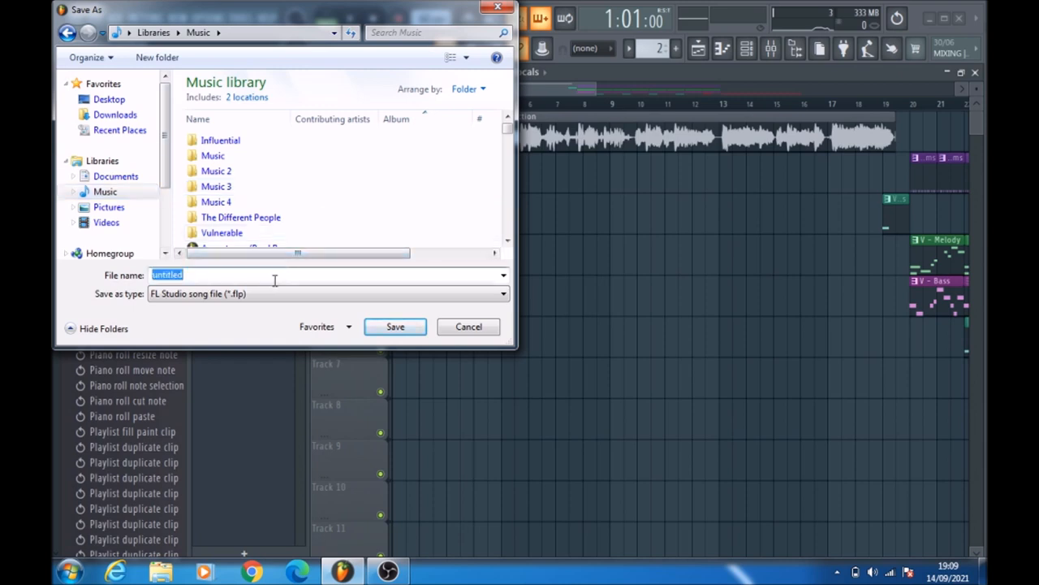
key("BackSpace")
type("The")
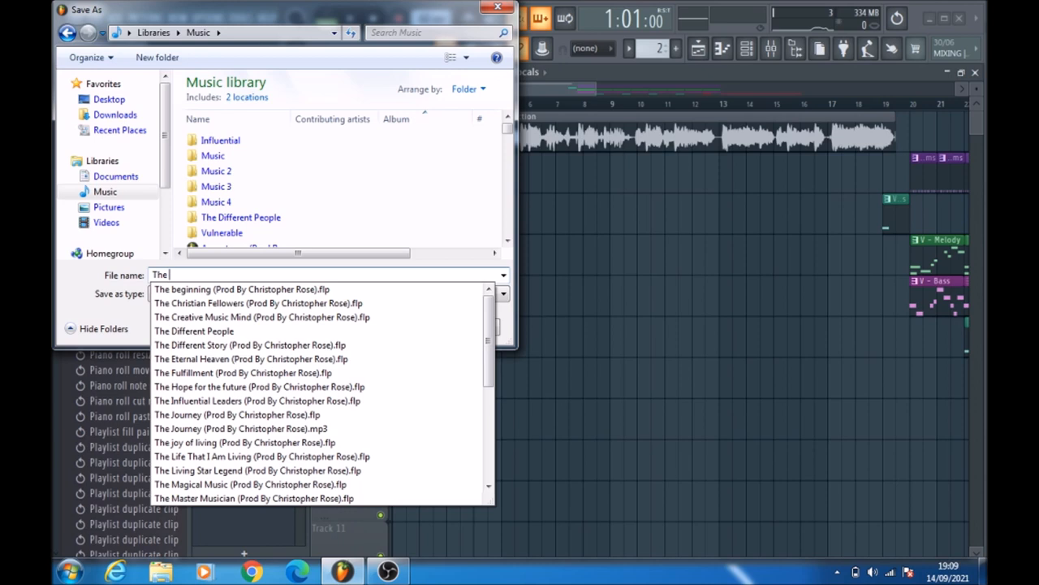
type(" Power Of Influence")
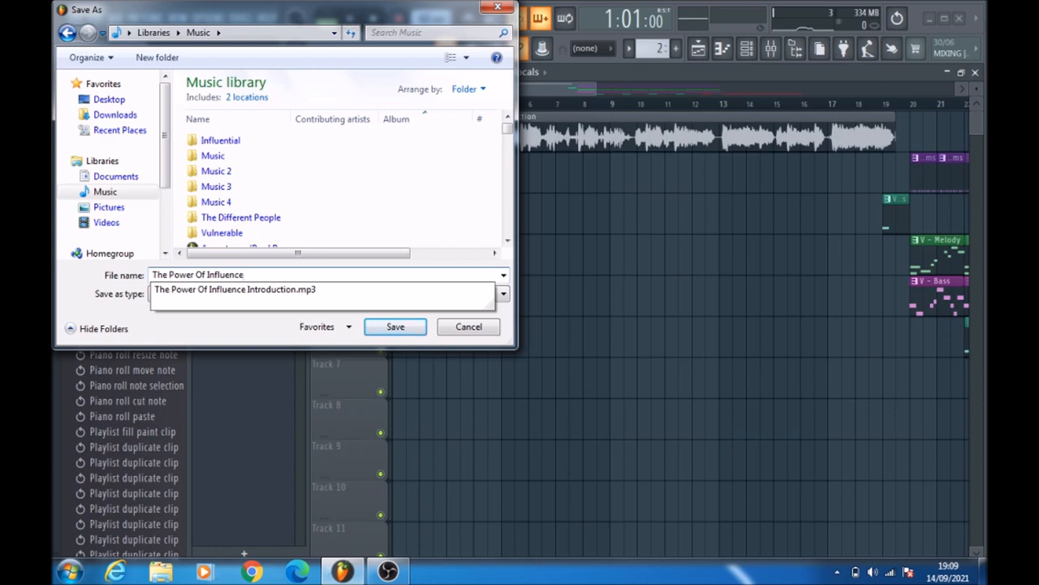
type("(Prod By Christopher Rose")
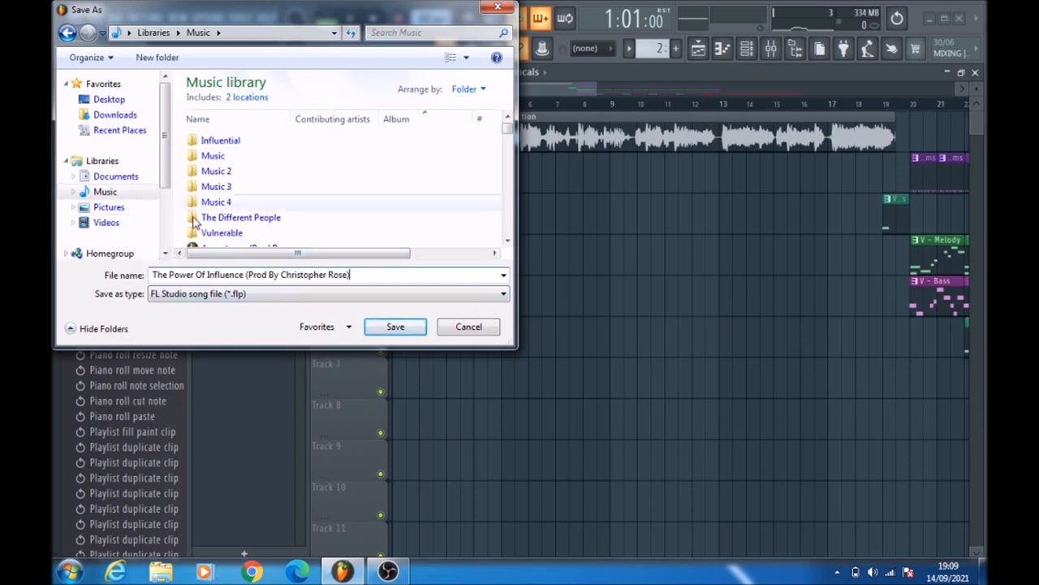
left_click(368, 324)
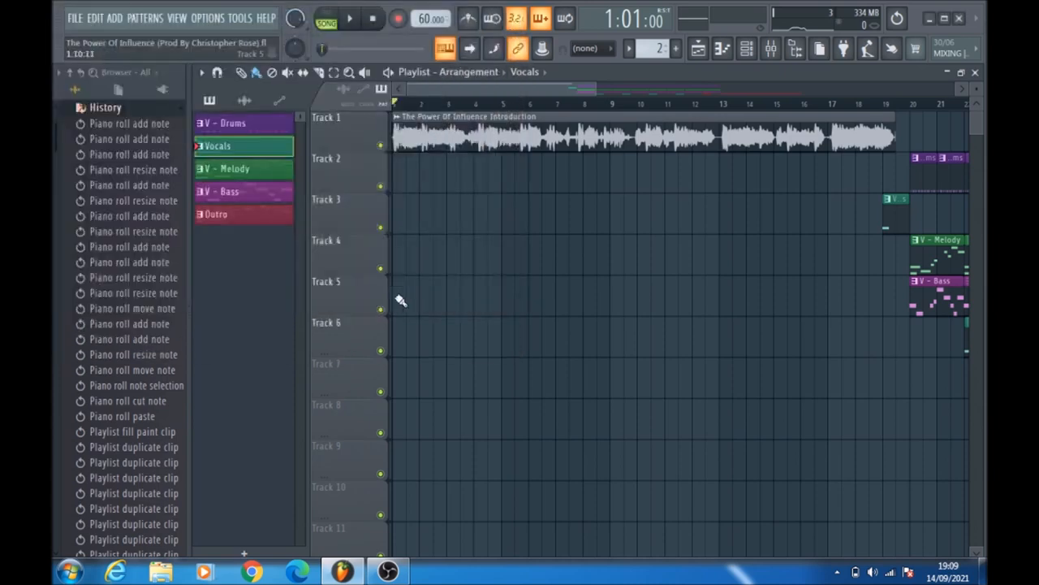
Export the song as an MP3 under the project's file name in the Music library's Influential folder, and exit the program.
left_click(78, 19)
mouse_move(127, 151)
left_click(403, 172)
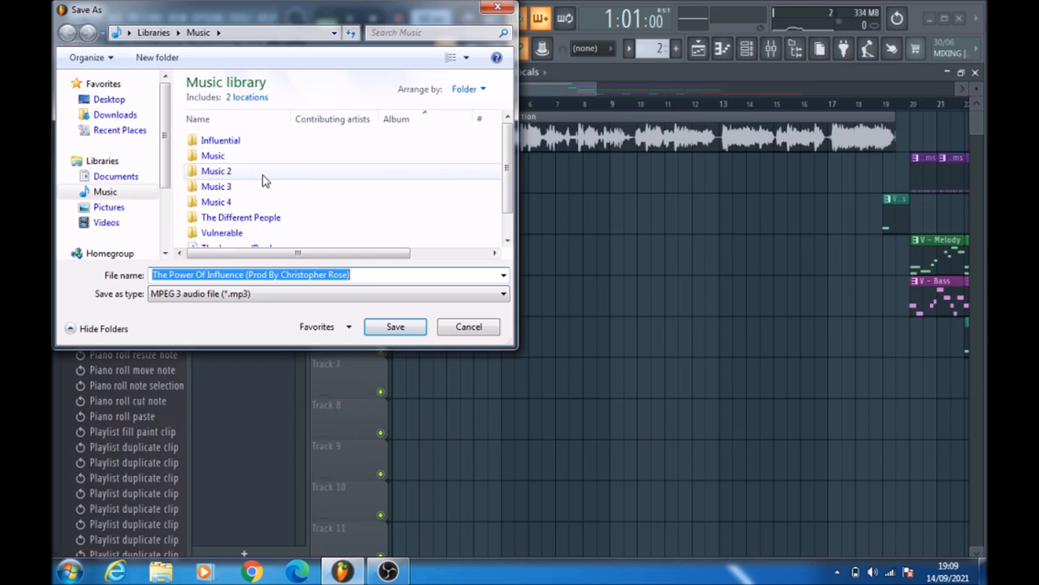
double_click(239, 144)
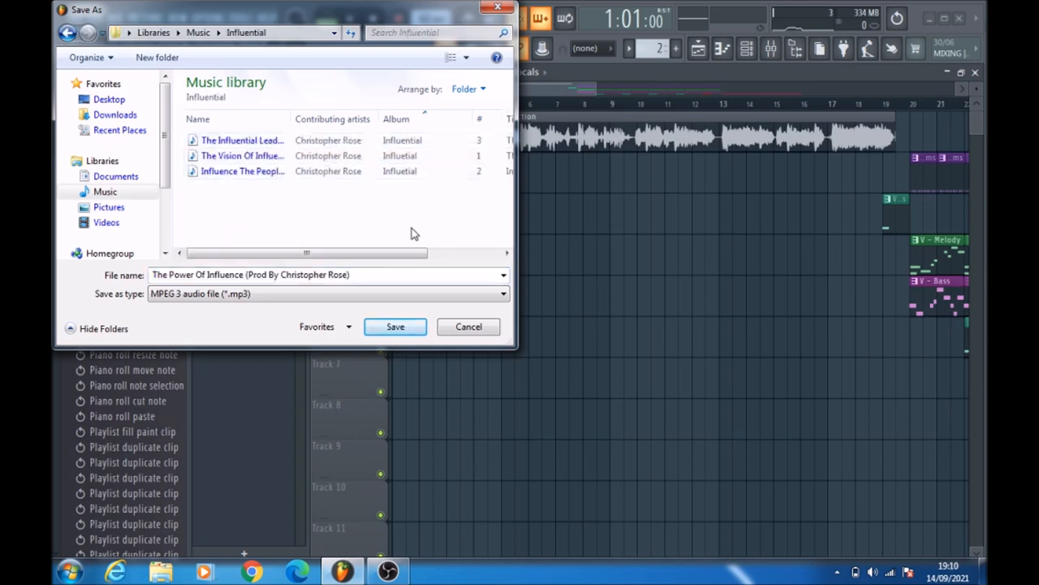
left_click(398, 329)
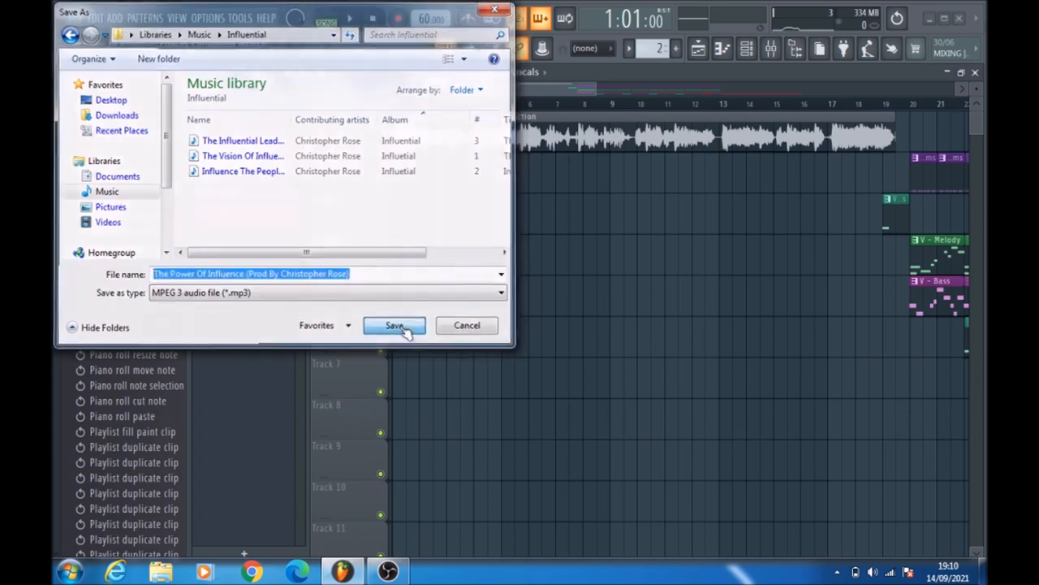
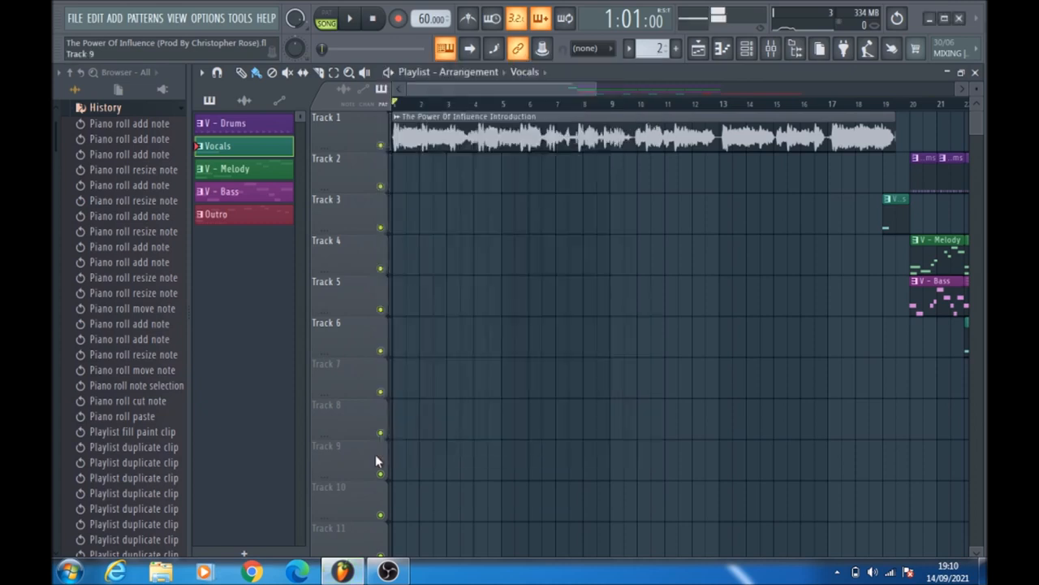
left_click(75, 18)
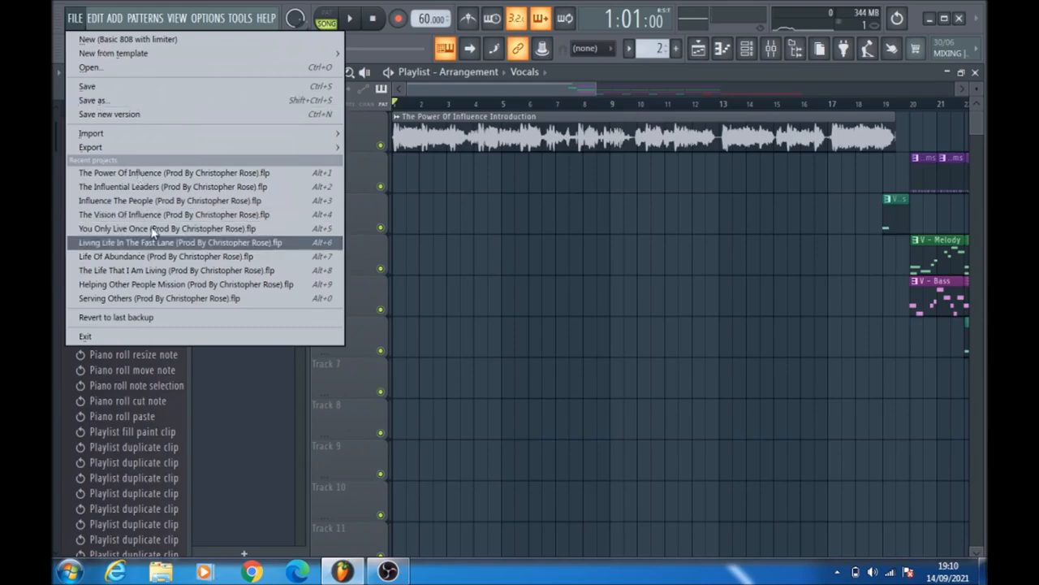
left_click(135, 335)
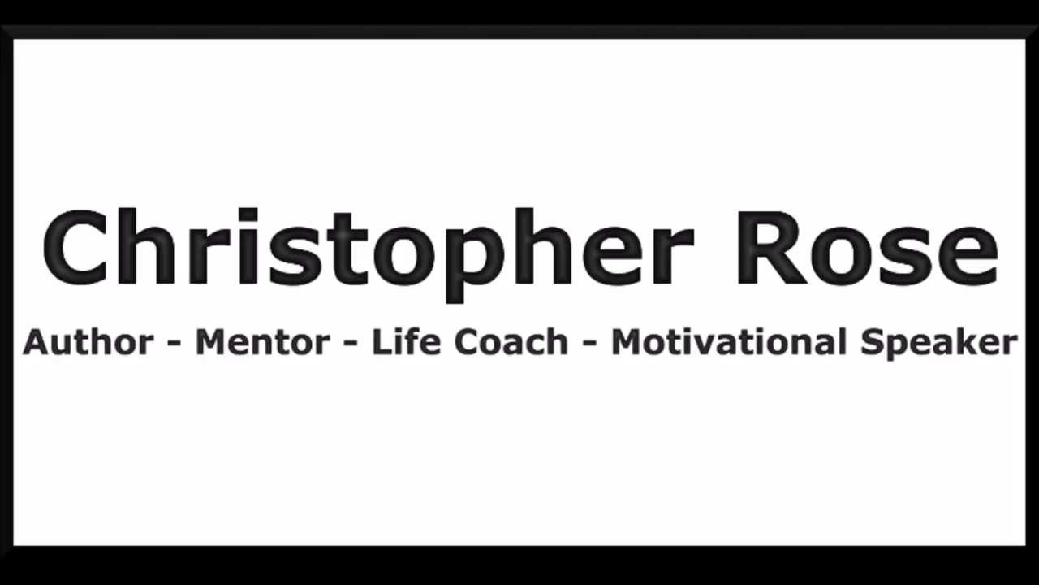